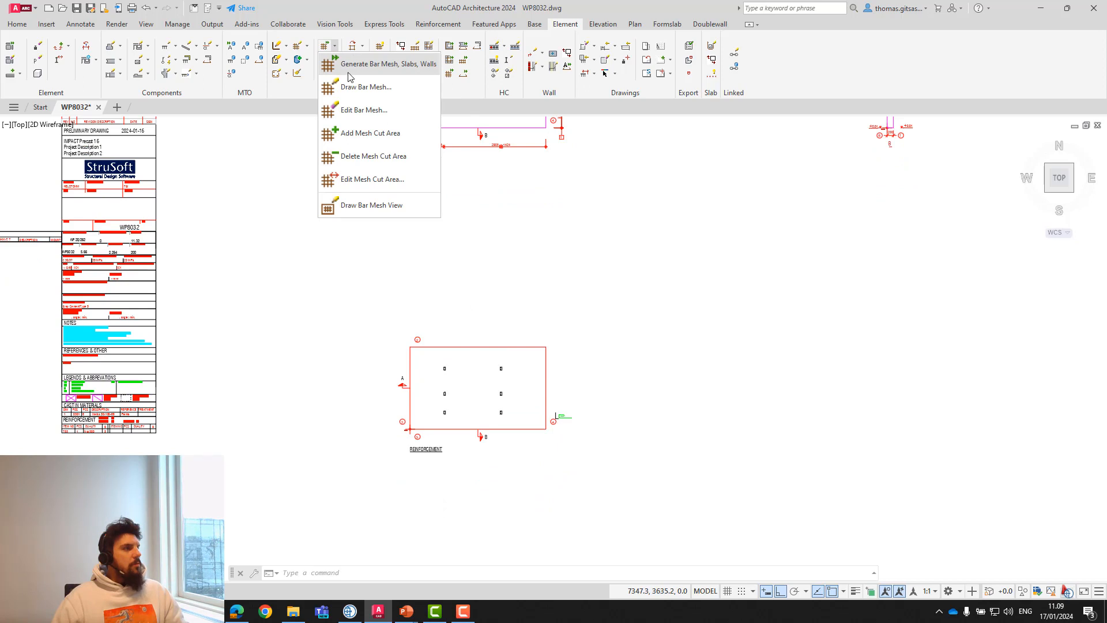
Generate a bar mesh of type 4100 on the Back side of the wall element.
{"action": "left_click", "coordinate": [377, 65]}
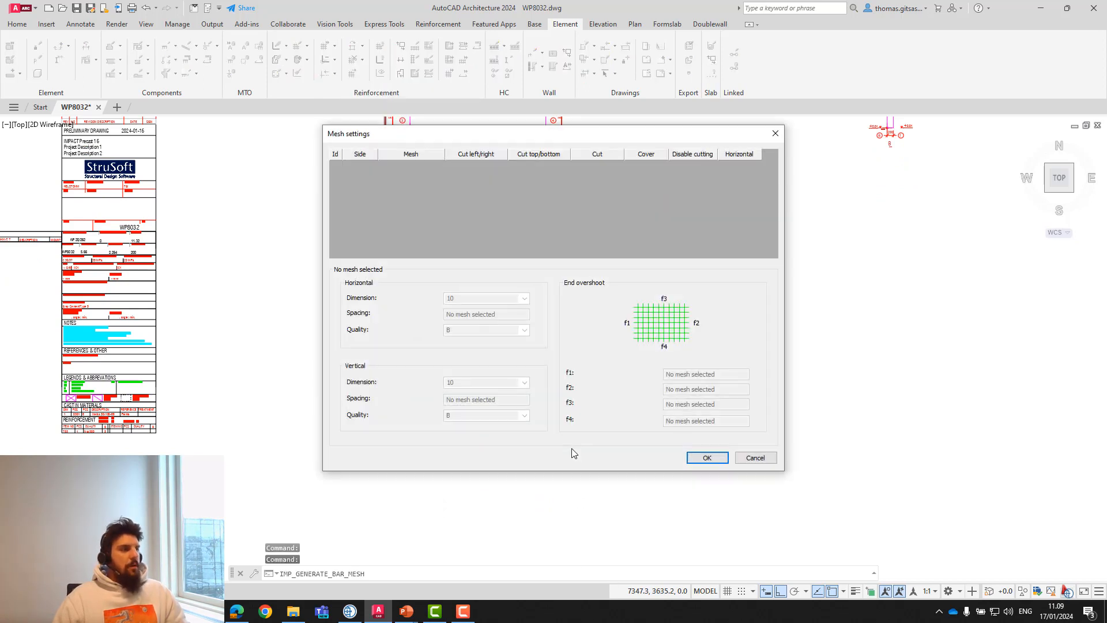
{"action": "right_click", "coordinate": [444, 175]}
{"action": "left_click", "coordinate": [458, 181]}
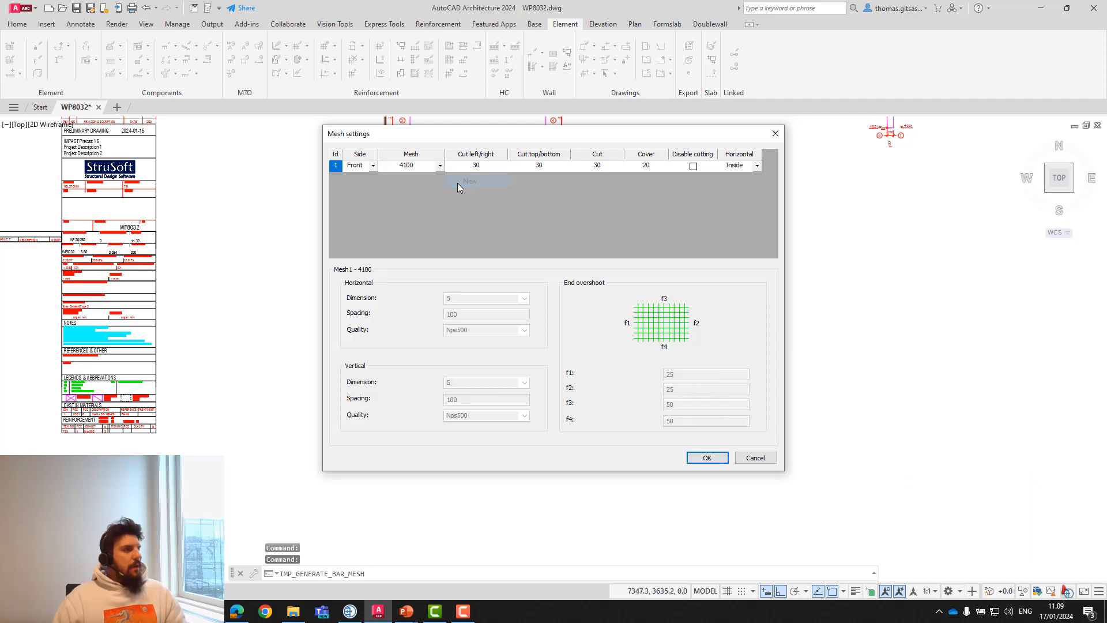
{"action": "left_click", "coordinate": [372, 166]}
{"action": "left_click", "coordinate": [361, 183]}
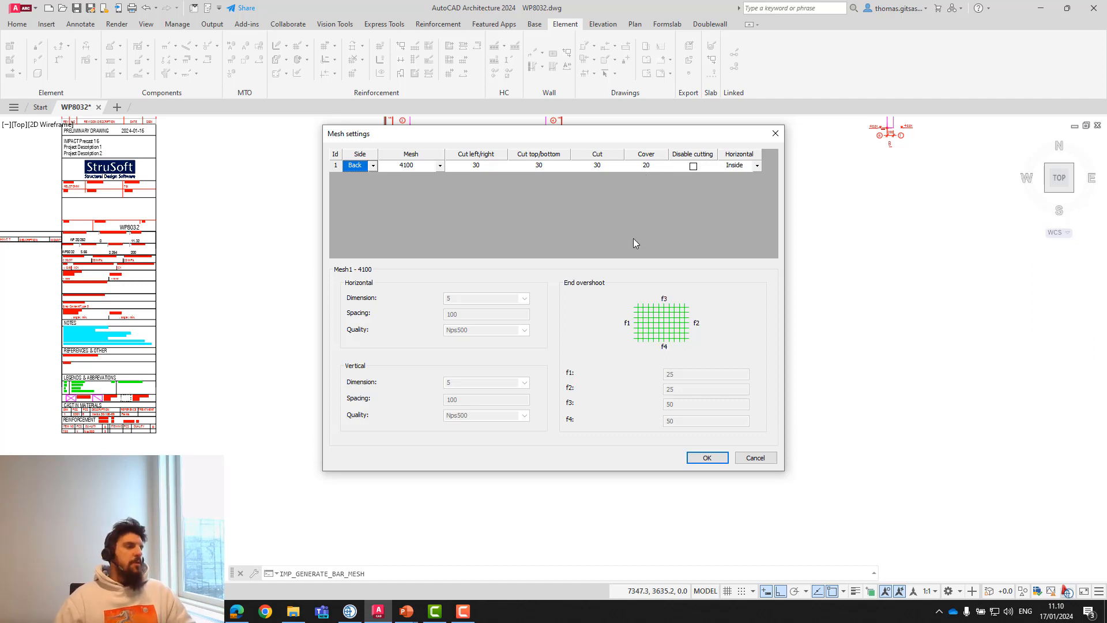
{"action": "left_click", "coordinate": [708, 457]}
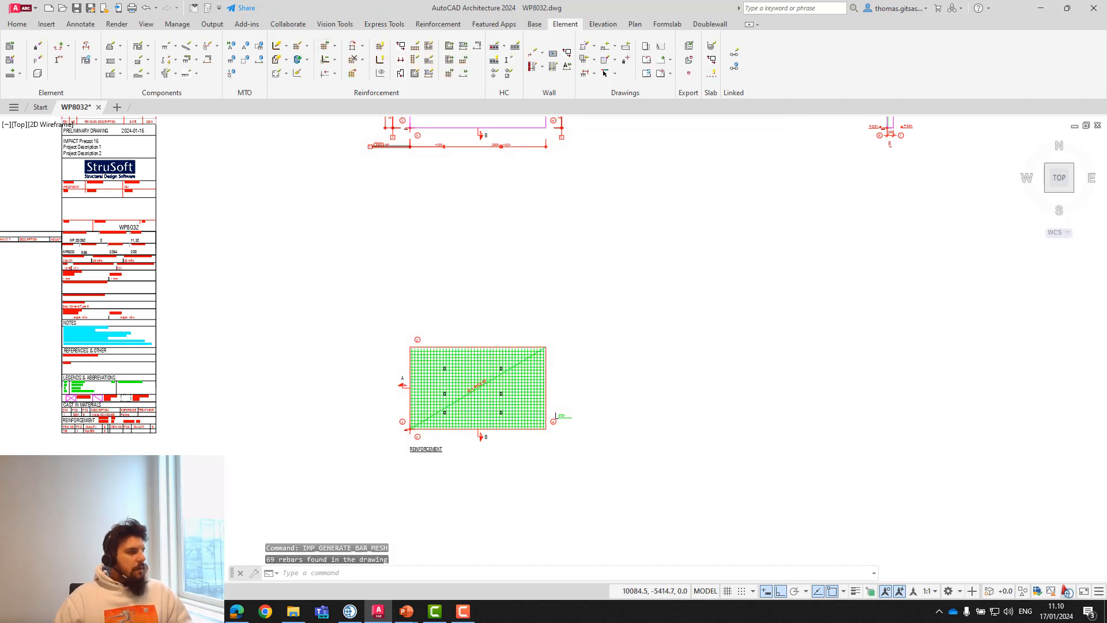
Change the generated bar mesh from its current type to 6200 in the mesh settings.
{"action": "scroll", "coordinate": [474, 402], "scroll_direction": "up", "scroll_amount": 2}
{"action": "scroll", "coordinate": [458, 367], "scroll_direction": "down", "scroll_amount": 1}
{"action": "scroll", "coordinate": [430, 352], "scroll_direction": "up", "scroll_amount": 2}
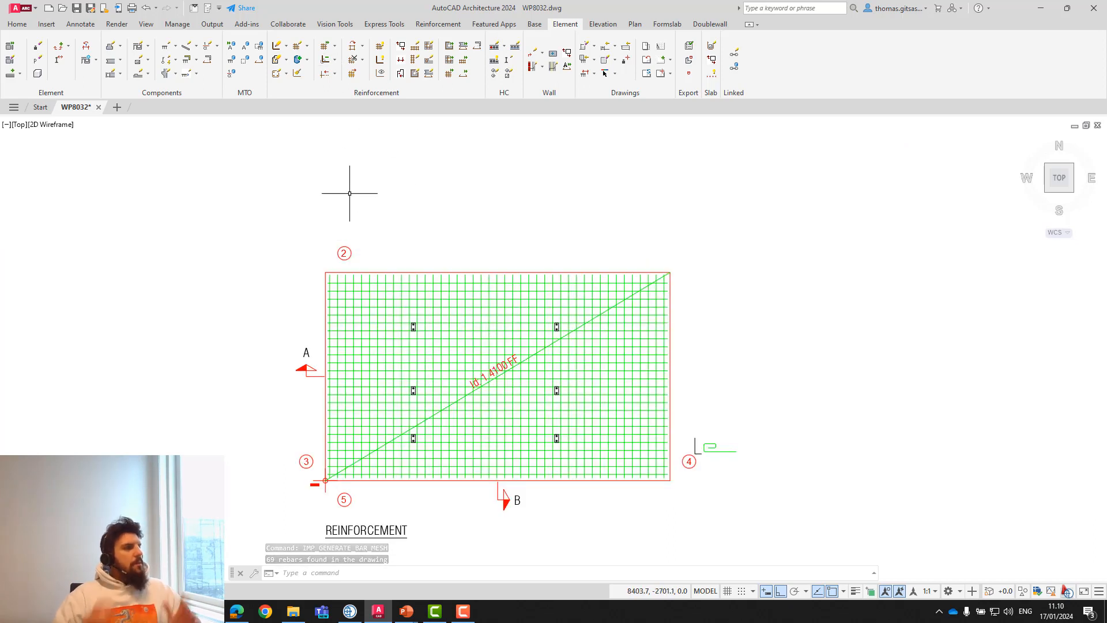
{"action": "left_click", "coordinate": [334, 48]}
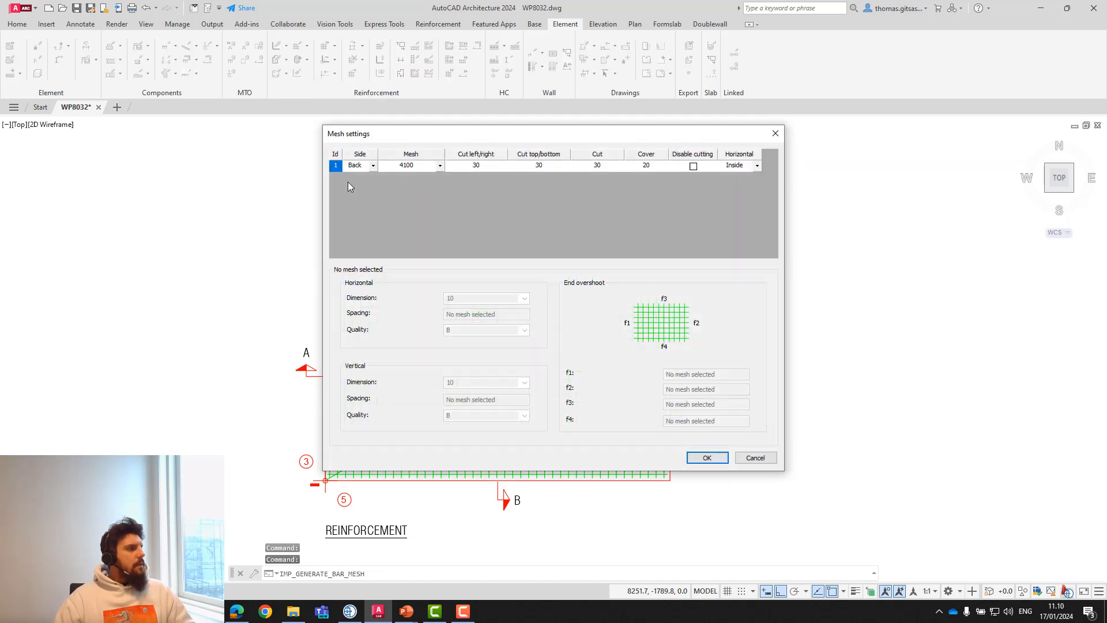
{"action": "left_click", "coordinate": [439, 167]}
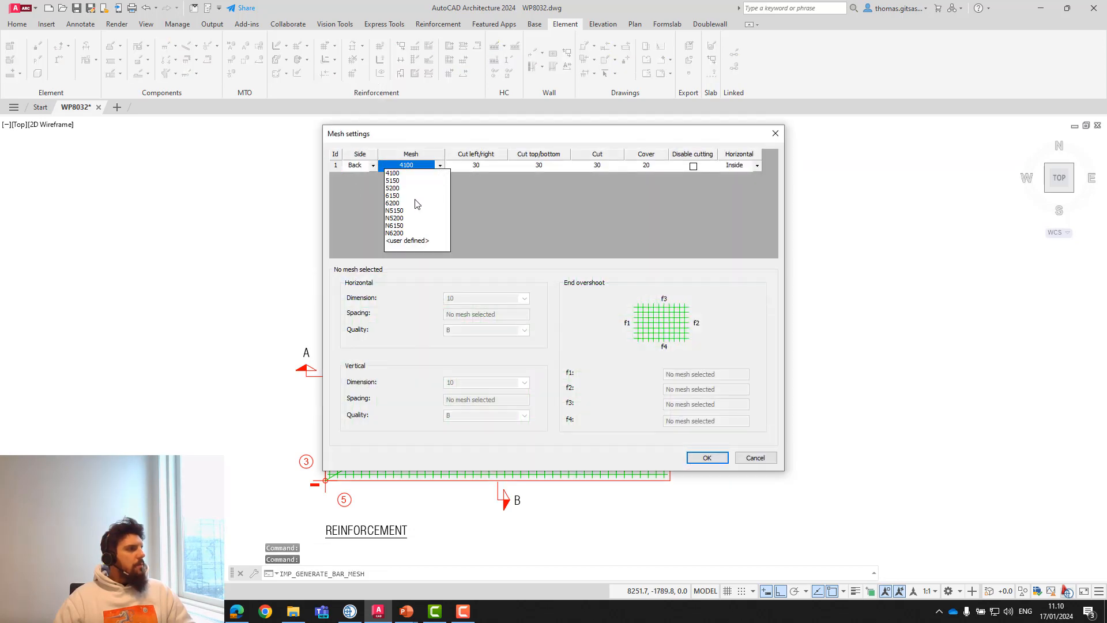
{"action": "left_click", "coordinate": [393, 202]}
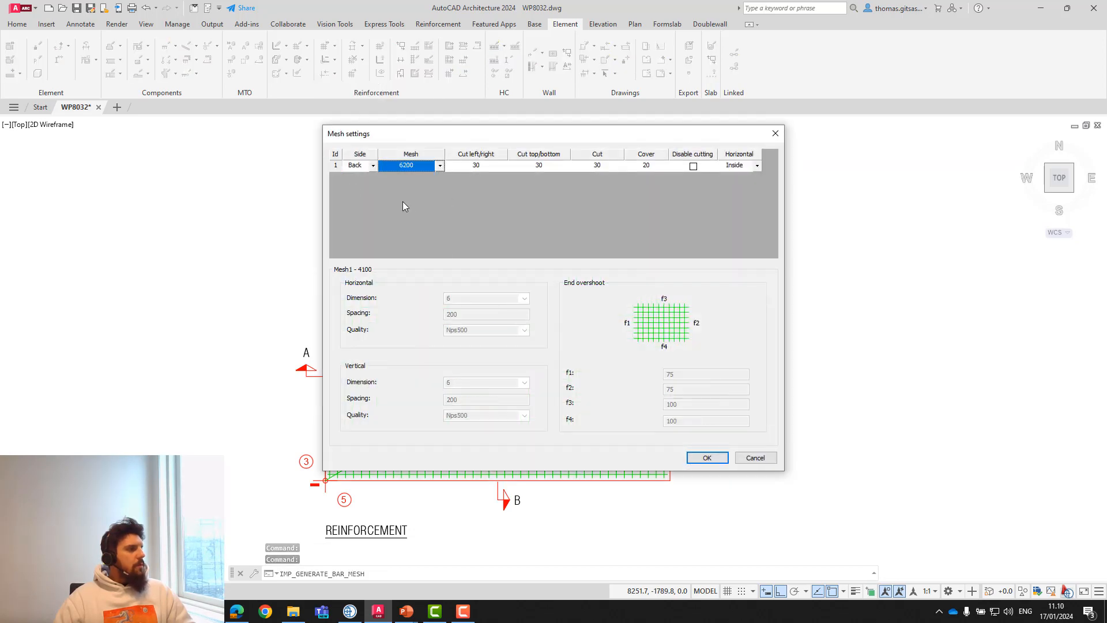
{"action": "left_click", "coordinate": [702, 460]}
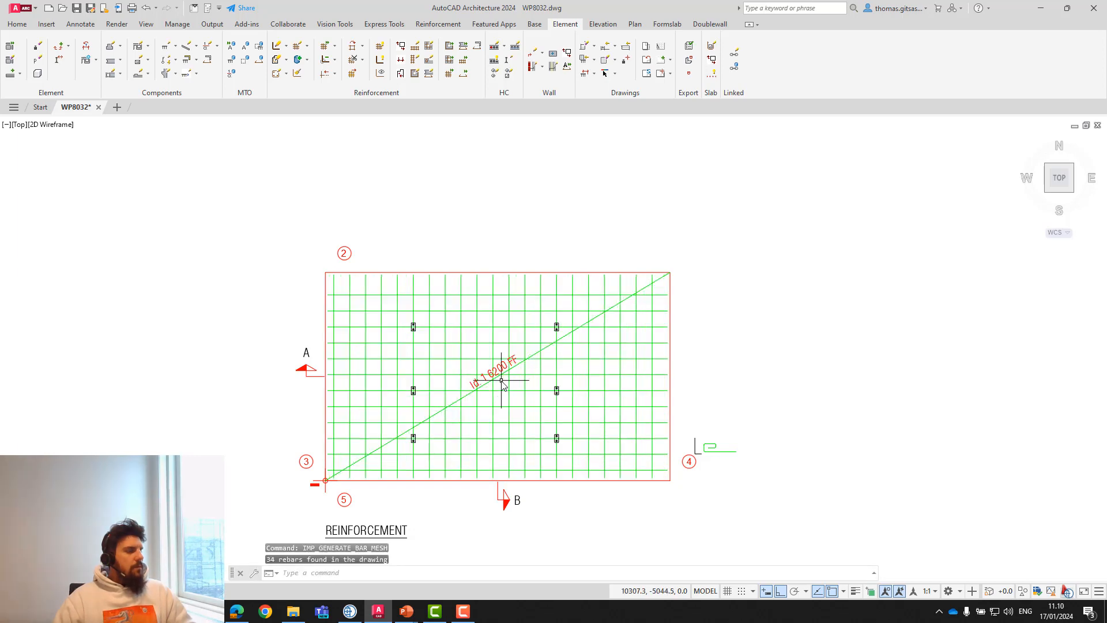
{"action": "scroll", "coordinate": [440, 396], "scroll_direction": "up", "scroll_amount": 2}
{"action": "scroll", "coordinate": [440, 396], "scroll_direction": "down", "scroll_amount": 2}
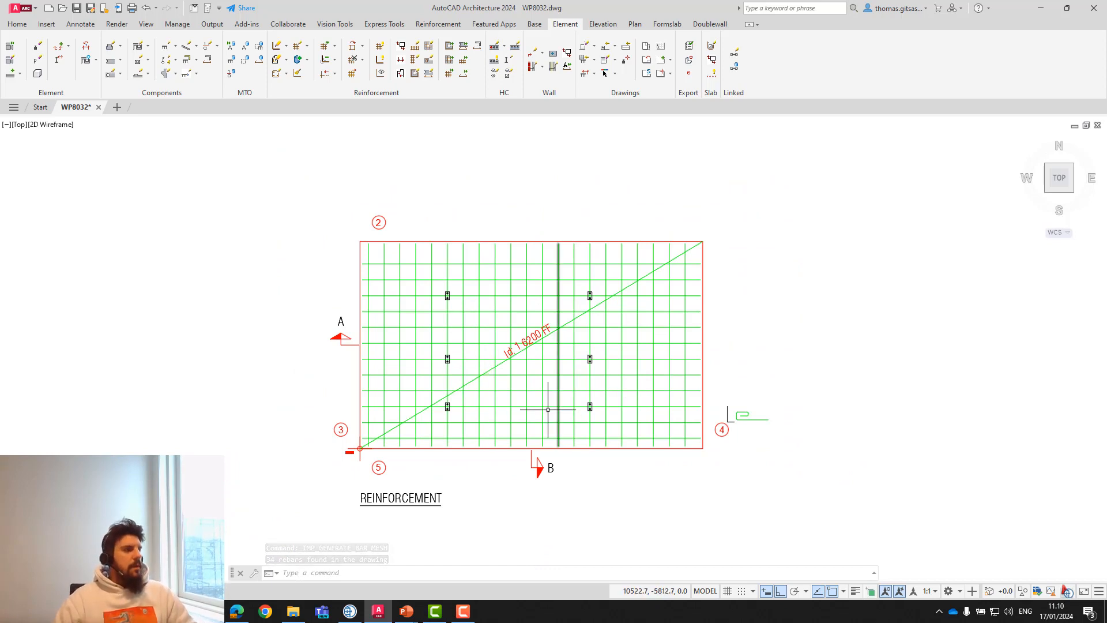
{"action": "scroll", "coordinate": [533, 416], "scroll_direction": "down", "scroll_amount": 2}
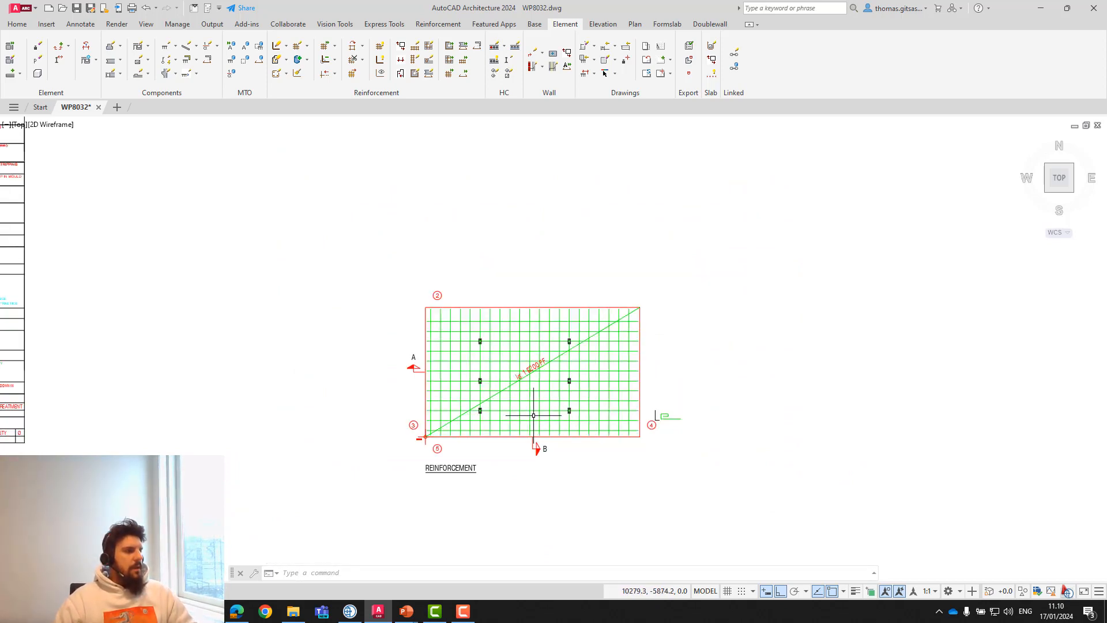
{"action": "middle_click_drag", "start_coordinate": [534, 404], "coordinate": [504, 362]}
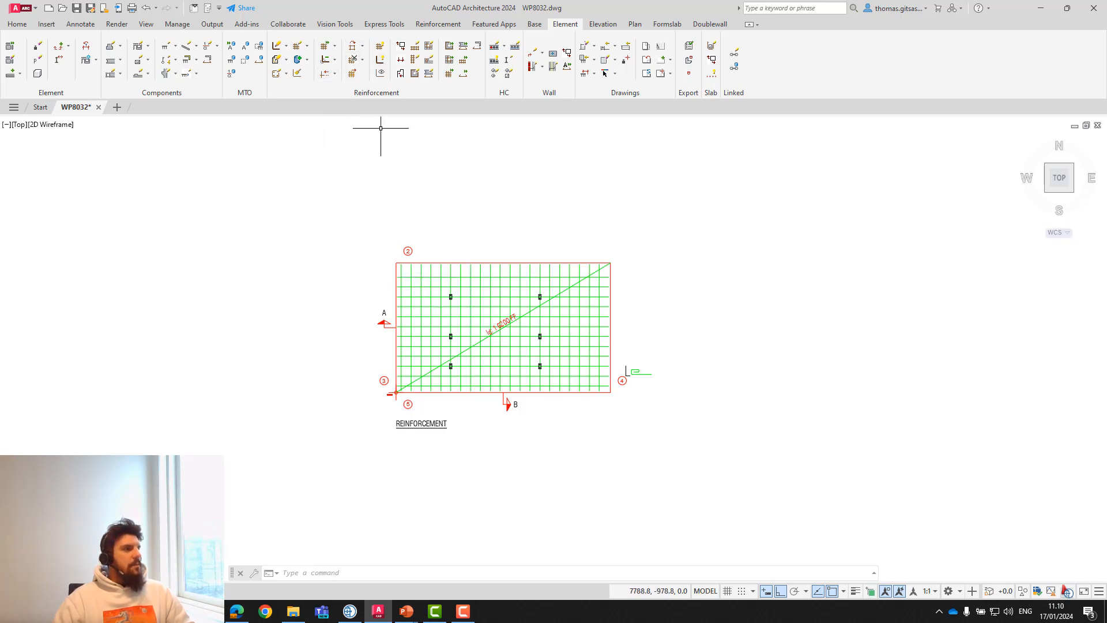
{"action": "scroll", "coordinate": [447, 302], "scroll_direction": "up", "scroll_amount": 2}
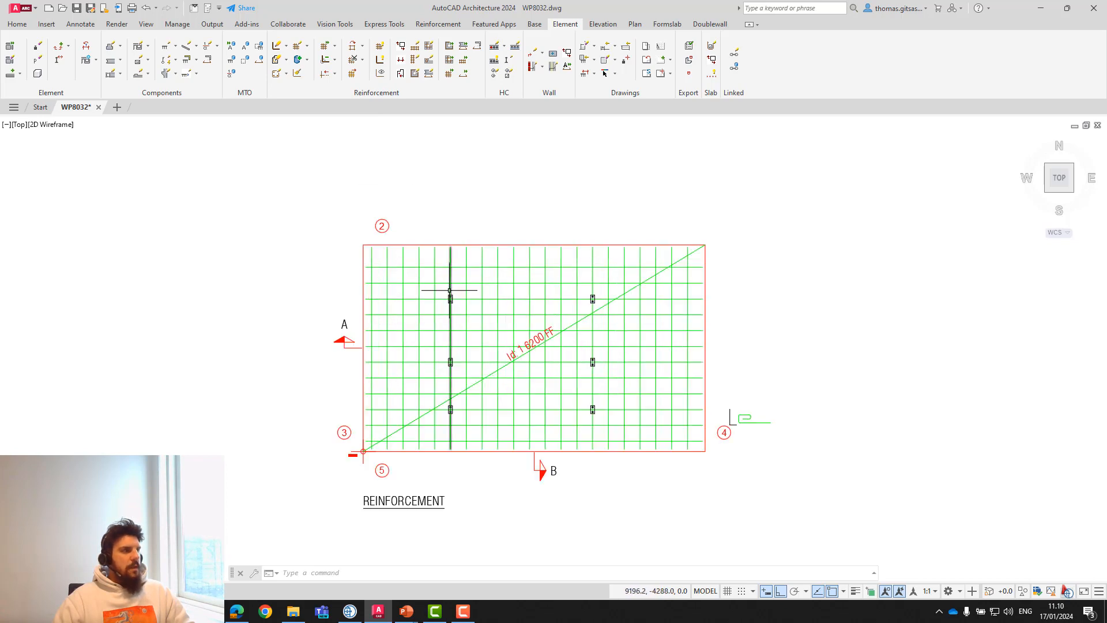
{"action": "left_click", "coordinate": [336, 60]}
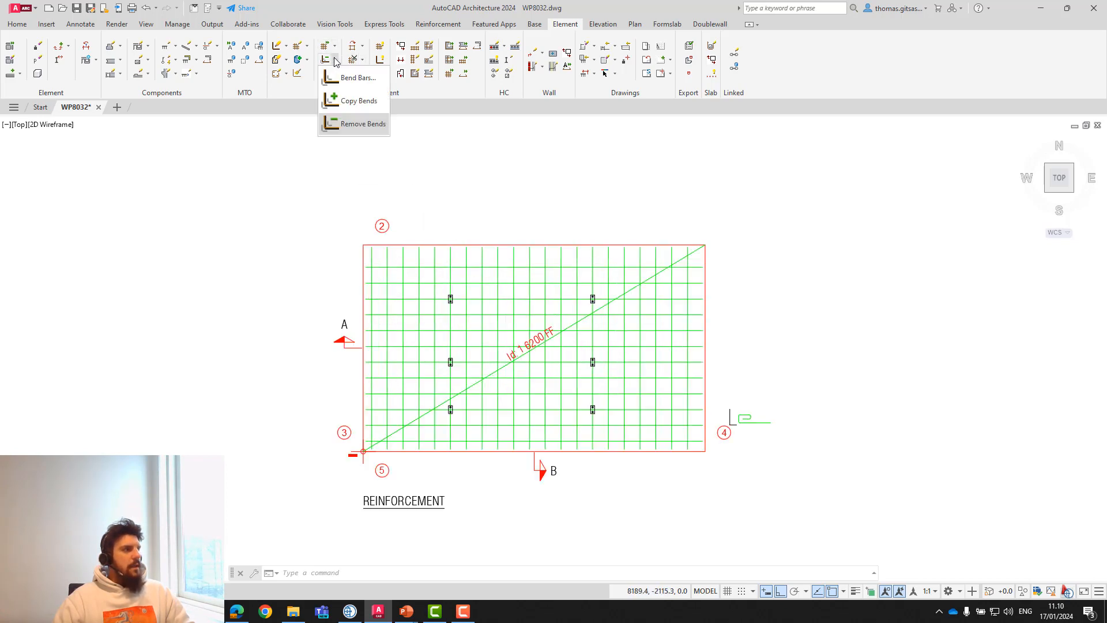
{"action": "left_click", "coordinate": [336, 61]}
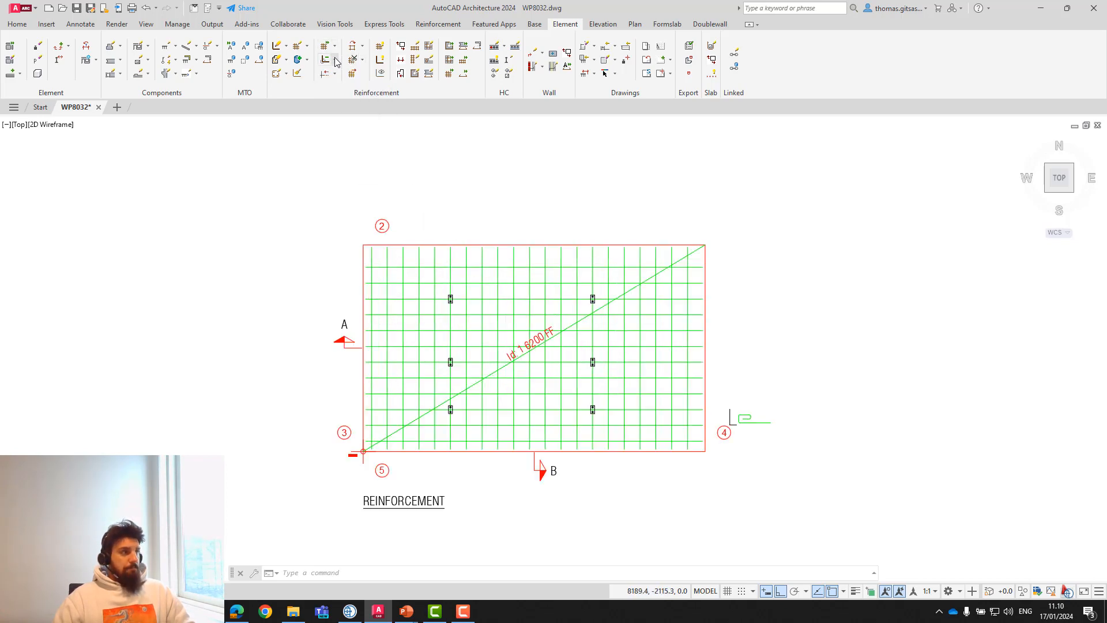
Use Copy Bar by Grid to add one vertical bar in each of the first two mesh gaps right of the right-hand cast-in items.
{"action": "left_click", "coordinate": [364, 50]}
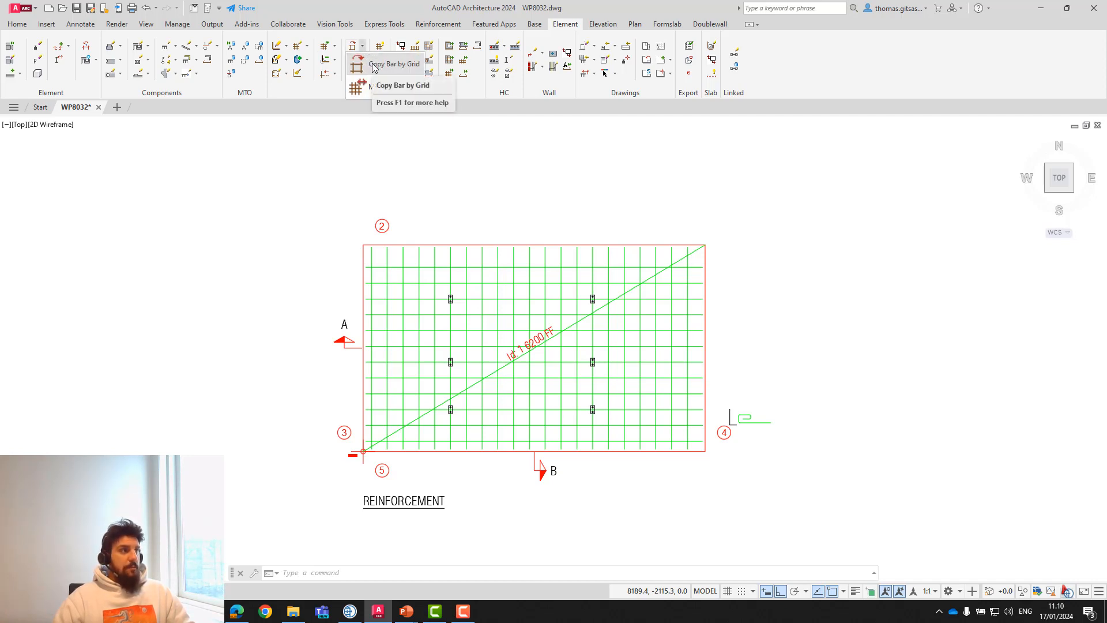
{"action": "left_click", "coordinate": [378, 68]}
{"action": "scroll", "coordinate": [608, 306], "scroll_direction": "up", "scroll_amount": 2}
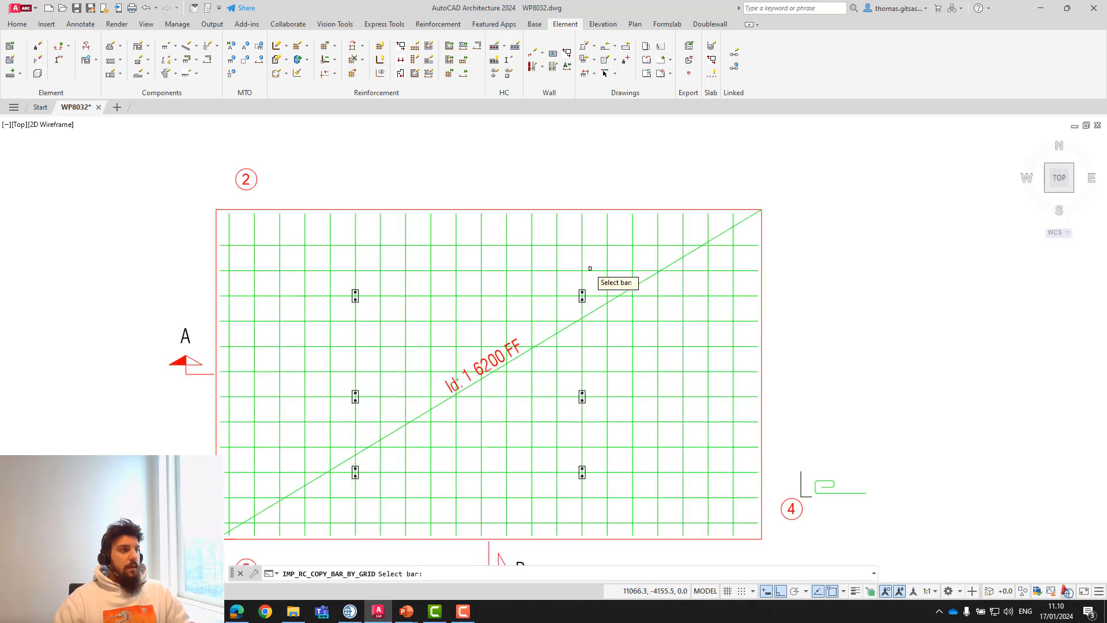
{"action": "left_click", "coordinate": [582, 249]}
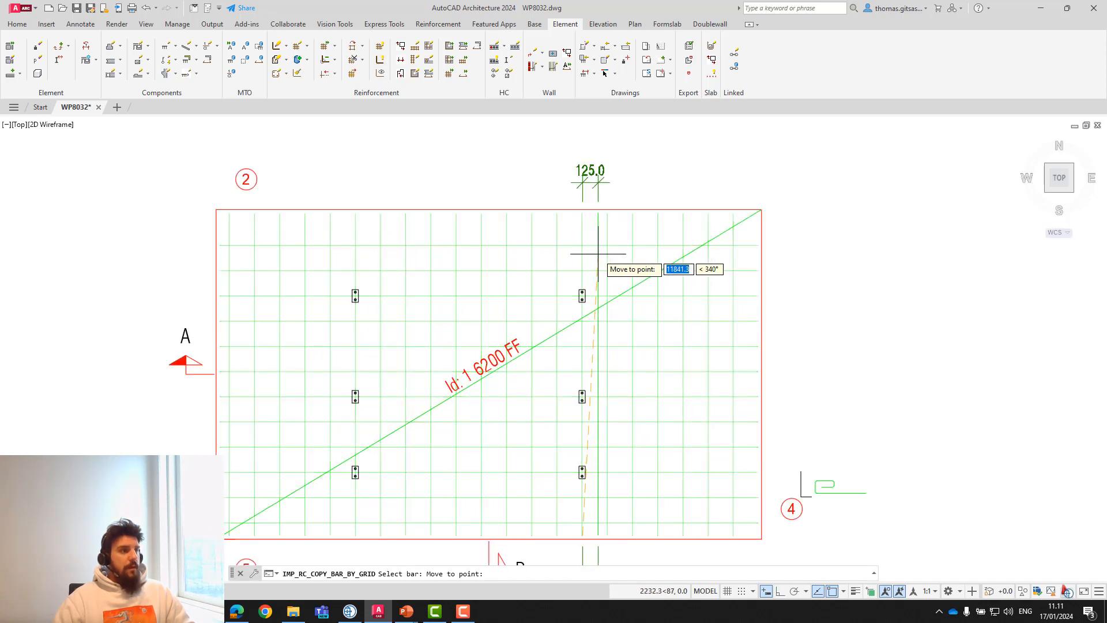
{"action": "left_click", "coordinate": [606, 247]}
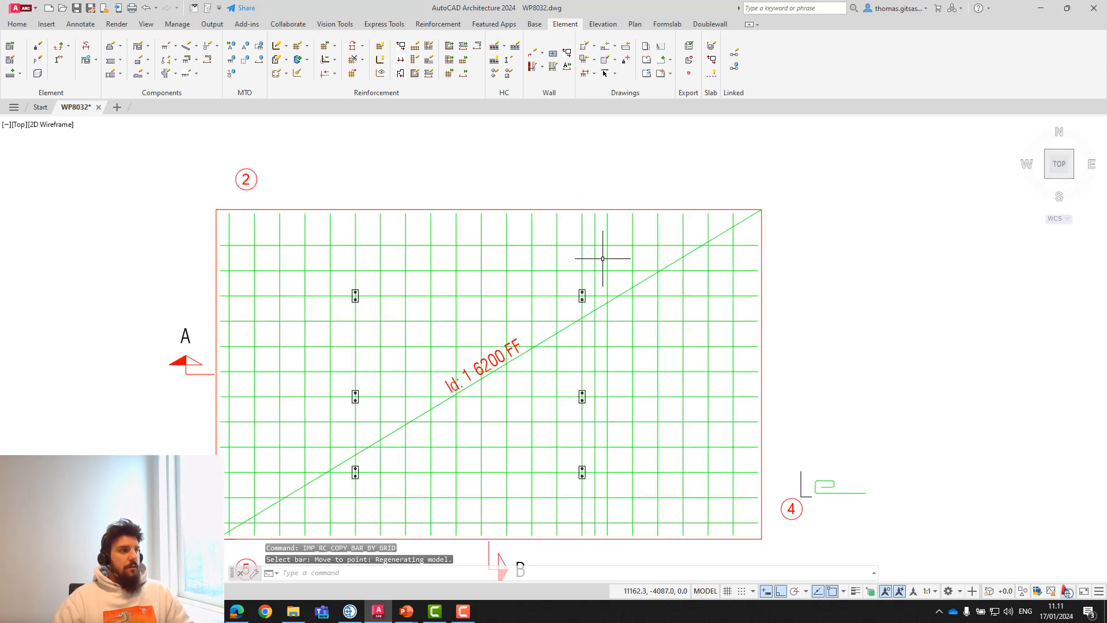
{"action": "key", "text": "Return"}
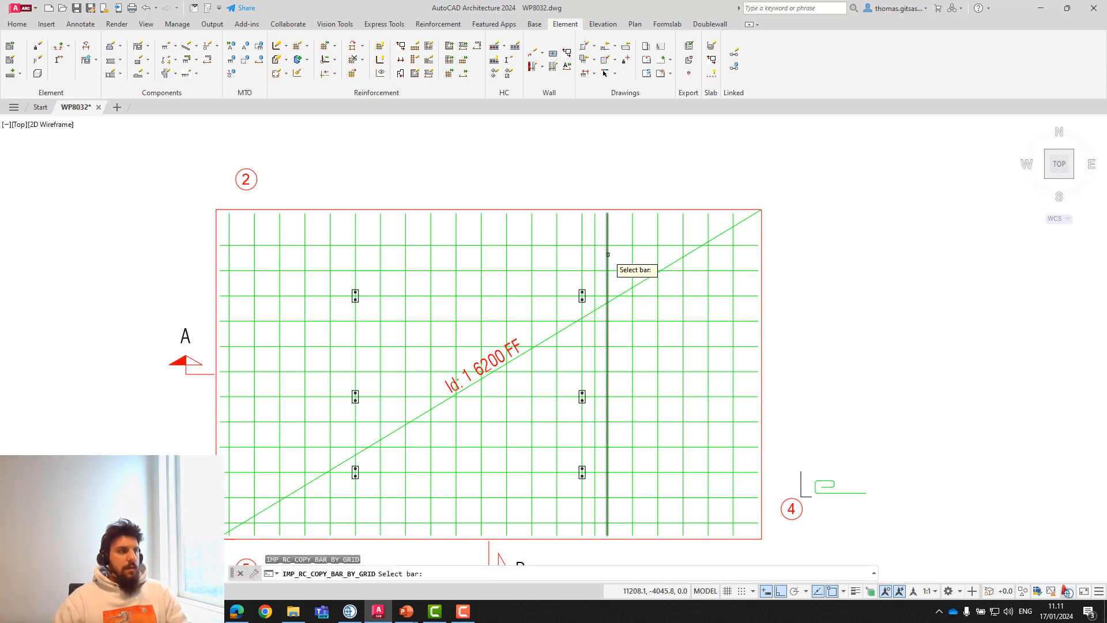
{"action": "left_click", "coordinate": [608, 265]}
{"action": "left_click", "coordinate": [634, 253]}
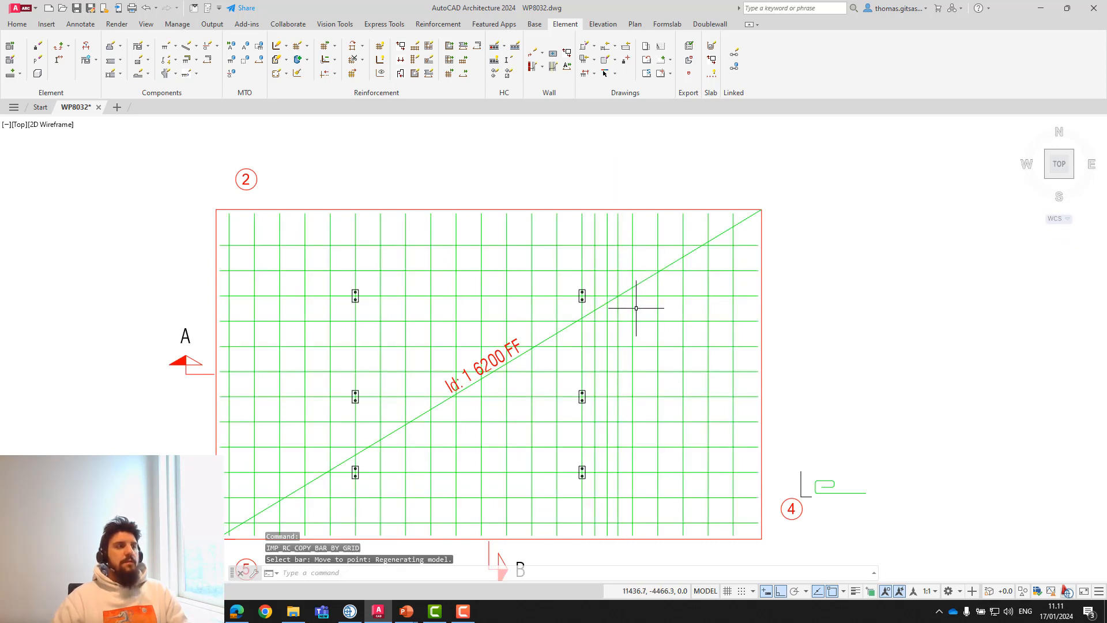
Use Move Bar by Grid to shift the vertical bar nearest the wall's right edge slightly inward.
{"action": "scroll", "coordinate": [613, 340], "scroll_direction": "up", "scroll_amount": 1}
{"action": "scroll", "coordinate": [600, 329], "scroll_direction": "down", "scroll_amount": 1}
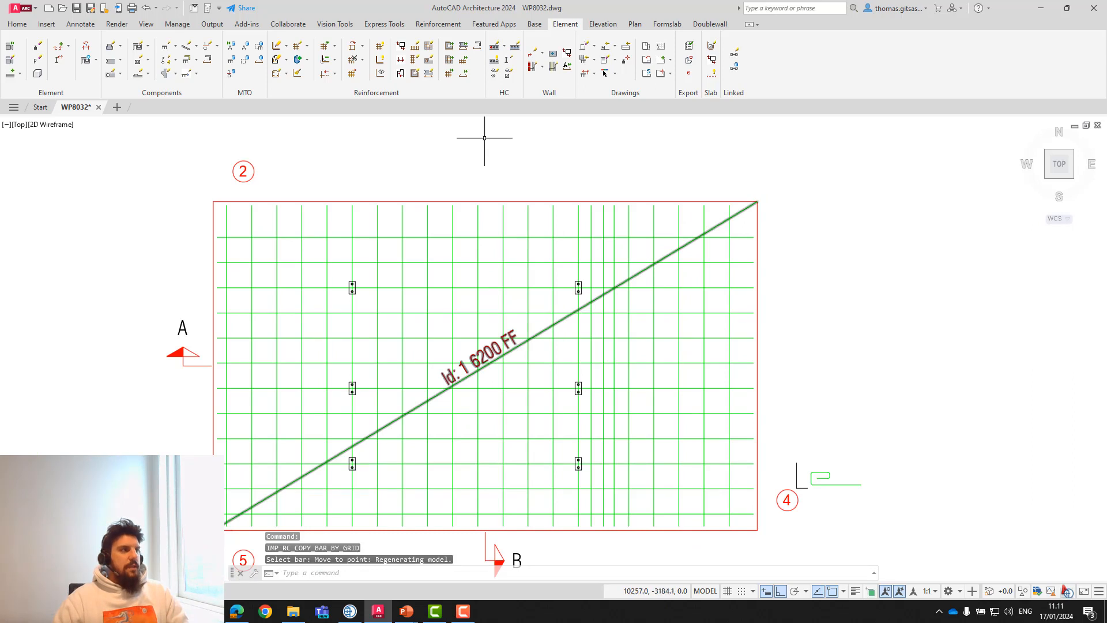
{"action": "left_click", "coordinate": [363, 47]}
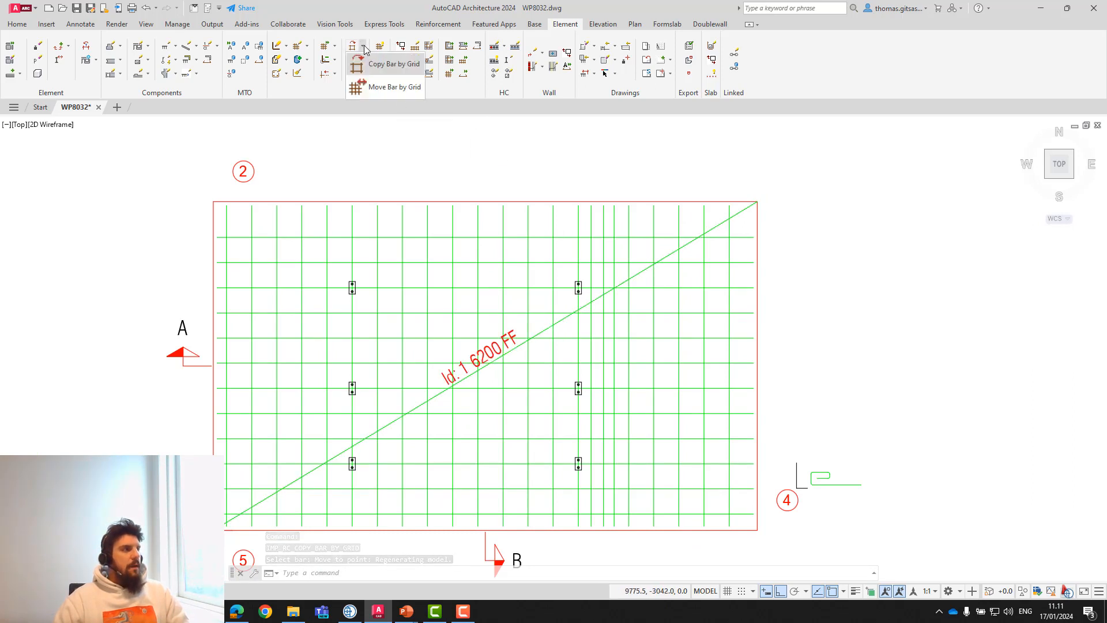
{"action": "left_click", "coordinate": [397, 88]}
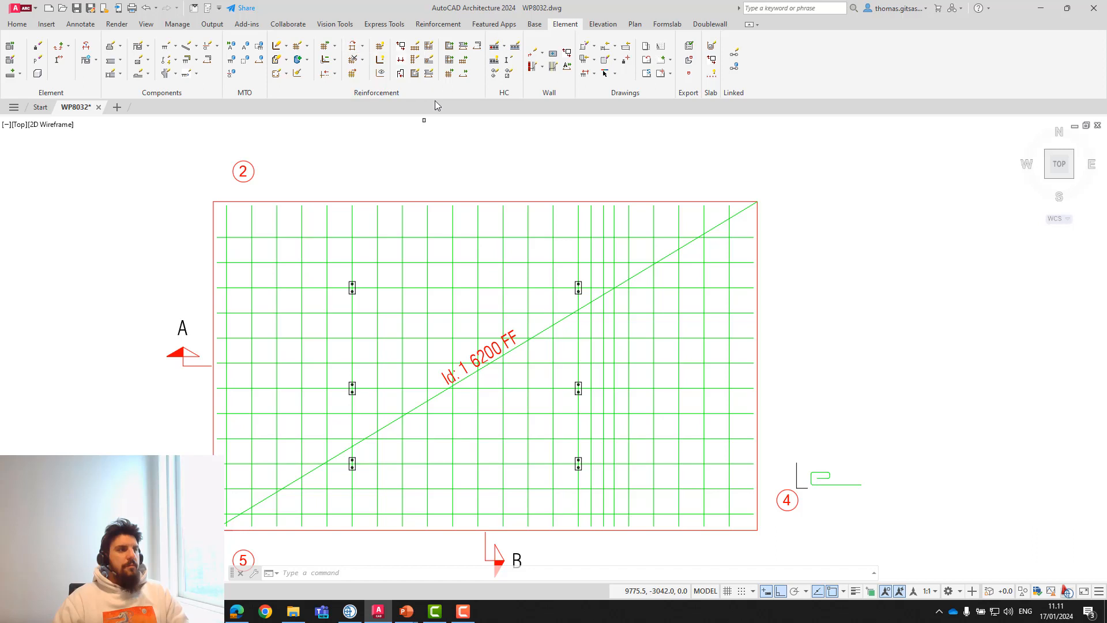
{"action": "left_click", "coordinate": [729, 275]}
{"action": "key", "text": "Return"}
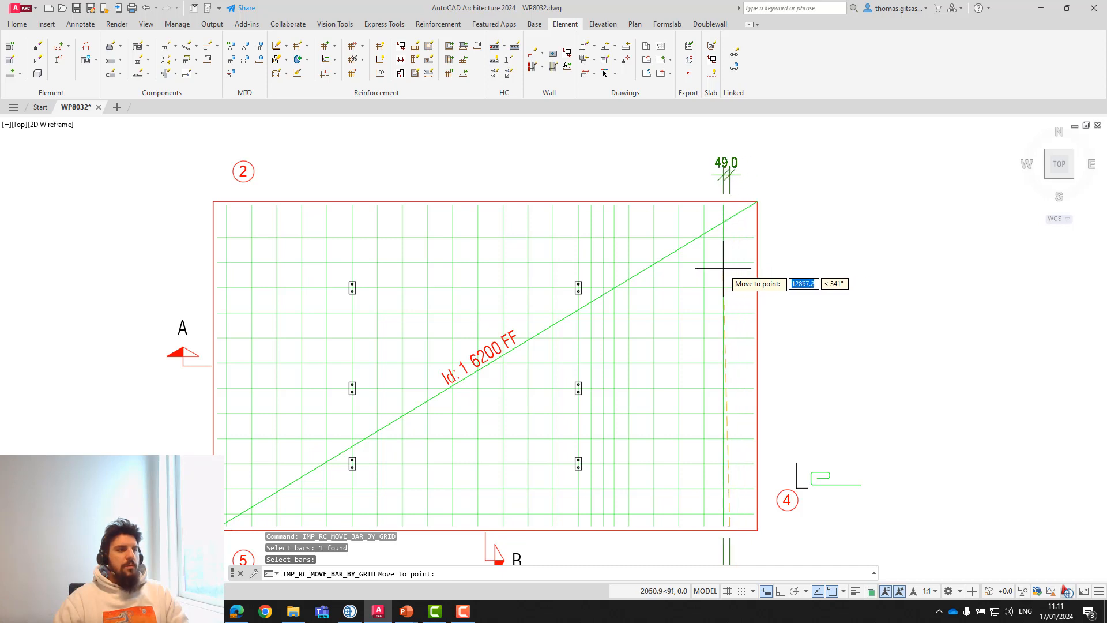
{"action": "left_click", "coordinate": [722, 269]}
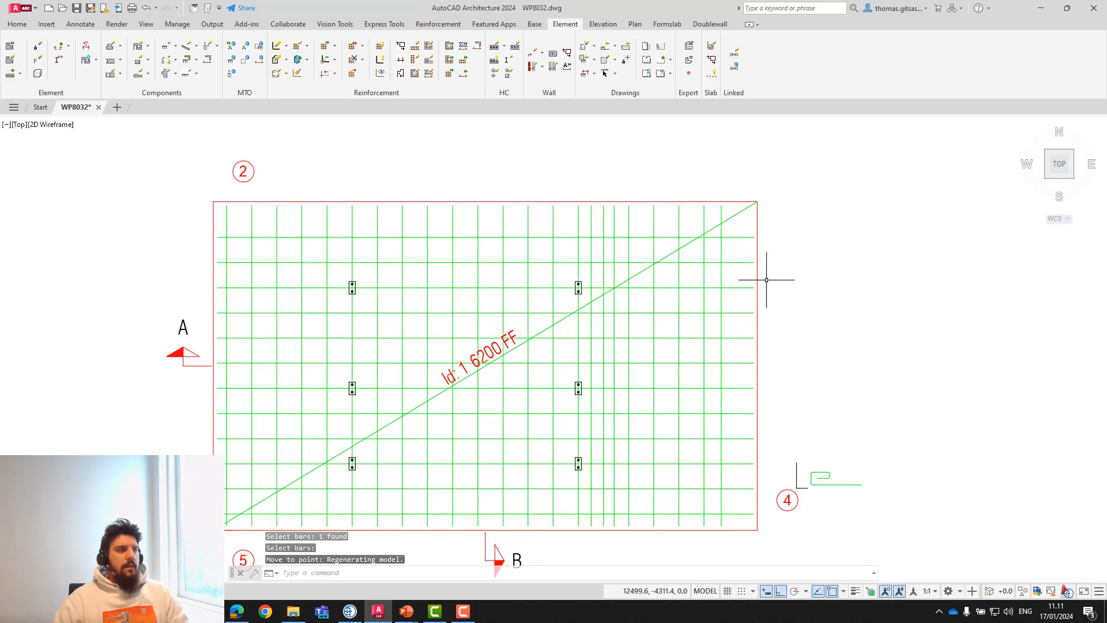
Split the mesh bars around all six cast-in items in the reinforcement view, using an offset of 25.
{"action": "left_click", "coordinate": [362, 61]}
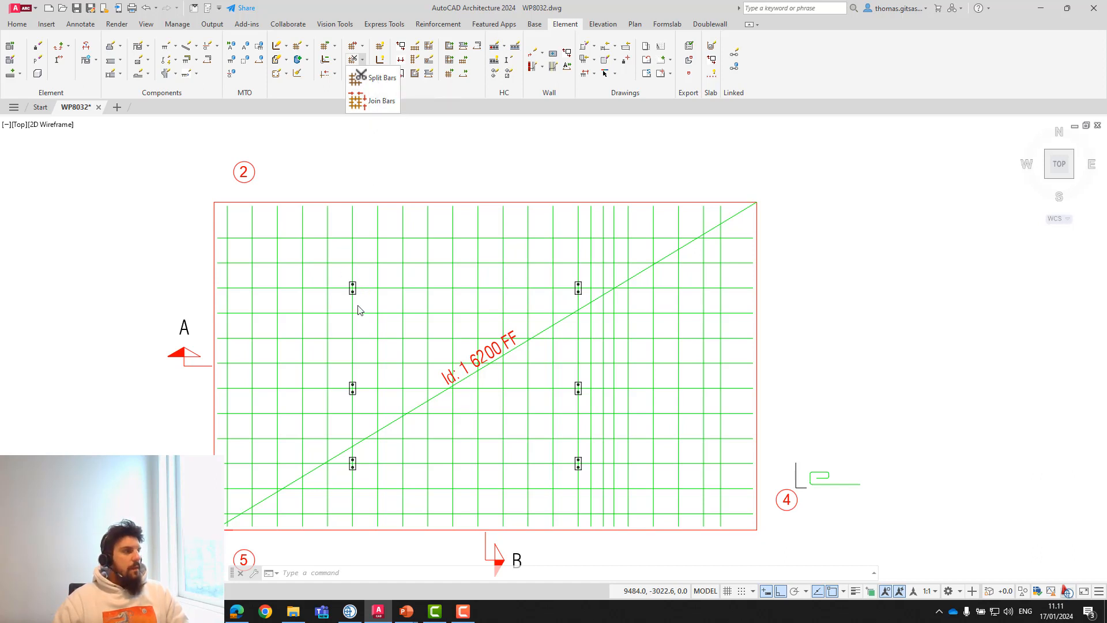
{"action": "left_click", "coordinate": [379, 89]}
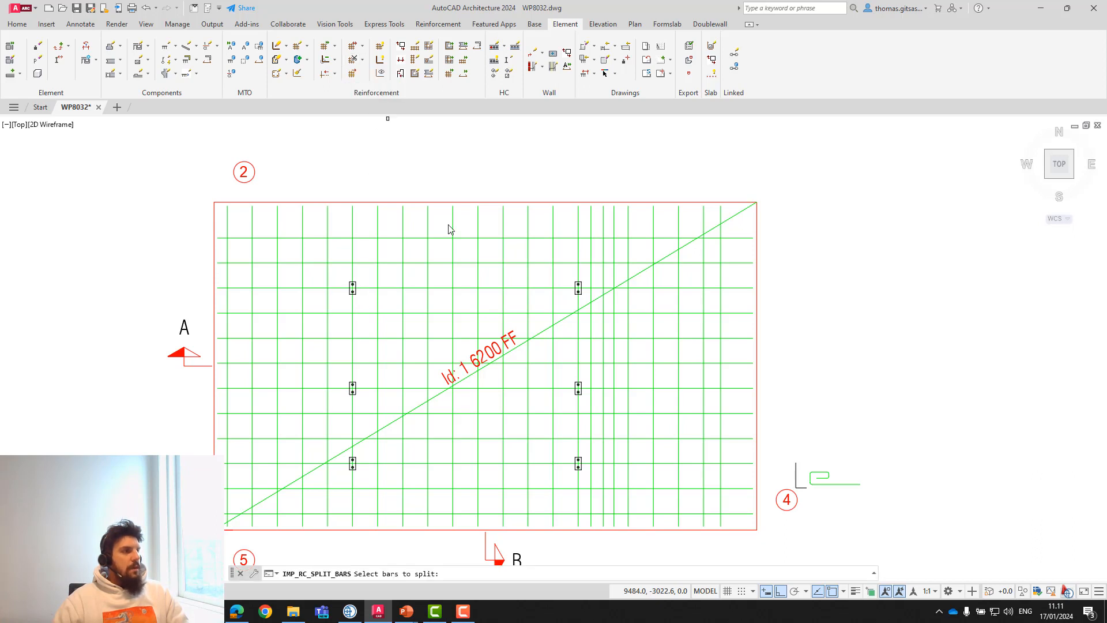
{"action": "left_click", "coordinate": [626, 496]}
{"action": "left_click", "coordinate": [389, 281]}
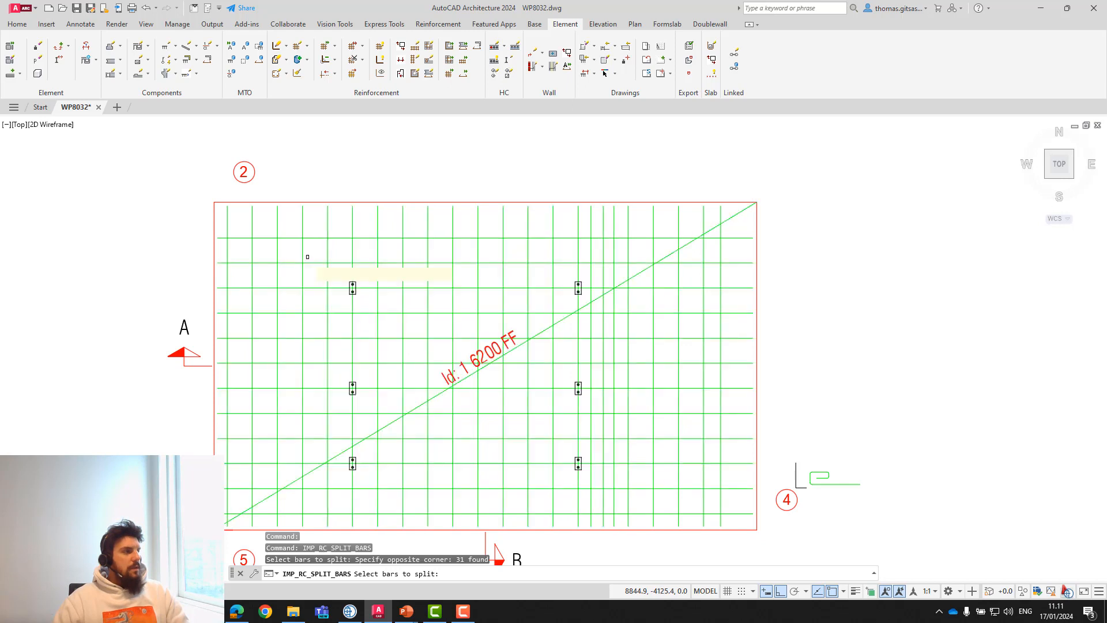
{"action": "key", "text": "Return"}
{"action": "left_click", "coordinate": [352, 288]}
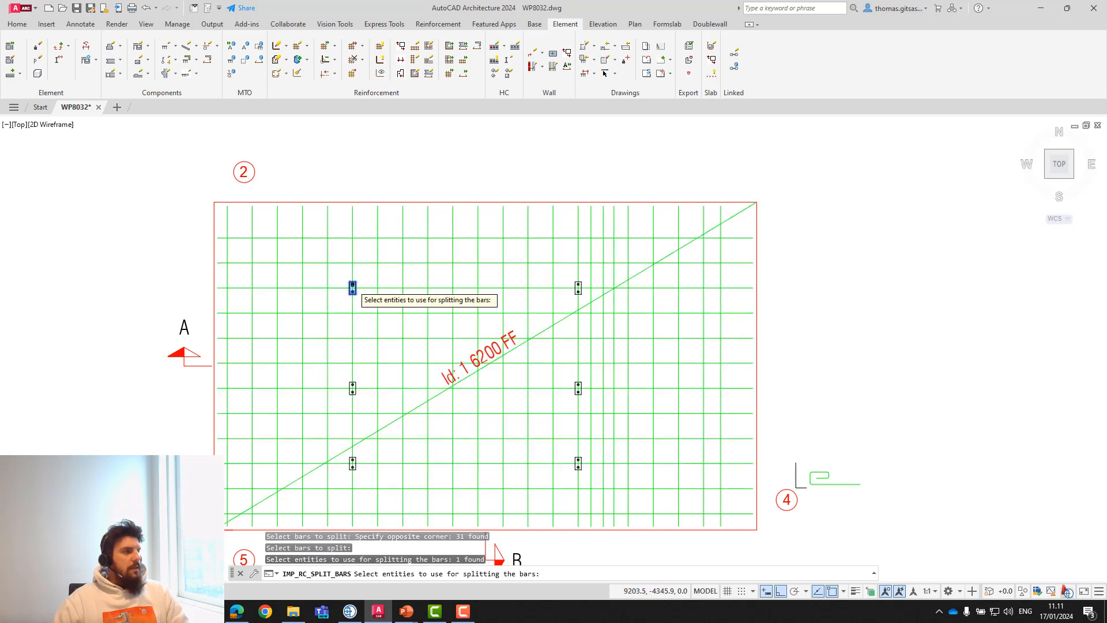
{"action": "left_click", "coordinate": [578, 288]}
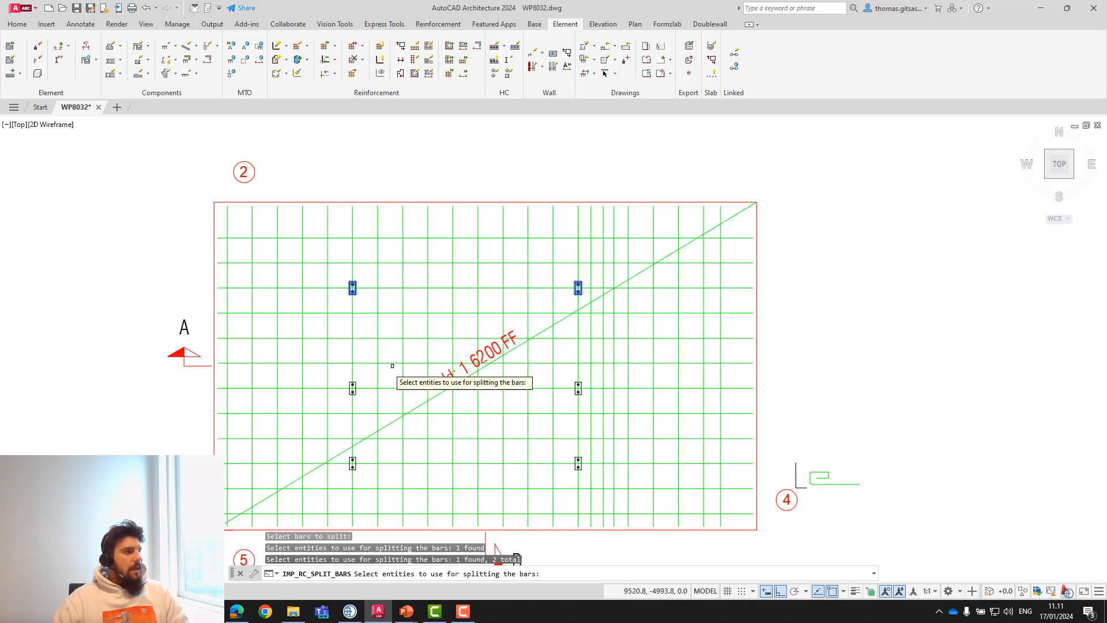
{"action": "left_click", "coordinate": [353, 388]}
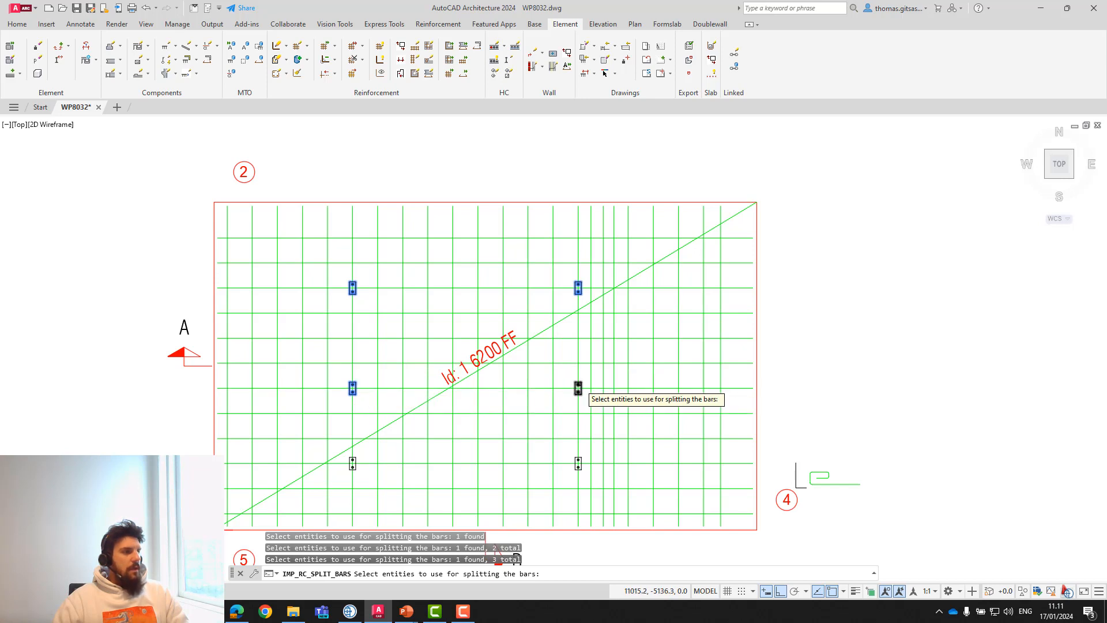
{"action": "left_click", "coordinate": [578, 388]}
{"action": "left_click", "coordinate": [578, 463]}
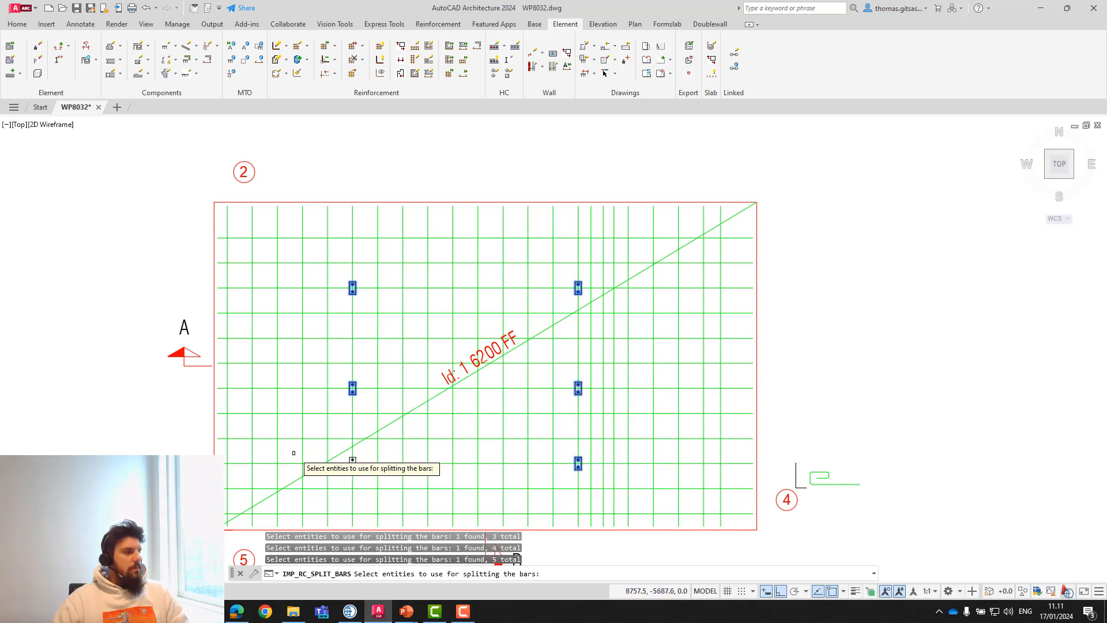
{"action": "left_click", "coordinate": [353, 463]}
{"action": "key", "text": "Return"}
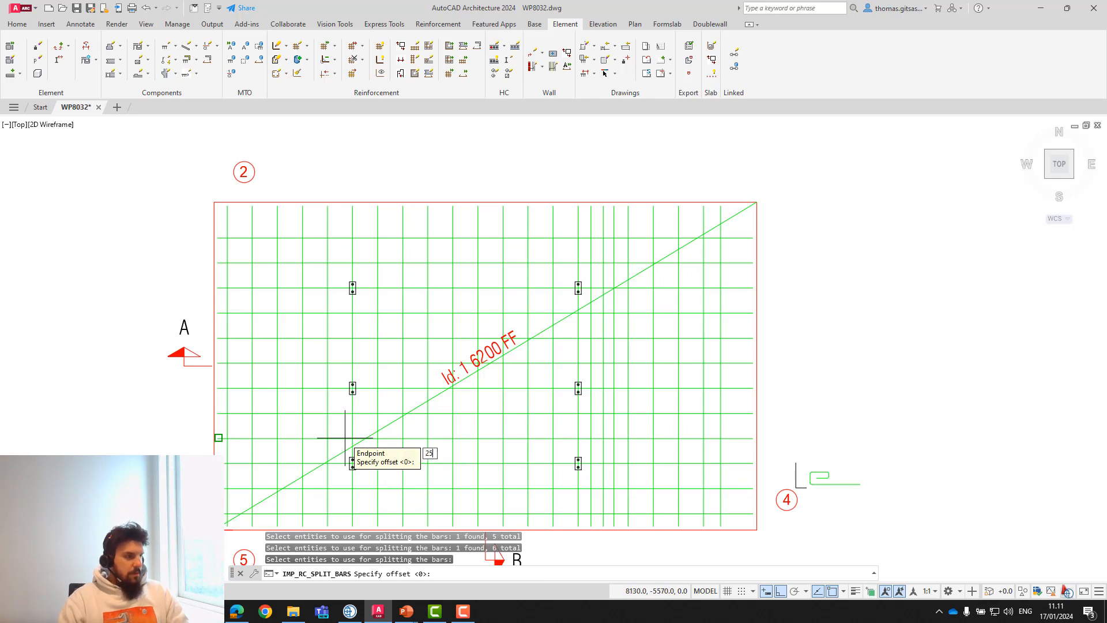
{"action": "key", "text": "Return"}
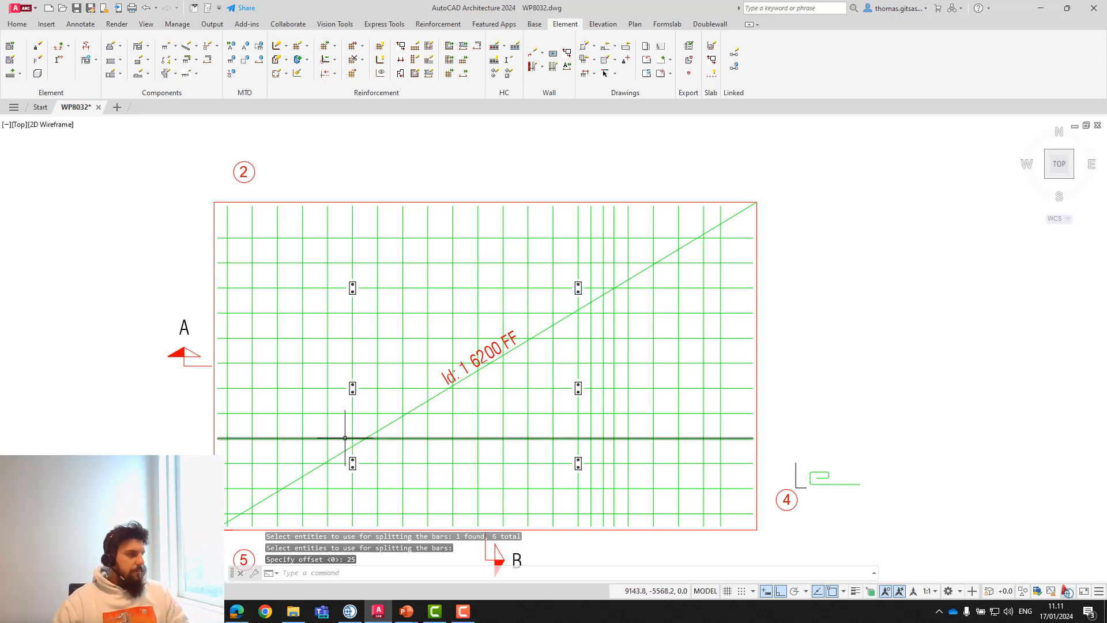
{"action": "scroll", "coordinate": [378, 489], "scroll_direction": "up", "scroll_amount": 4}
{"action": "scroll", "coordinate": [341, 424], "scroll_direction": "down", "scroll_amount": 4}
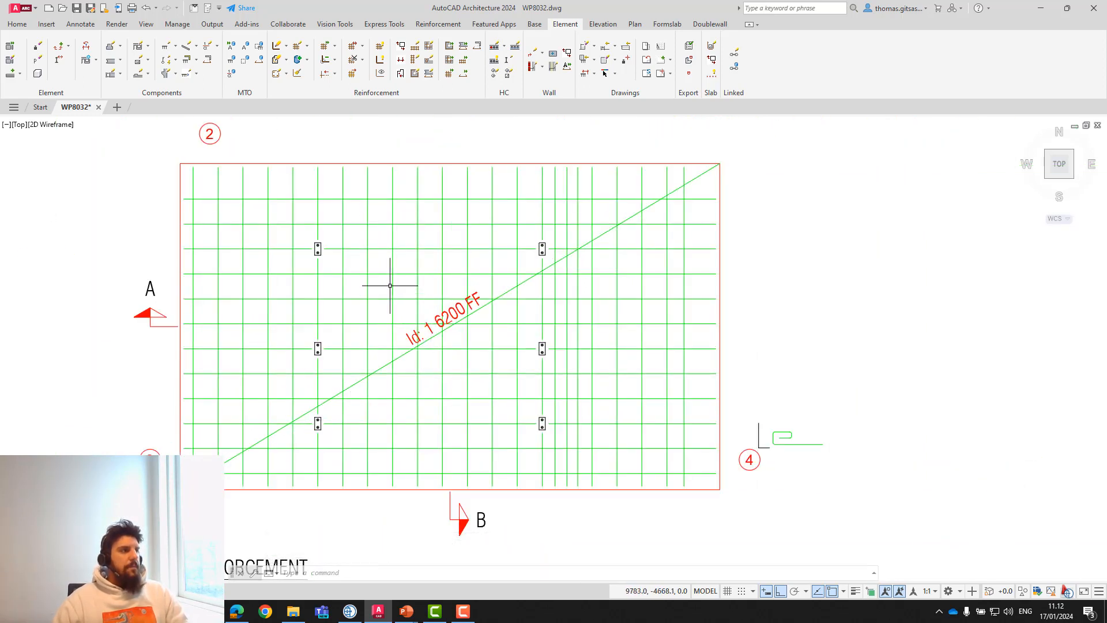
{"action": "left_click", "coordinate": [336, 75]}
{"action": "left_click", "coordinate": [337, 64]}
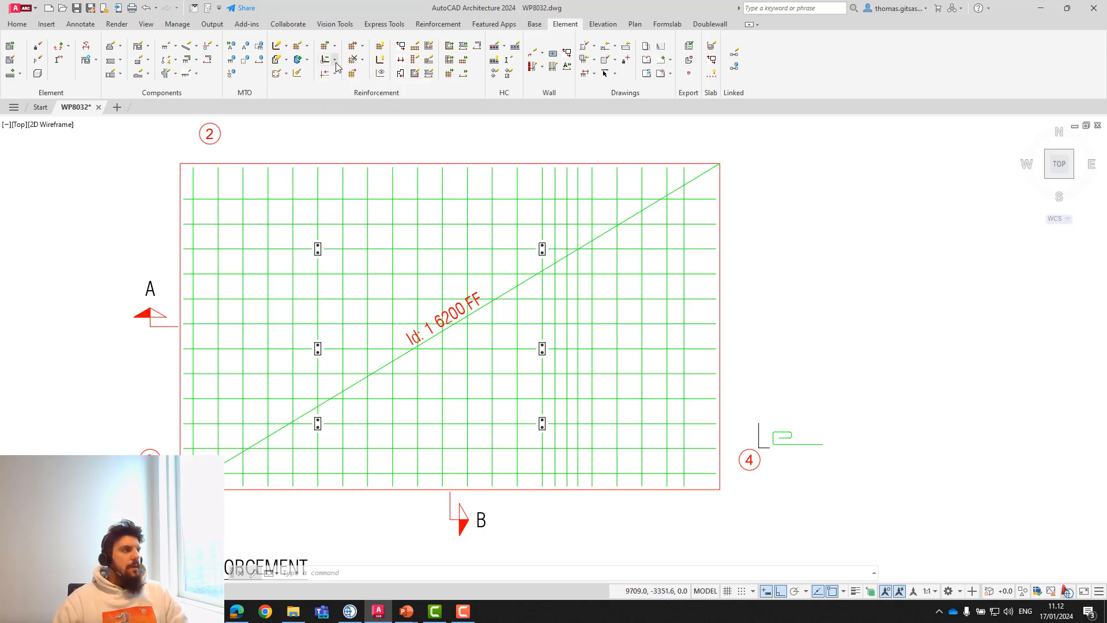
{"action": "left_click", "coordinate": [336, 62]}
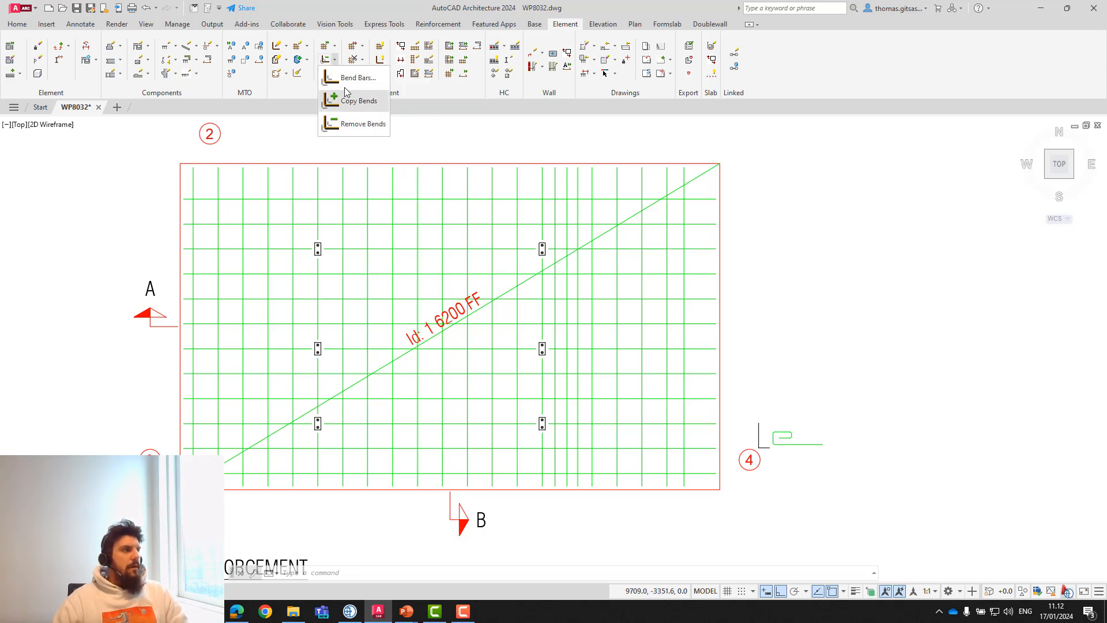
Use Join Bars to reconnect the split mesh bars around all six cast-in items in the reinforcement view.
{"action": "left_click", "coordinate": [363, 62]}
{"action": "left_click", "coordinate": [363, 62]}
{"action": "left_click", "coordinate": [371, 100]}
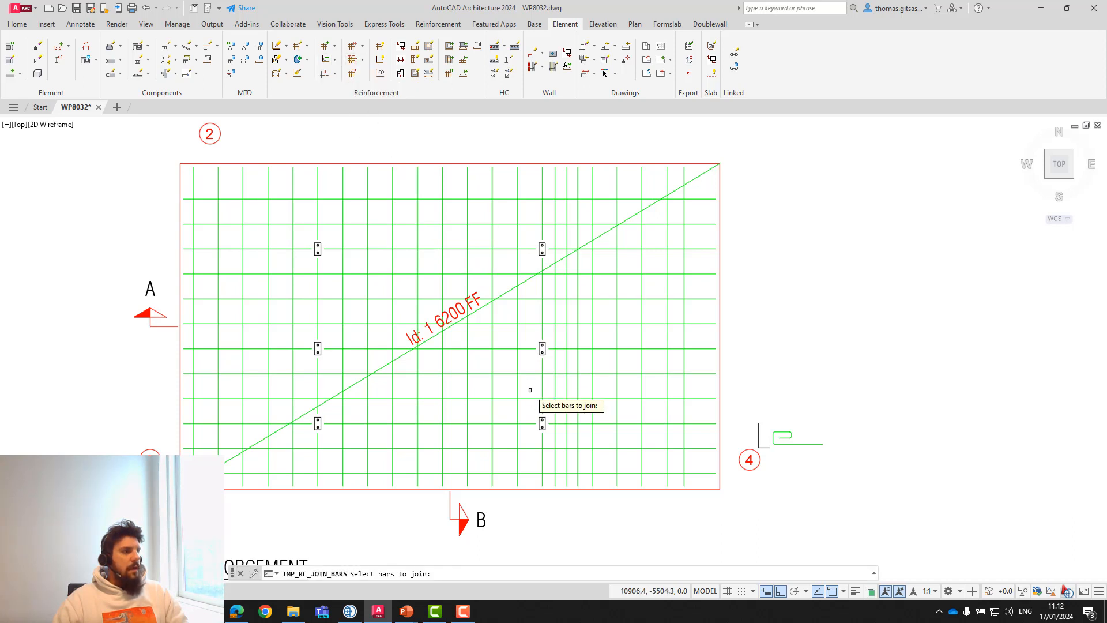
{"action": "left_click", "coordinate": [601, 440]}
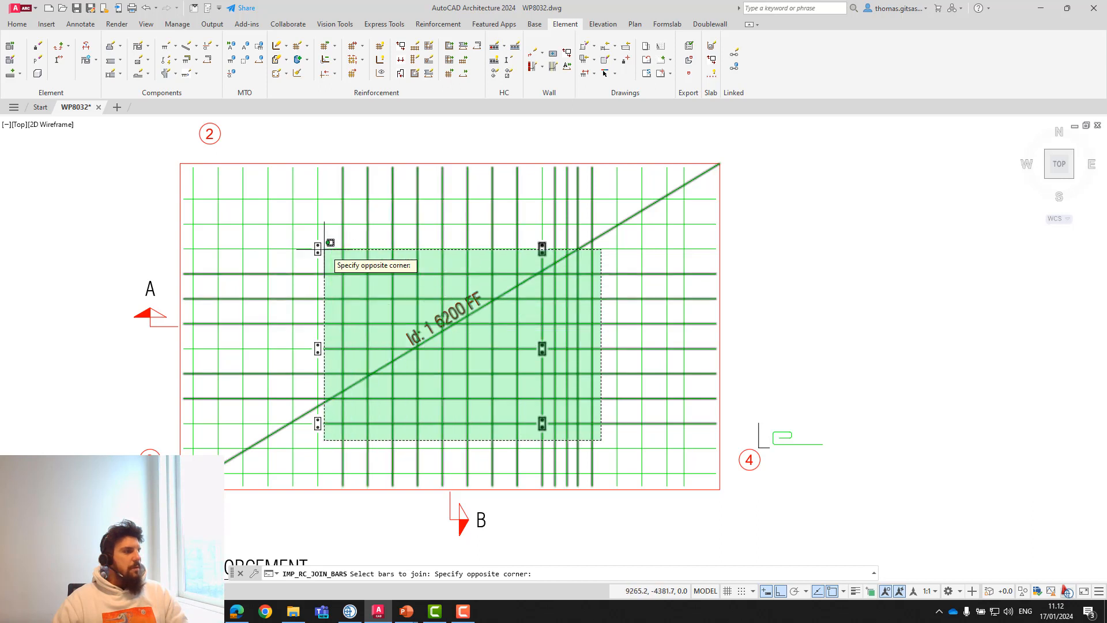
{"action": "left_click", "coordinate": [282, 229]}
{"action": "key", "text": "Return"}
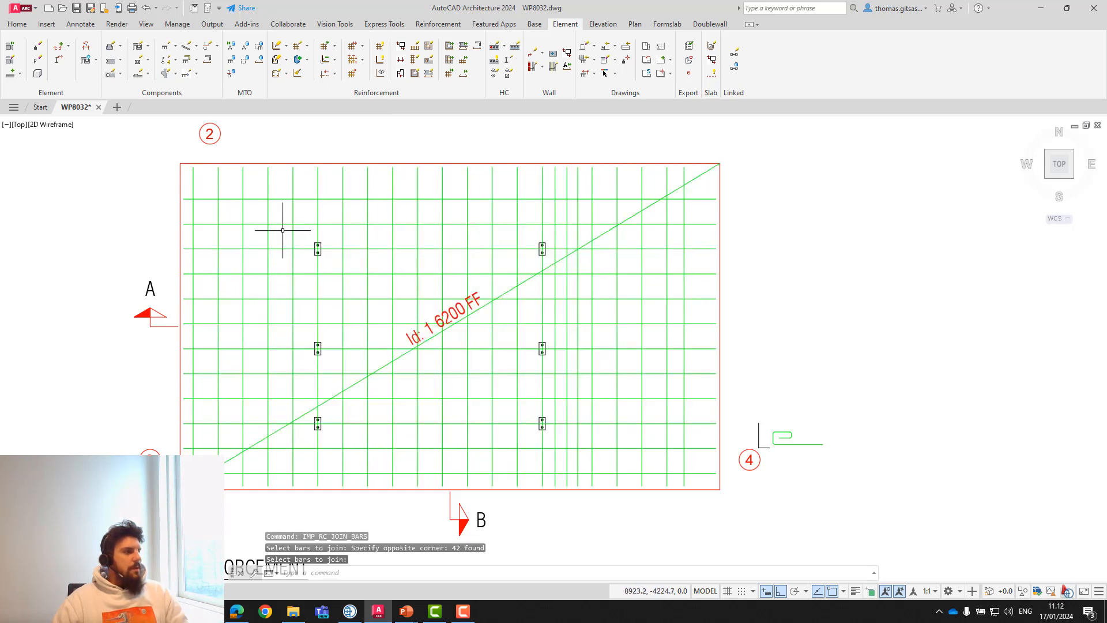
{"action": "scroll", "coordinate": [312, 378], "scroll_direction": "up", "scroll_amount": 2}
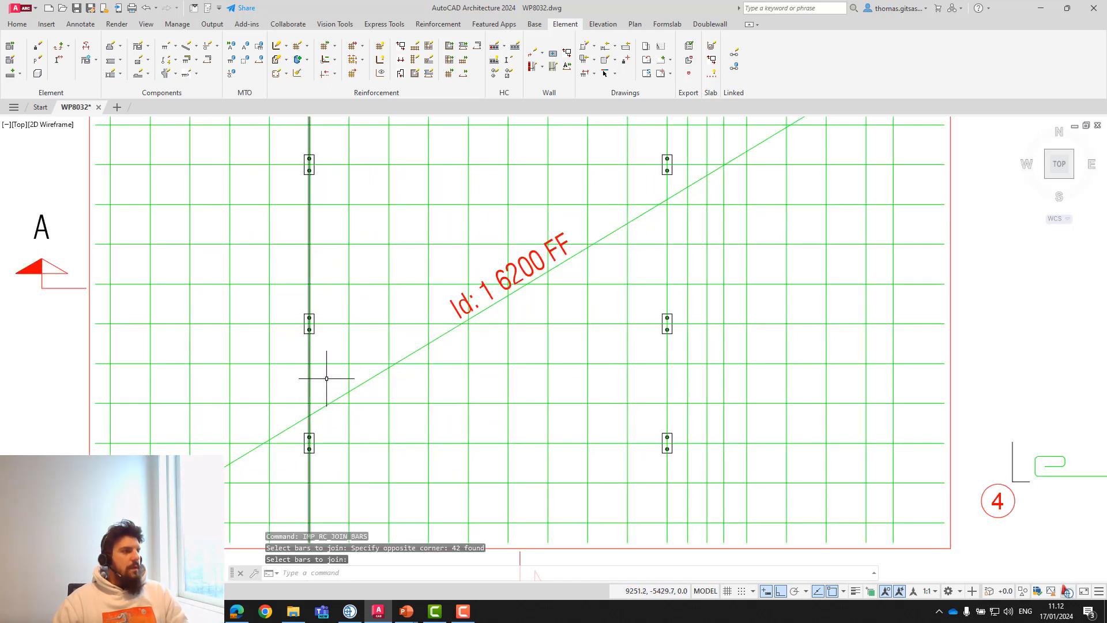
{"action": "scroll", "coordinate": [346, 398], "scroll_direction": "up", "scroll_amount": 2}
{"action": "scroll", "coordinate": [348, 352], "scroll_direction": "down", "scroll_amount": 2}
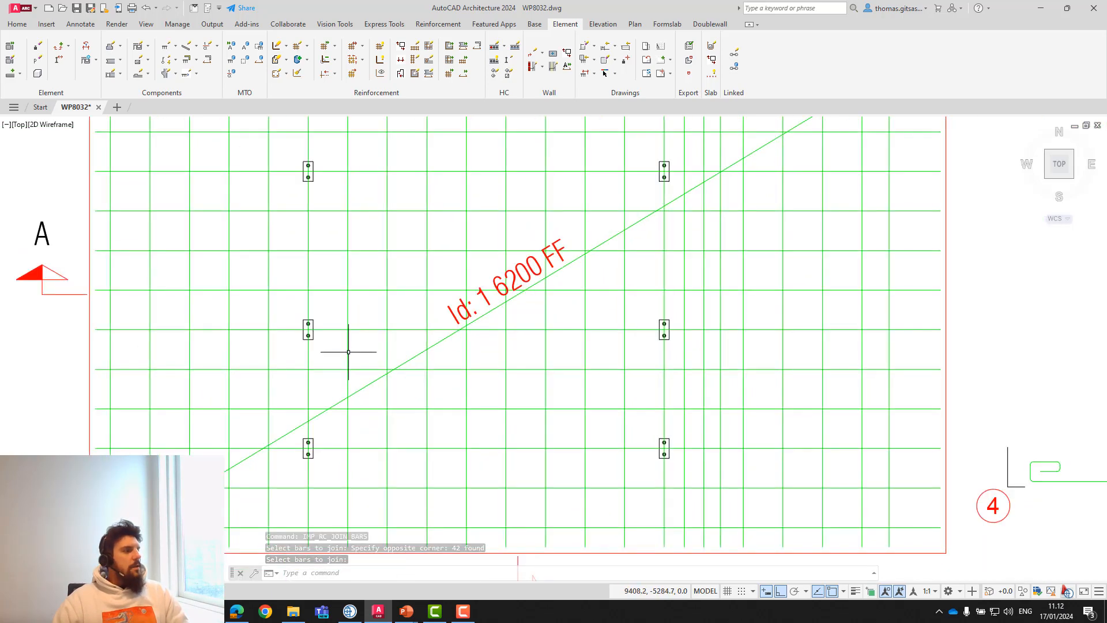
Use Stretch Bars to extend the upper ends of the five vertical bars right of the upper-left cast-in item beyond the wall's top edge.
{"action": "middle_click_drag", "start_coordinate": [348, 351], "coordinate": [351, 360]}
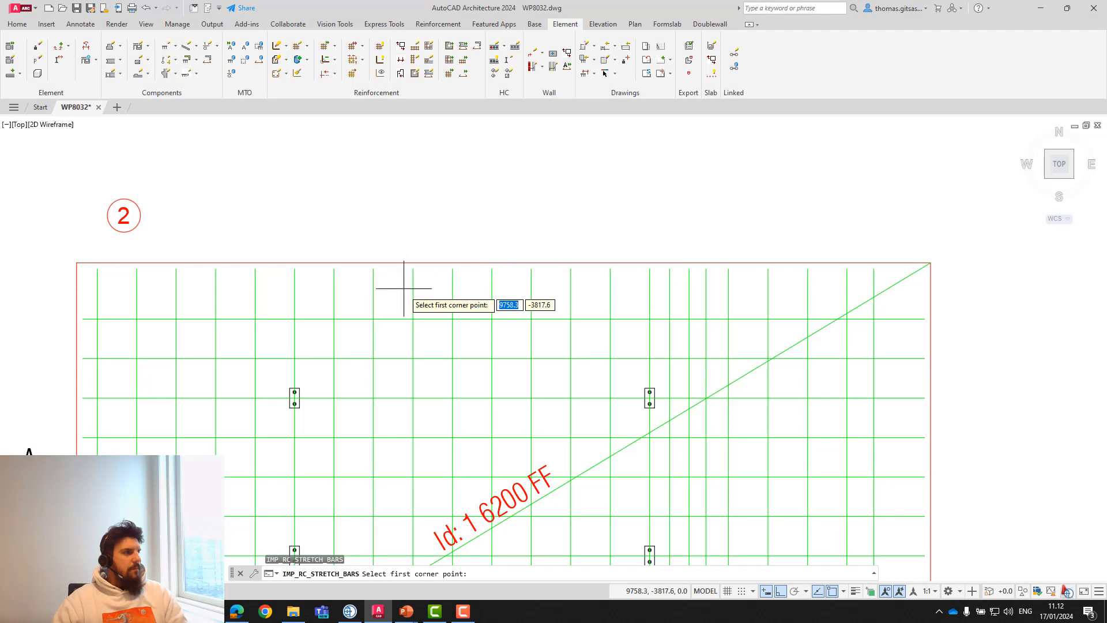
{"action": "key", "text": "Escape"}
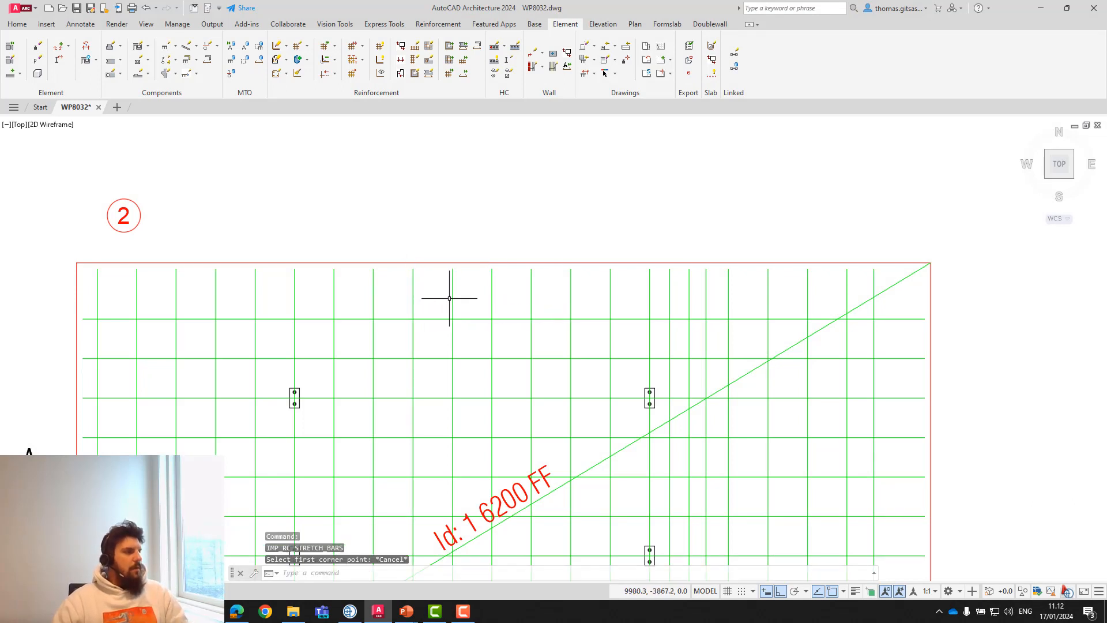
{"action": "left_click", "coordinate": [502, 294]}
{"action": "left_click", "coordinate": [291, 286]}
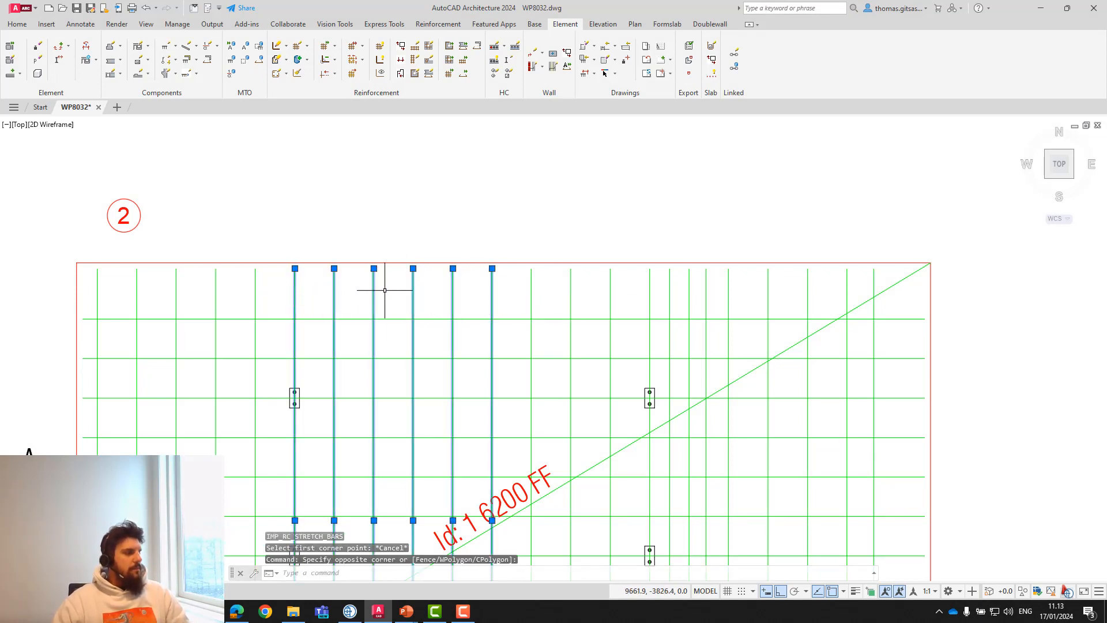
{"action": "left_click", "coordinate": [351, 74]}
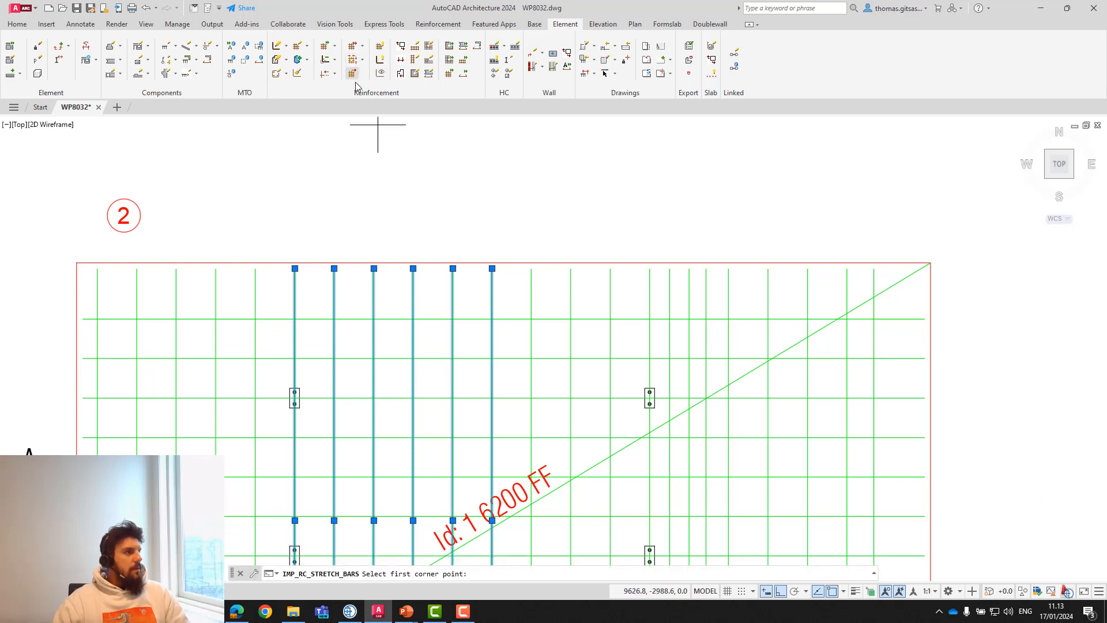
{"action": "left_click", "coordinate": [294, 311]}
{"action": "left_click", "coordinate": [489, 258]}
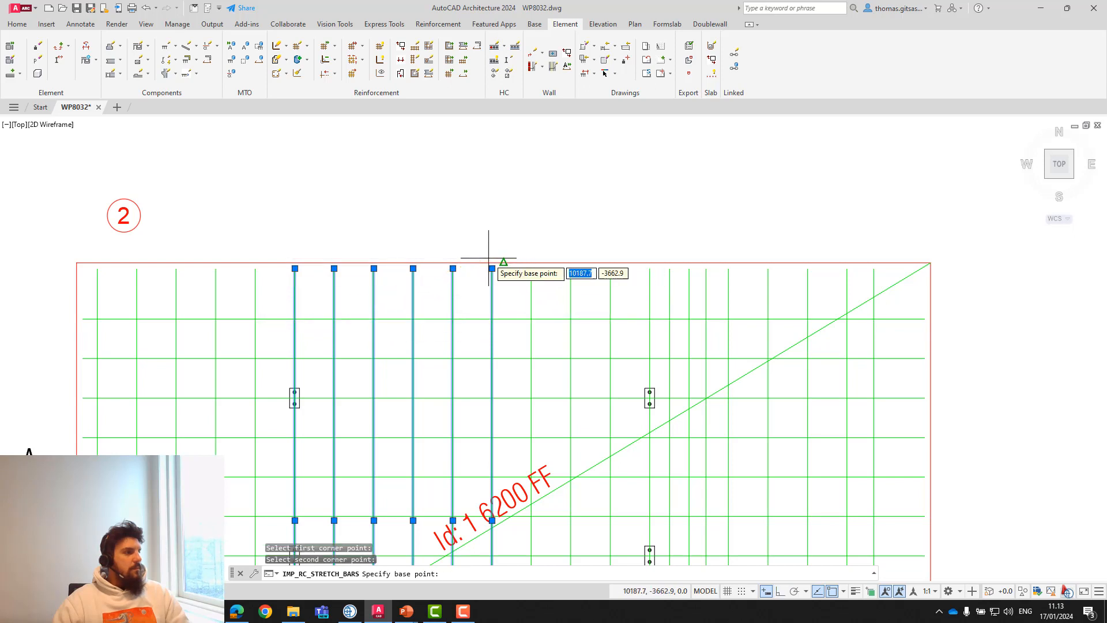
{"action": "left_click", "coordinate": [490, 257]}
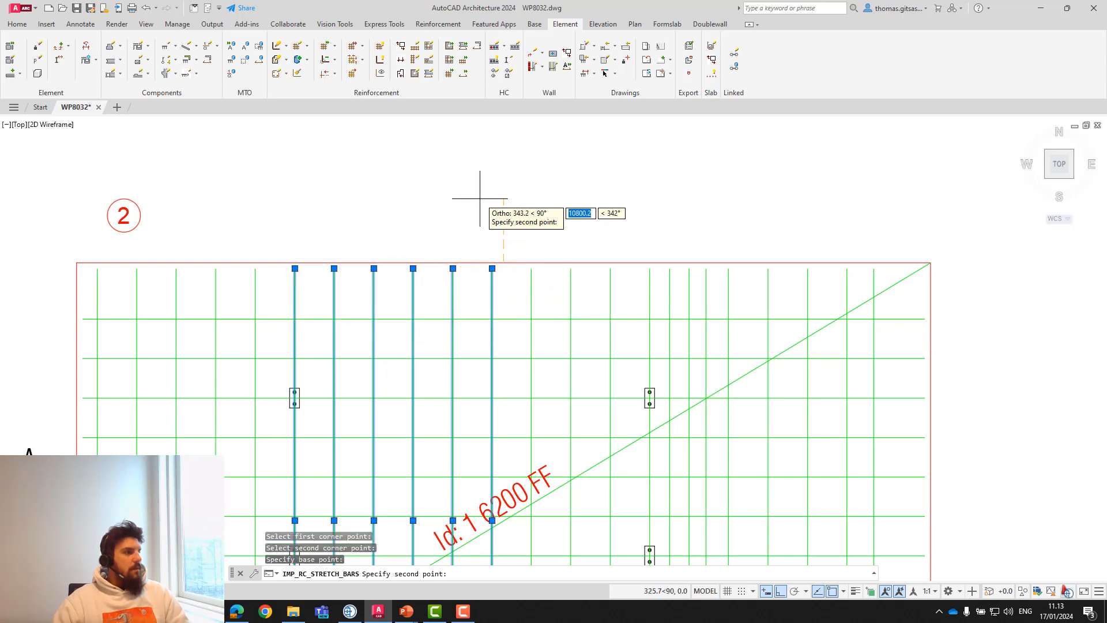
{"action": "left_click", "coordinate": [494, 170]}
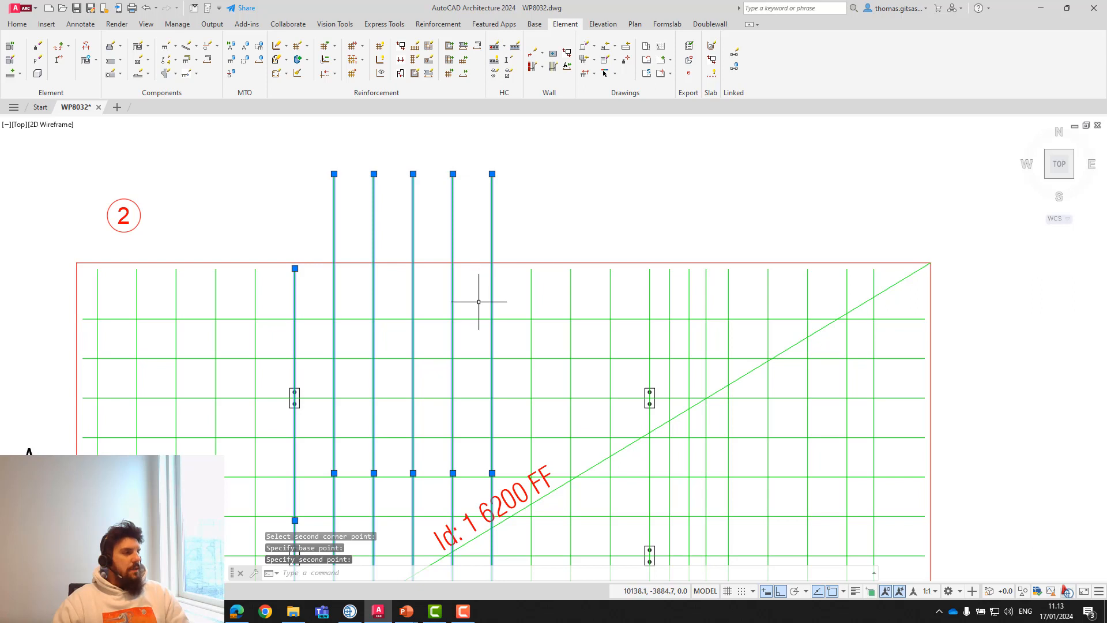
{"action": "key", "text": "Return"}
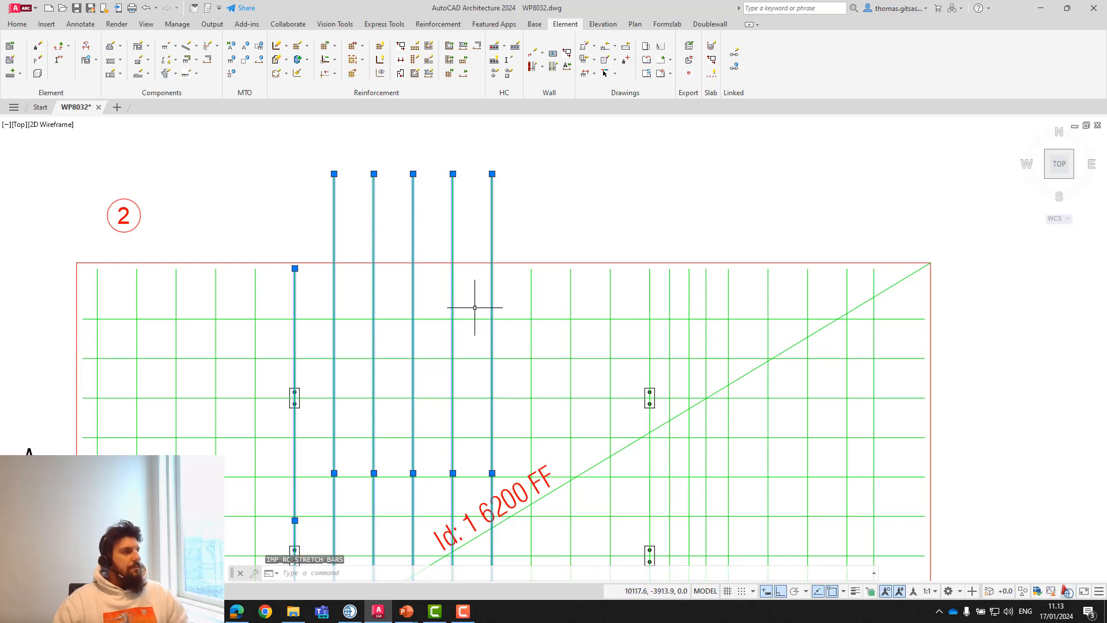
{"action": "key", "text": "Escape"}
{"action": "key", "text": "Escape"}
Pull the upper end of the rightmost overextended vertical bar back to just inside the wall's top edge.
{"action": "left_click", "coordinate": [494, 223]}
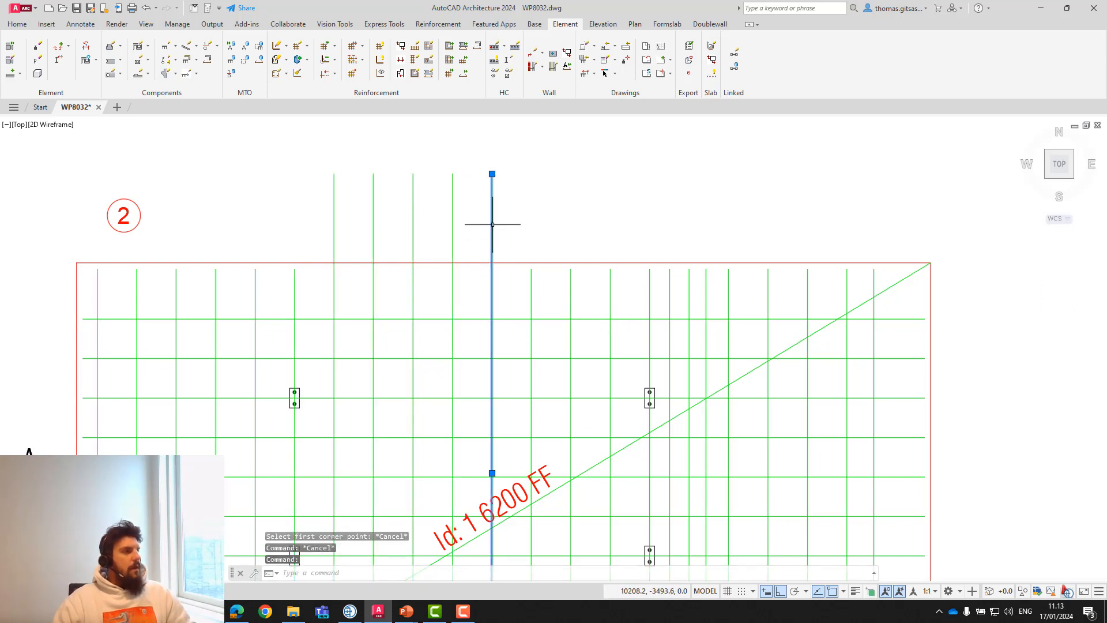
{"action": "left_click", "coordinate": [491, 174]}
{"action": "left_click", "coordinate": [509, 270]}
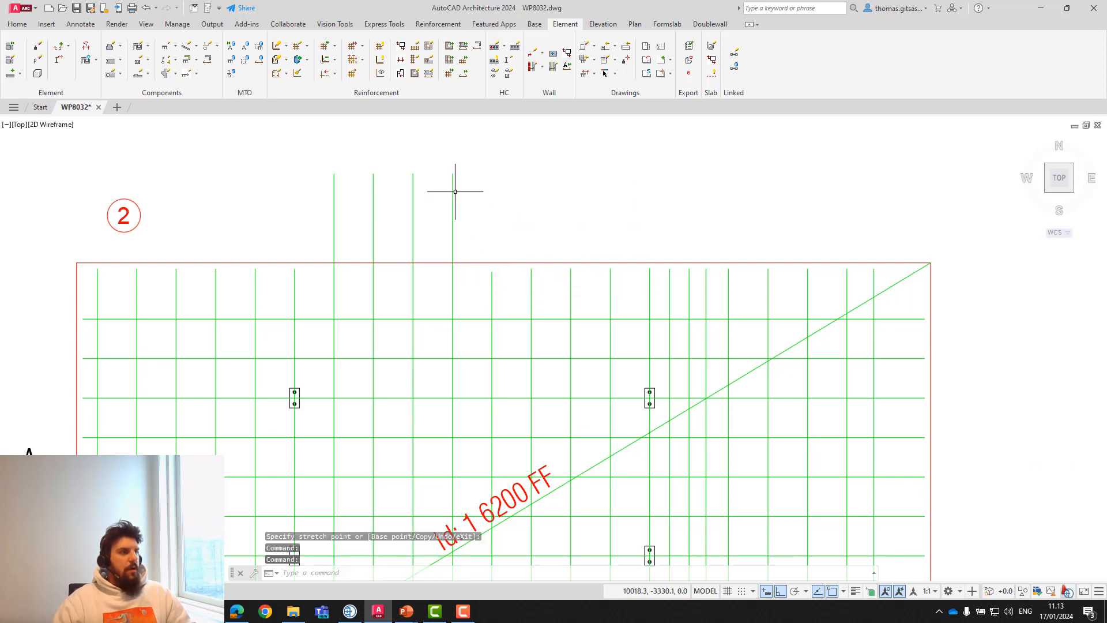
Check the producibility of the mesh bars and decline to view the errors.
{"action": "left_click", "coordinate": [335, 74]}
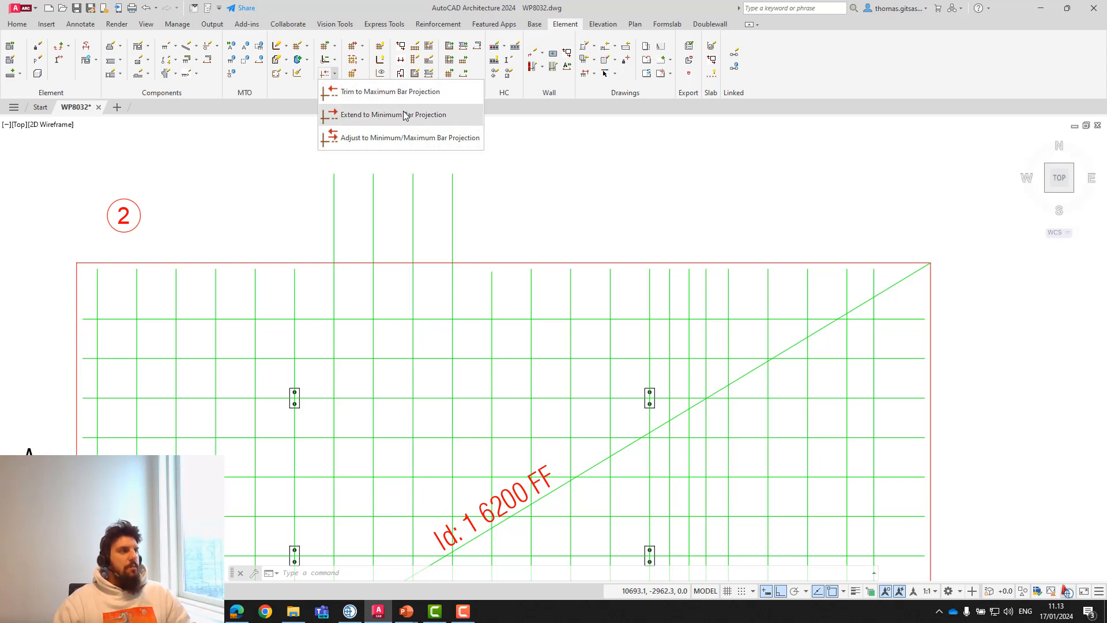
{"action": "left_click", "coordinate": [625, 150]}
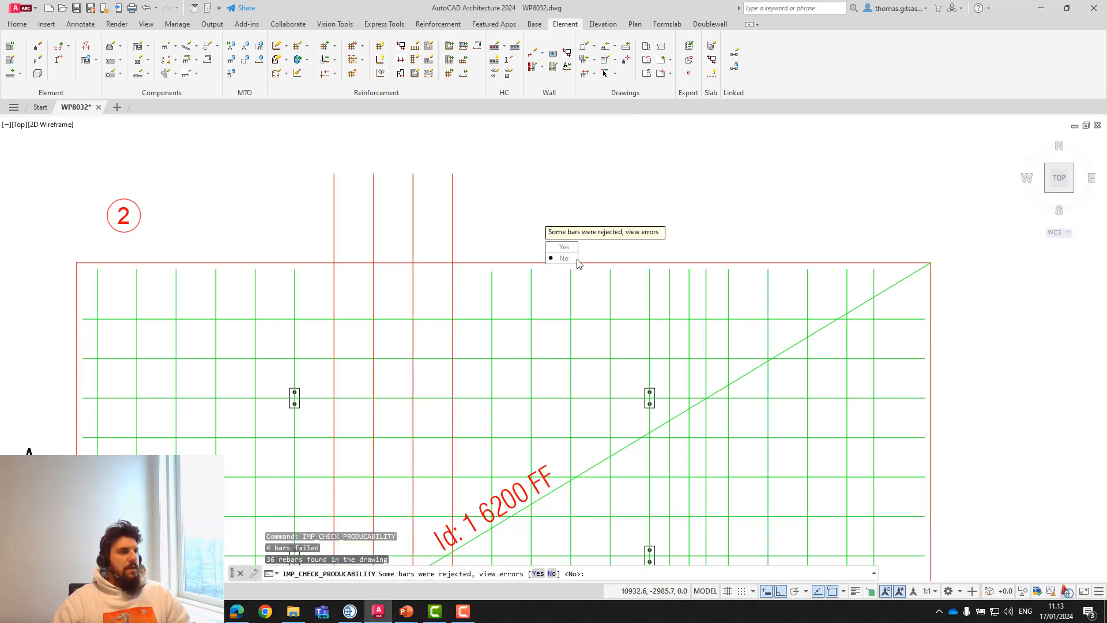
{"action": "left_click", "coordinate": [564, 258]}
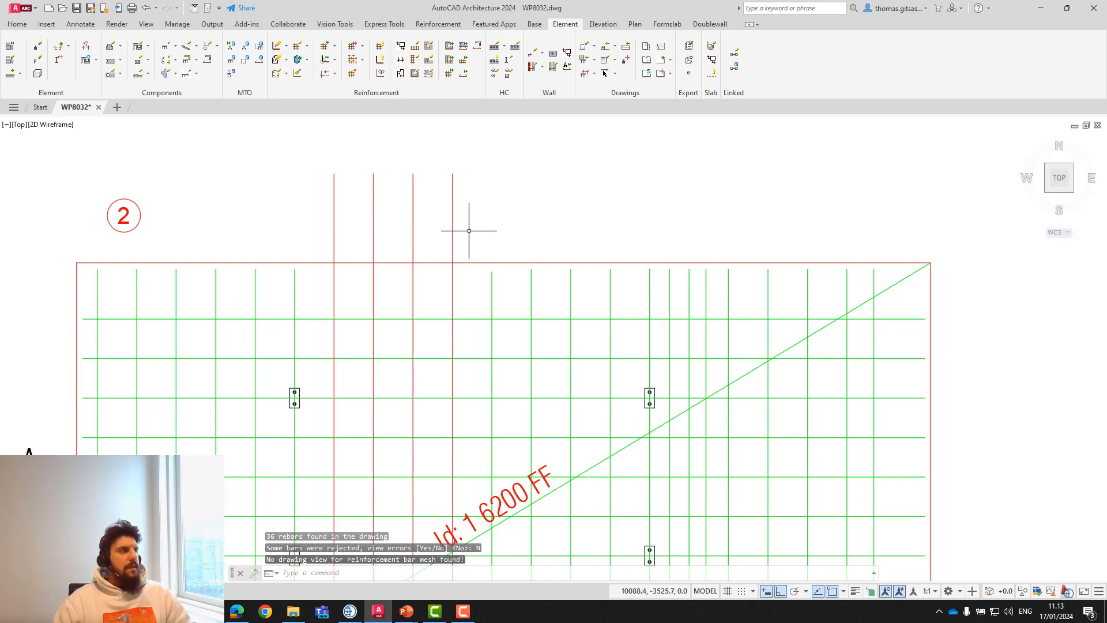
Apply Trim to Maximum Bar Projection to the four vertical bars extending past the wall's top edge.
{"action": "left_click", "coordinate": [333, 73]}
{"action": "left_click", "coordinate": [386, 113]}
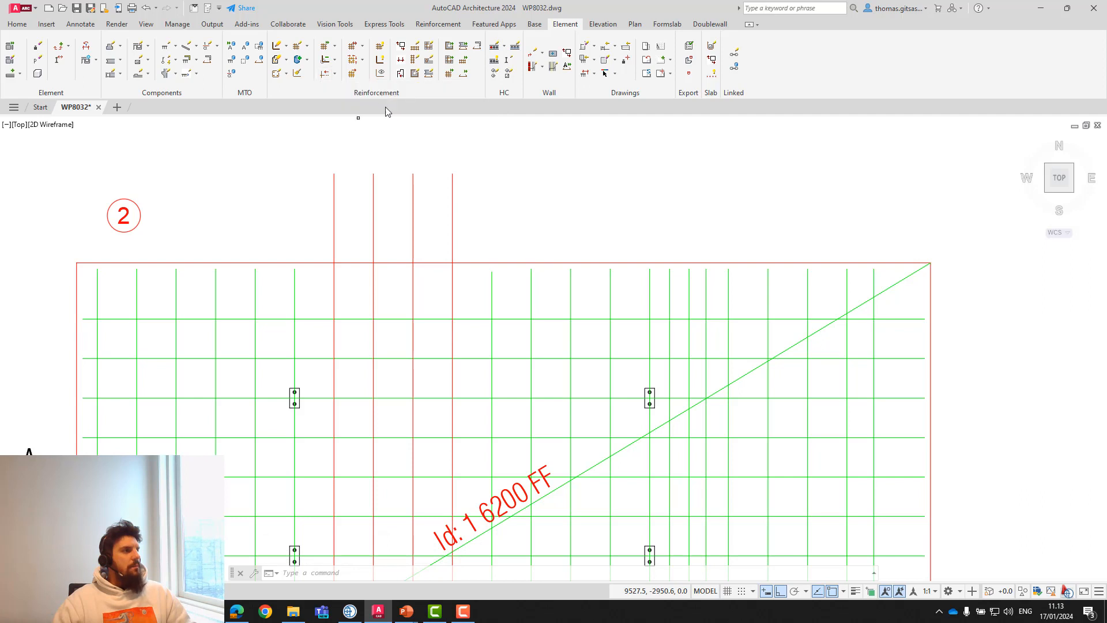
{"action": "left_click", "coordinate": [477, 219]}
{"action": "left_click", "coordinate": [277, 198]}
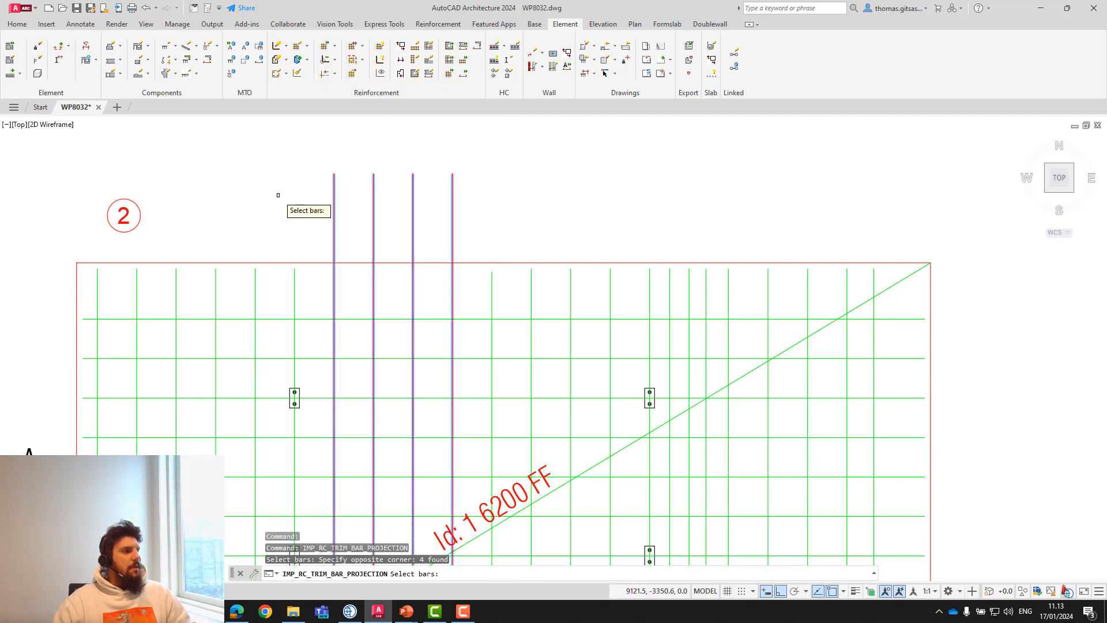
{"action": "key", "text": "Return"}
{"action": "scroll", "coordinate": [375, 266], "scroll_direction": "up", "scroll_amount": 2}
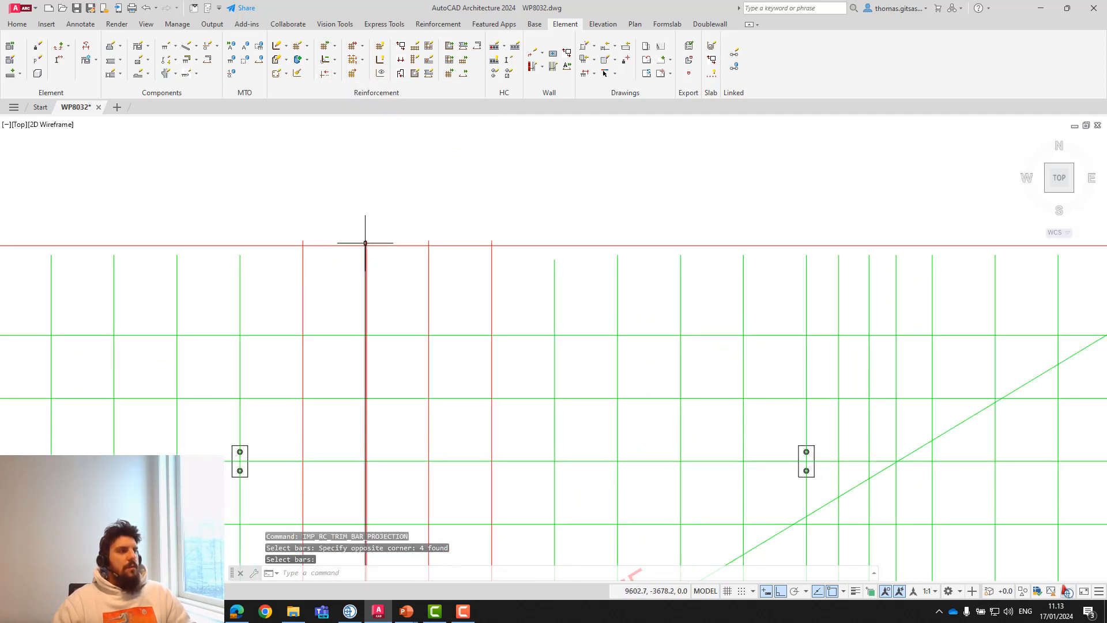
{"action": "scroll", "coordinate": [367, 239], "scroll_direction": "up", "scroll_amount": 2}
{"action": "scroll", "coordinate": [364, 241], "scroll_direction": "down", "scroll_amount": 3}
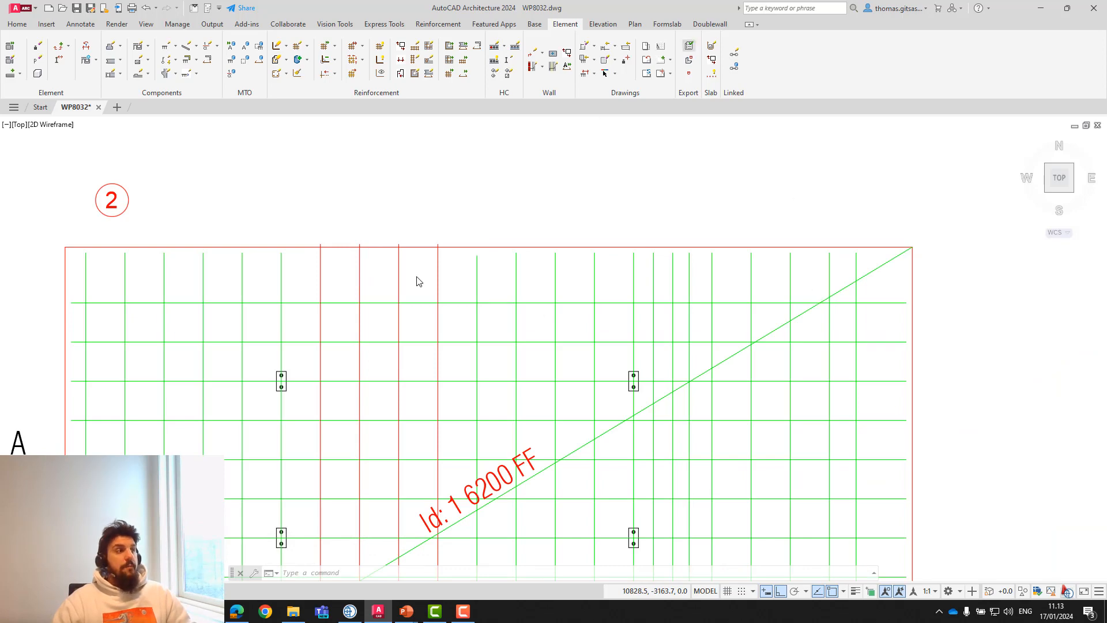
Recheck the producibility of the mesh bars and review them across the whole reinforcement view.
{"action": "scroll", "coordinate": [408, 304], "scroll_direction": "down", "scroll_amount": 4}
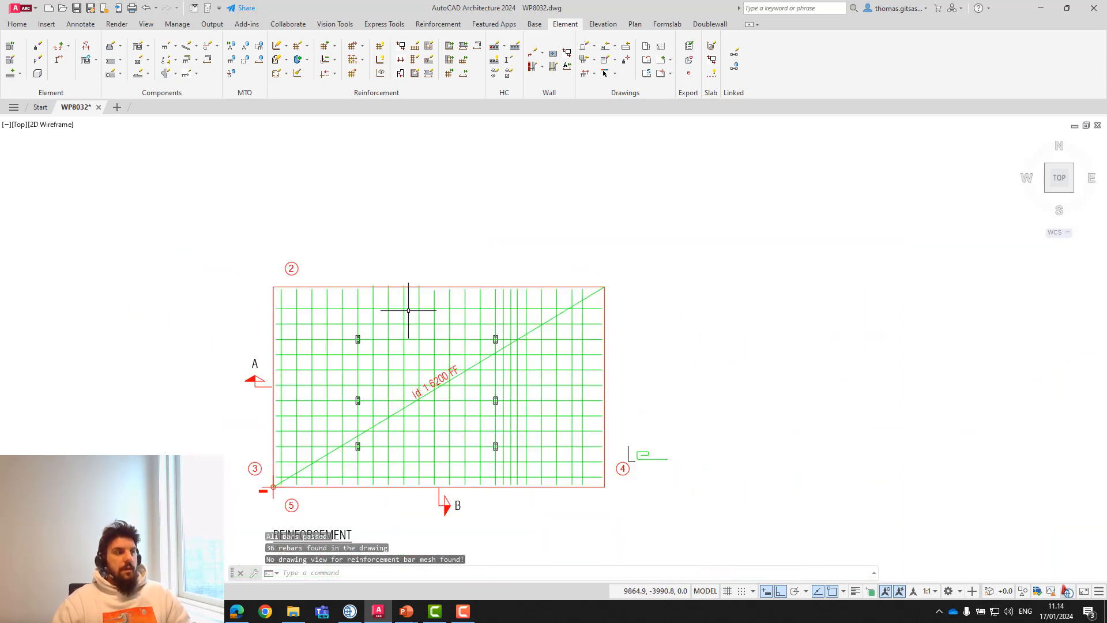
{"action": "scroll", "coordinate": [430, 307], "scroll_direction": "up", "scroll_amount": 2}
{"action": "scroll", "coordinate": [430, 307], "scroll_direction": "down", "scroll_amount": 2}
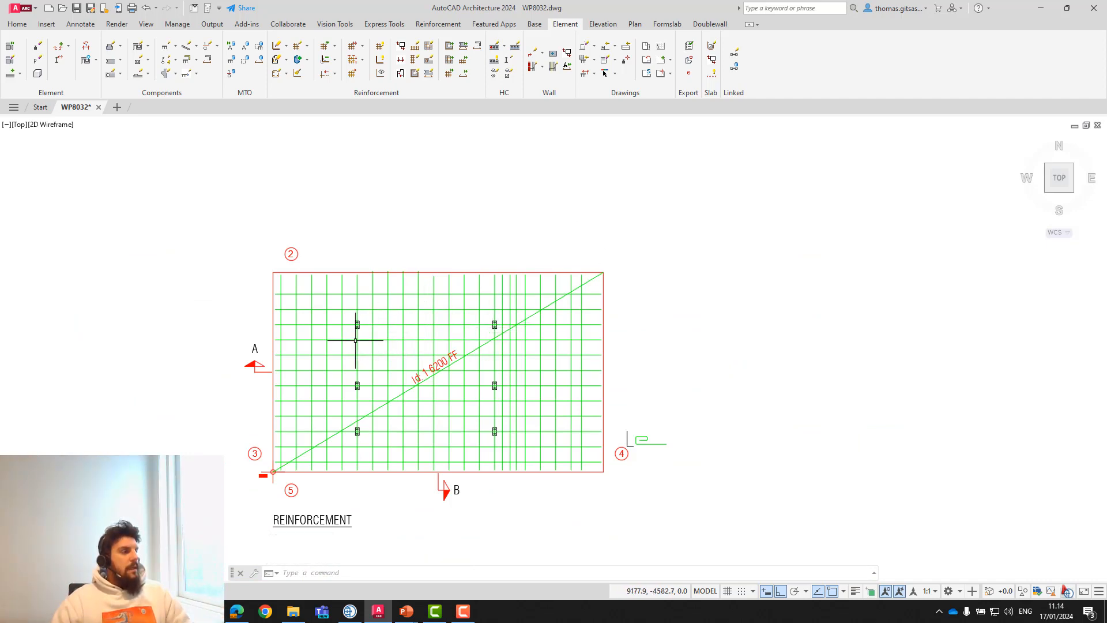
{"action": "middle_click_drag", "start_coordinate": [353, 338], "coordinate": [349, 313]}
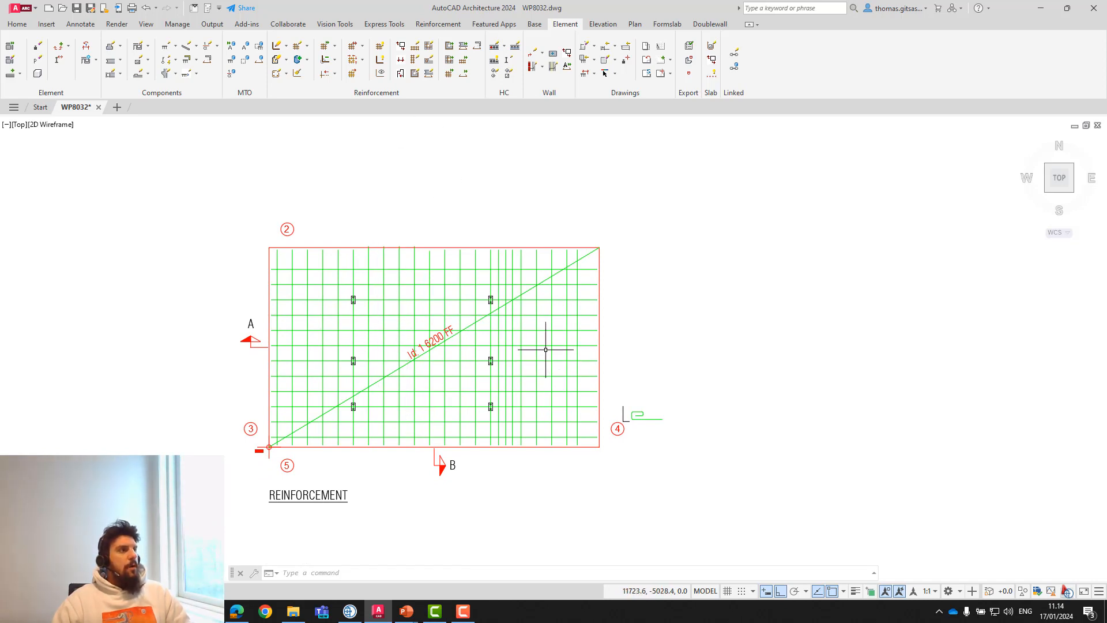
{"action": "left_click", "coordinate": [334, 61]}
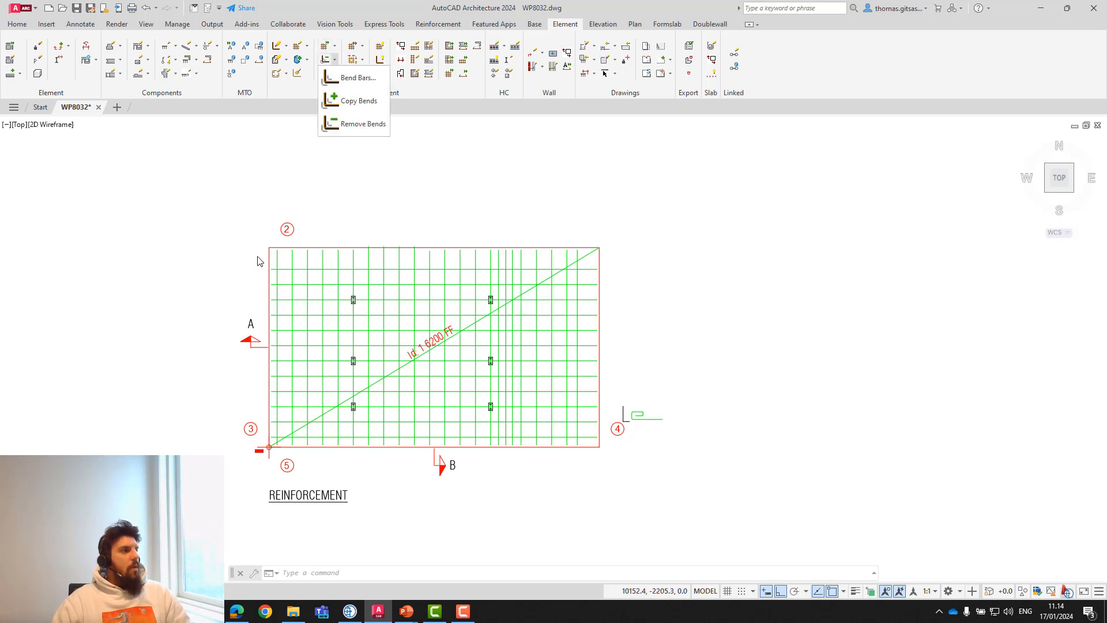
{"action": "left_click", "coordinate": [336, 185]}
{"action": "left_click", "coordinate": [339, 179]}
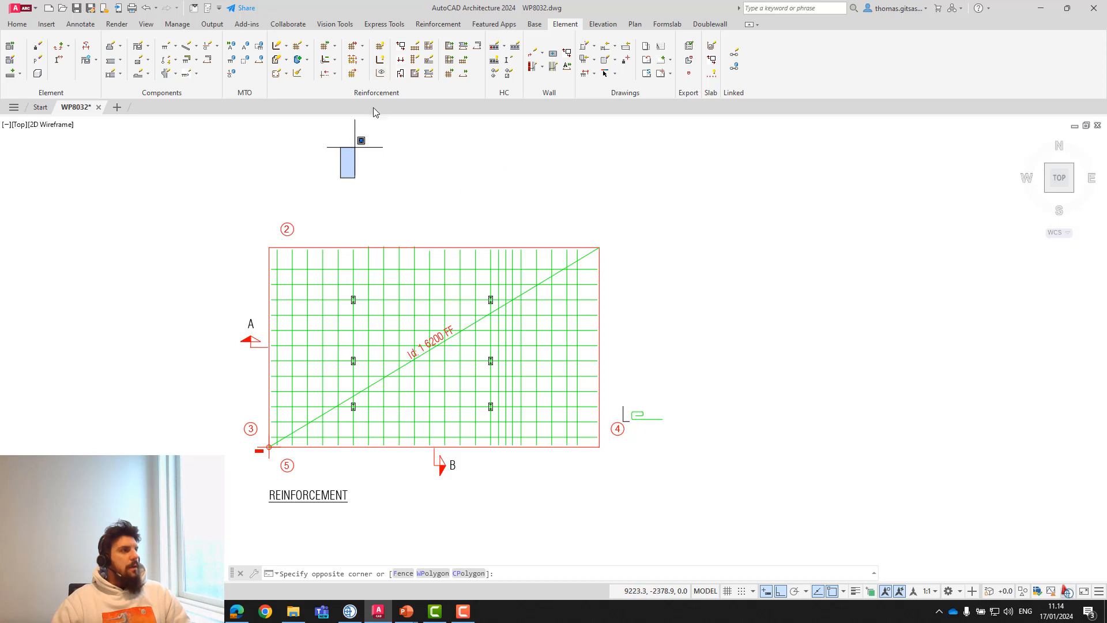
{"action": "left_click", "coordinate": [368, 148]}
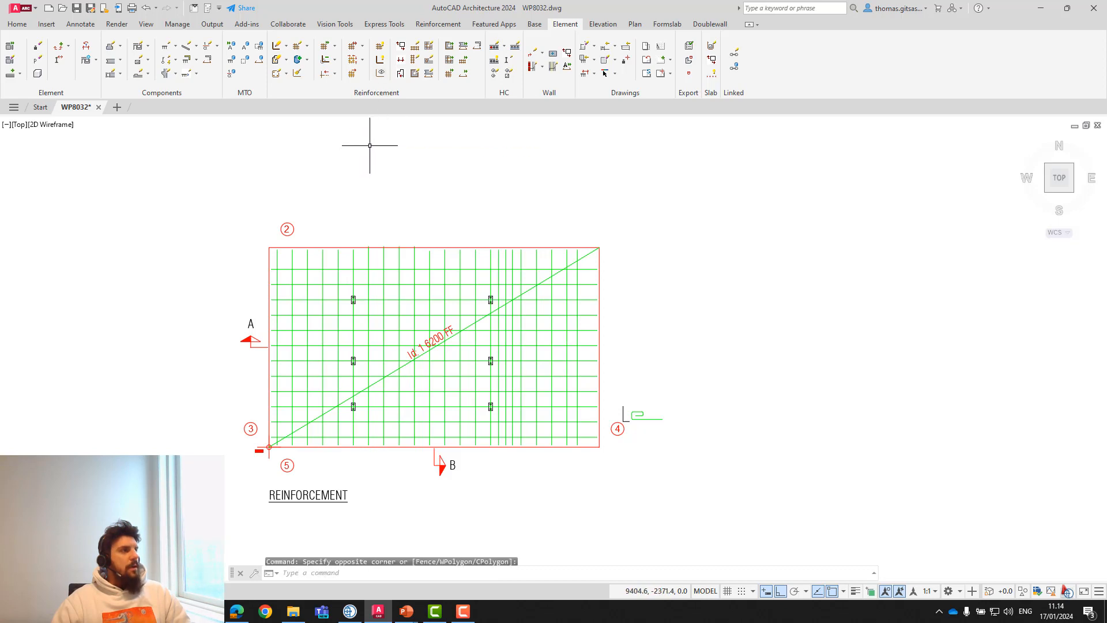
{"action": "left_click", "coordinate": [335, 60]}
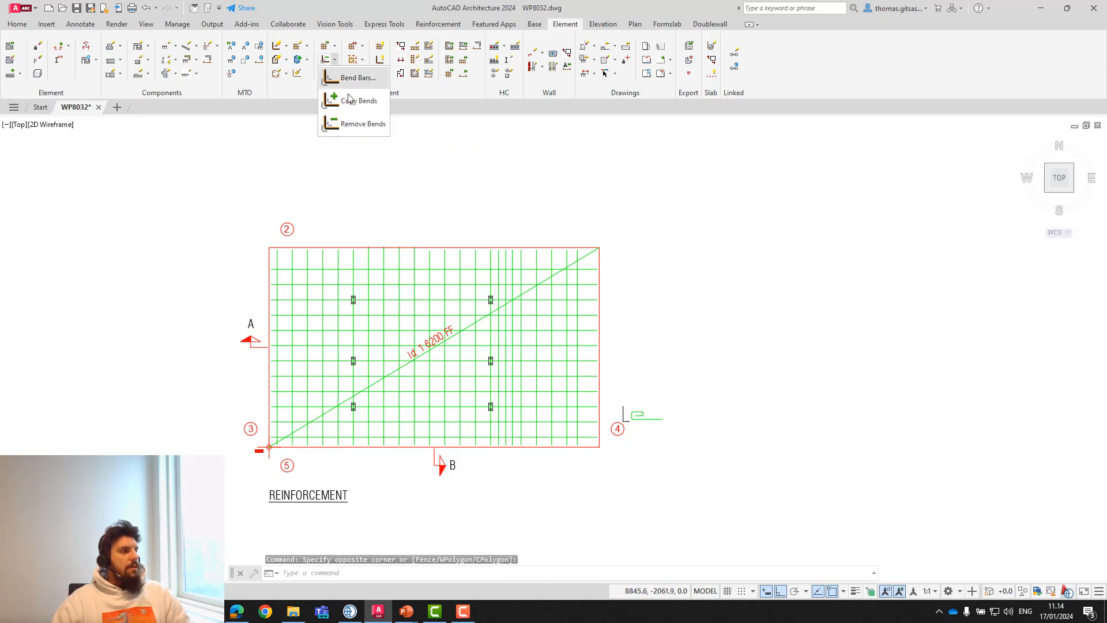
{"action": "left_click", "coordinate": [462, 197]}
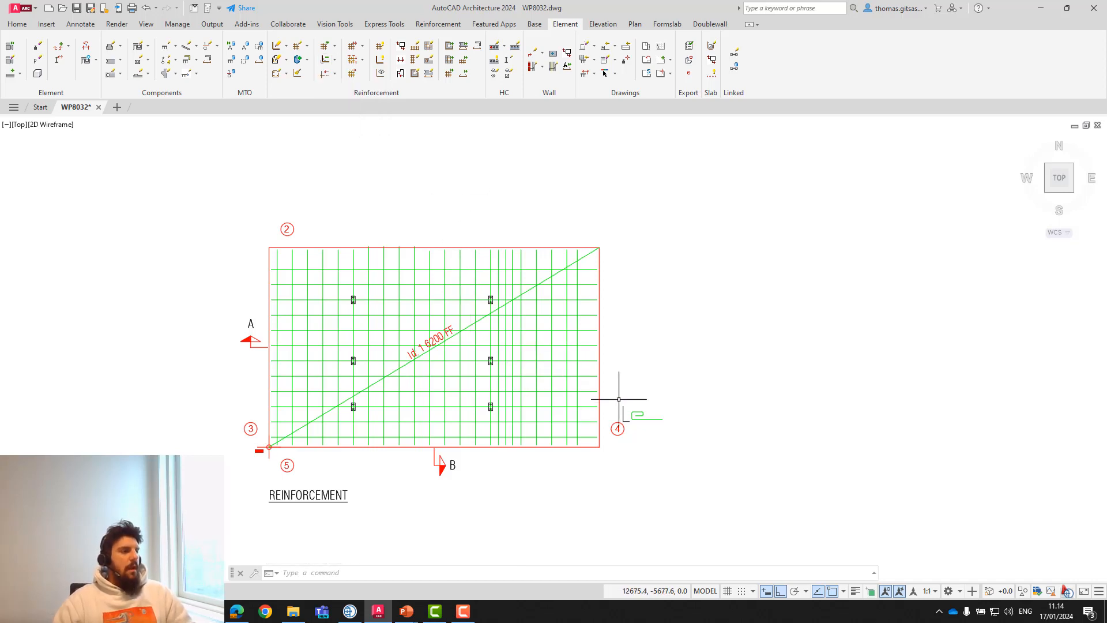
Redefine the reinforcement of wall endcap VD20-802 by selecting the bent bar drawn beside the wall's lower-right corner, and save the endcap.
{"action": "scroll", "coordinate": [637, 411], "scroll_direction": "up", "scroll_amount": 2}
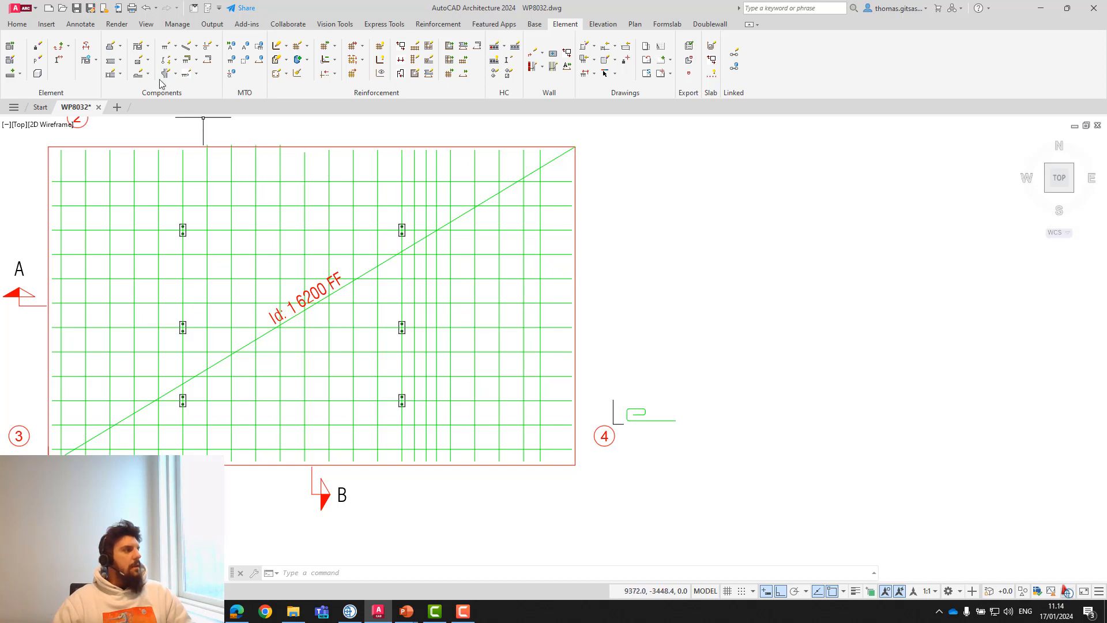
{"action": "left_click", "coordinate": [121, 65]}
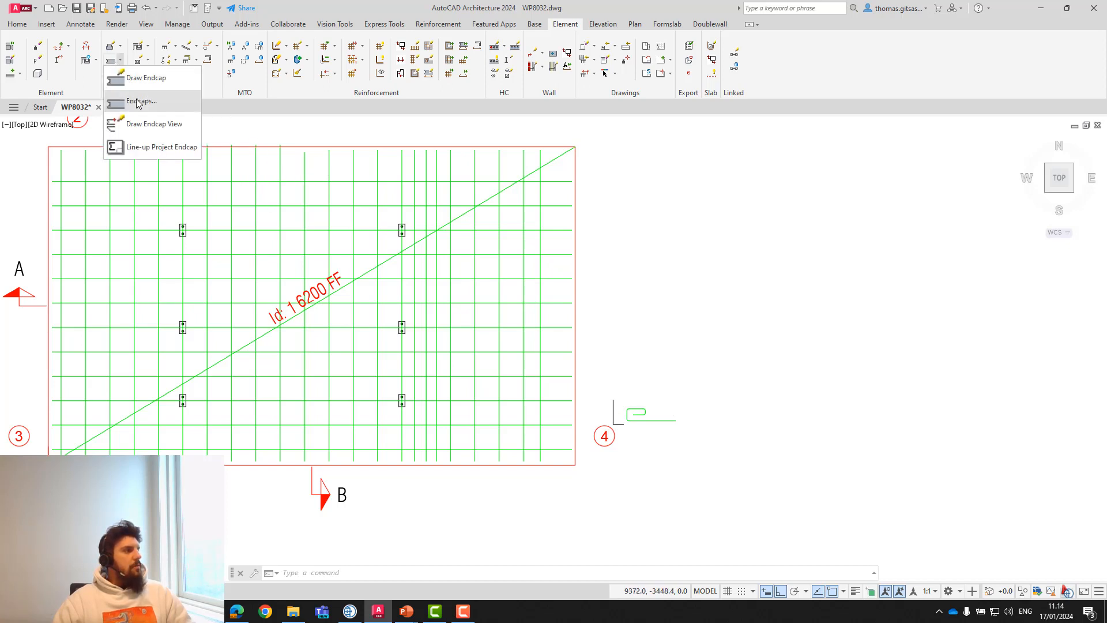
{"action": "left_click", "coordinate": [138, 103]}
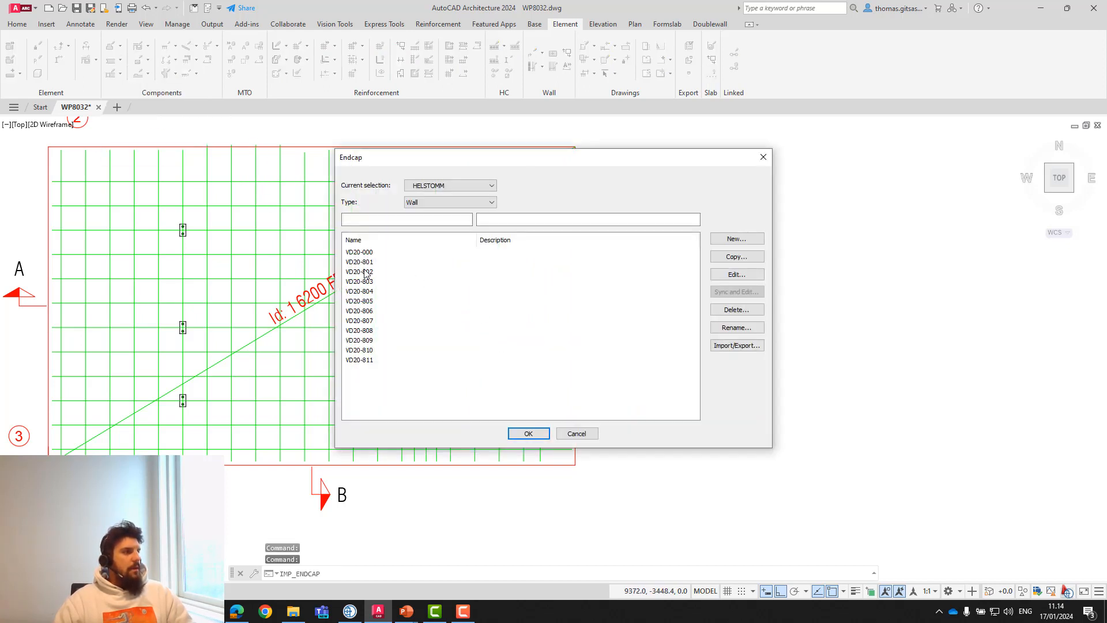
{"action": "double_click", "coordinate": [367, 274]}
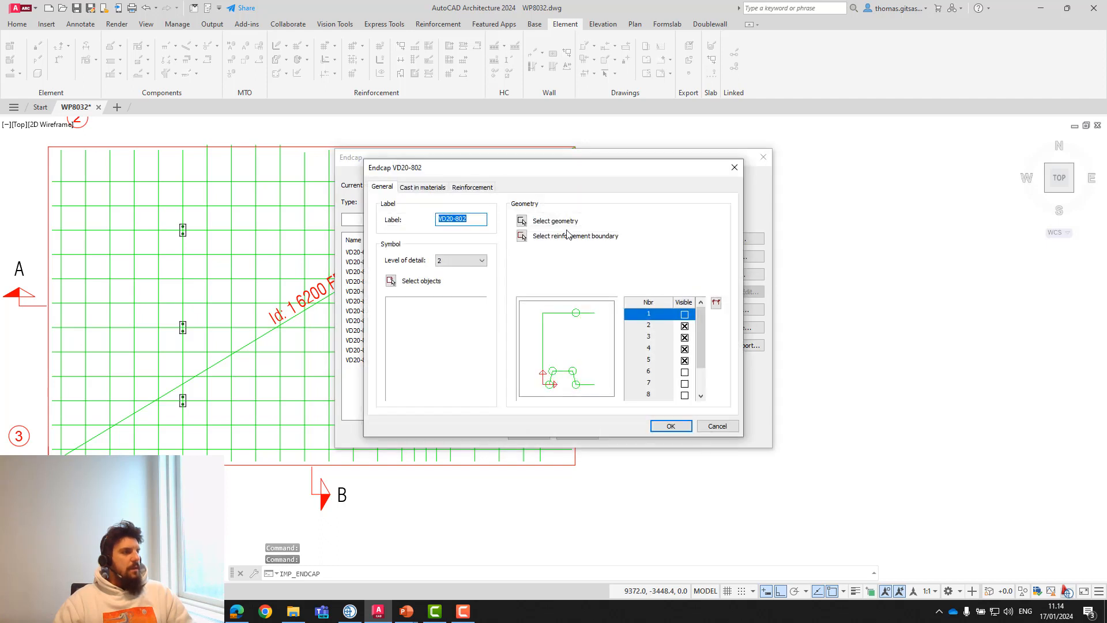
{"action": "left_click", "coordinate": [471, 188]}
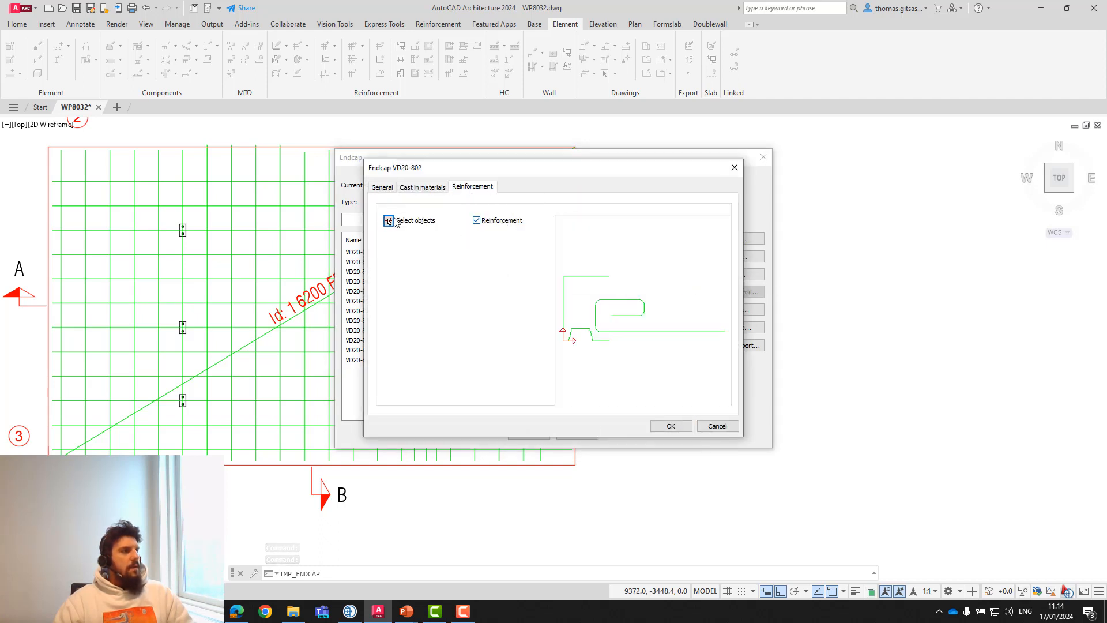
{"action": "left_click", "coordinate": [388, 220]}
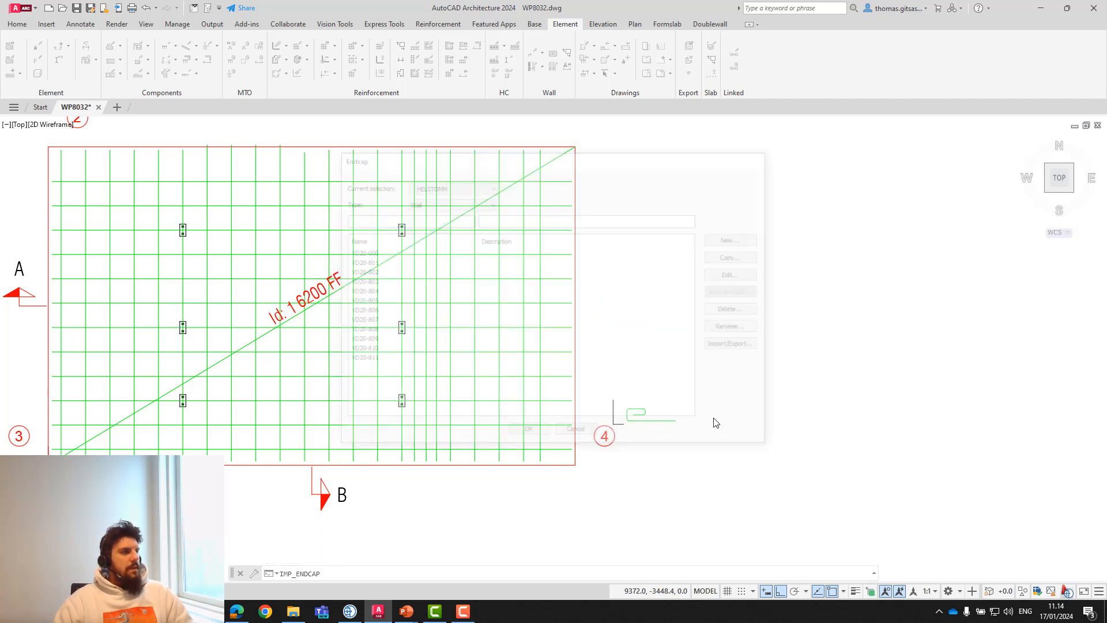
{"action": "left_click", "coordinate": [628, 416]}
{"action": "key", "text": "Return"}
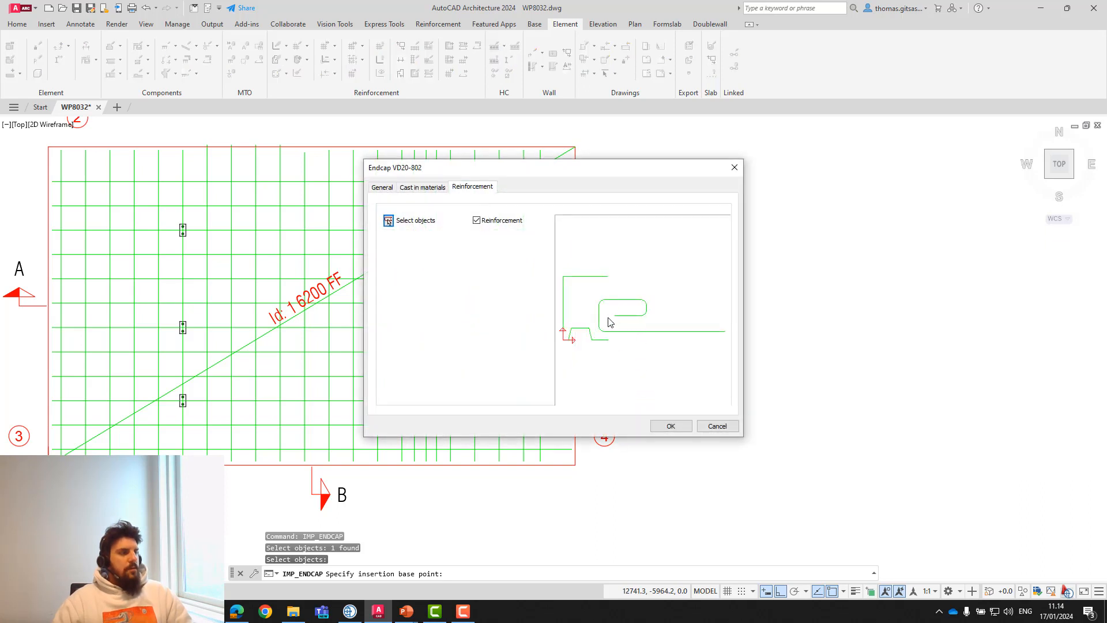
{"action": "left_click", "coordinate": [678, 429]}
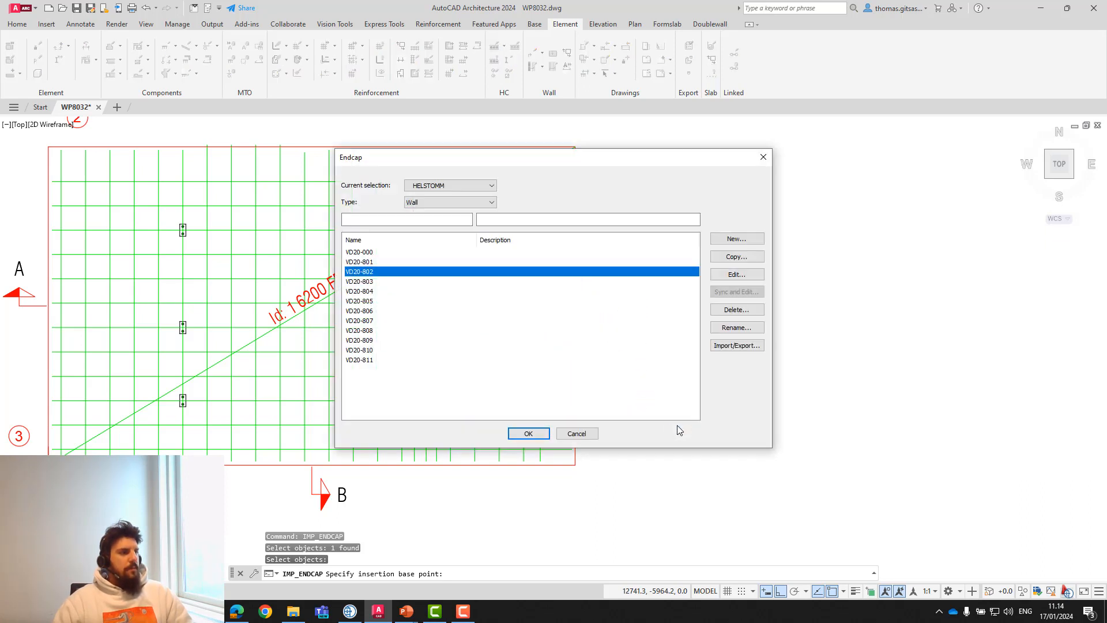
{"action": "left_click", "coordinate": [528, 433]}
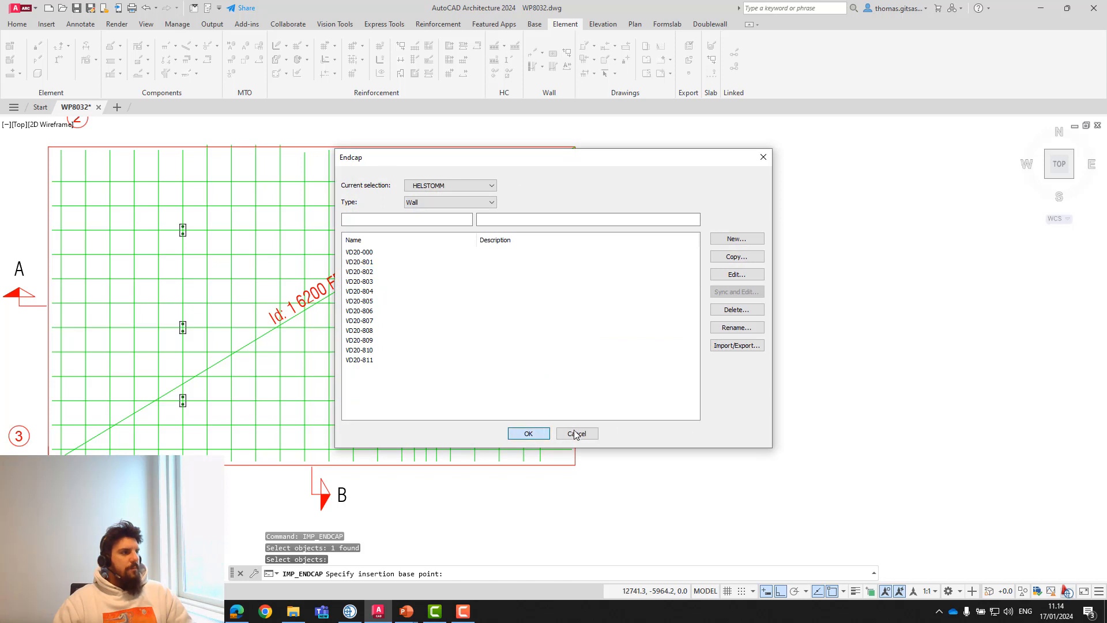
Examine the bent endcap bar's general and representation settings, including shape code, measurements and bended mesh type.
{"action": "scroll", "coordinate": [617, 408], "scroll_direction": "up", "scroll_amount": 4}
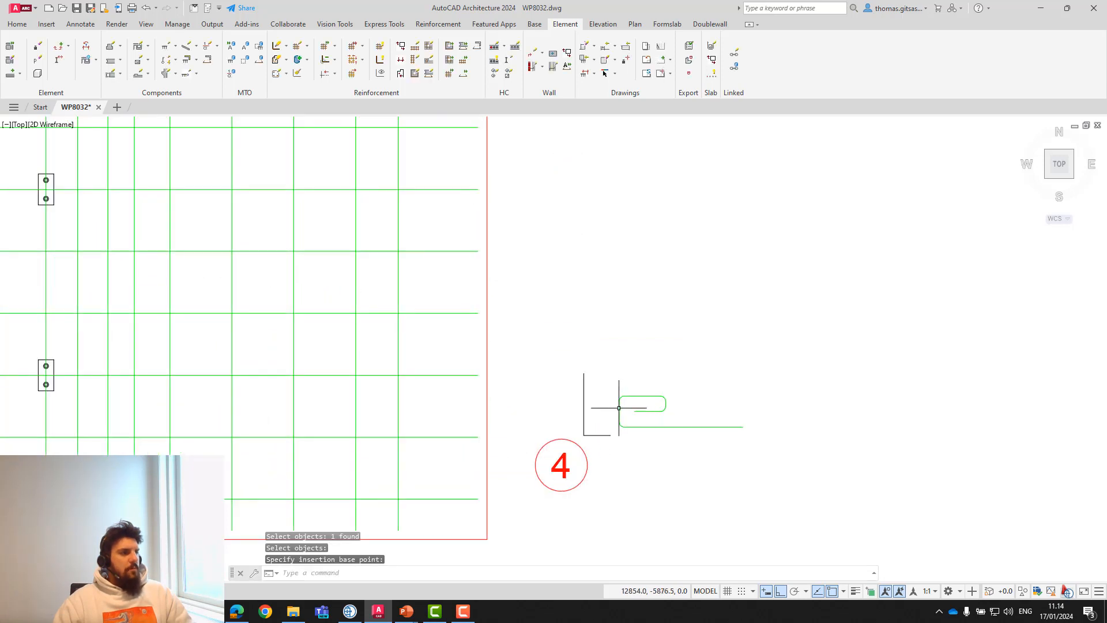
{"action": "left_click", "coordinate": [618, 408]}
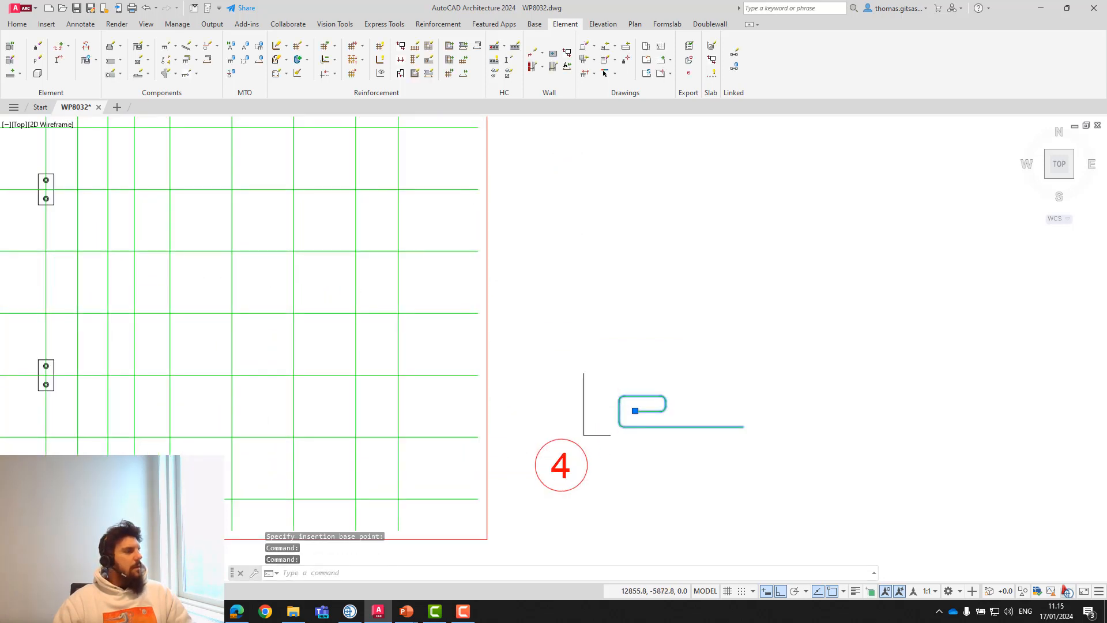
{"action": "double_click", "coordinate": [619, 408]}
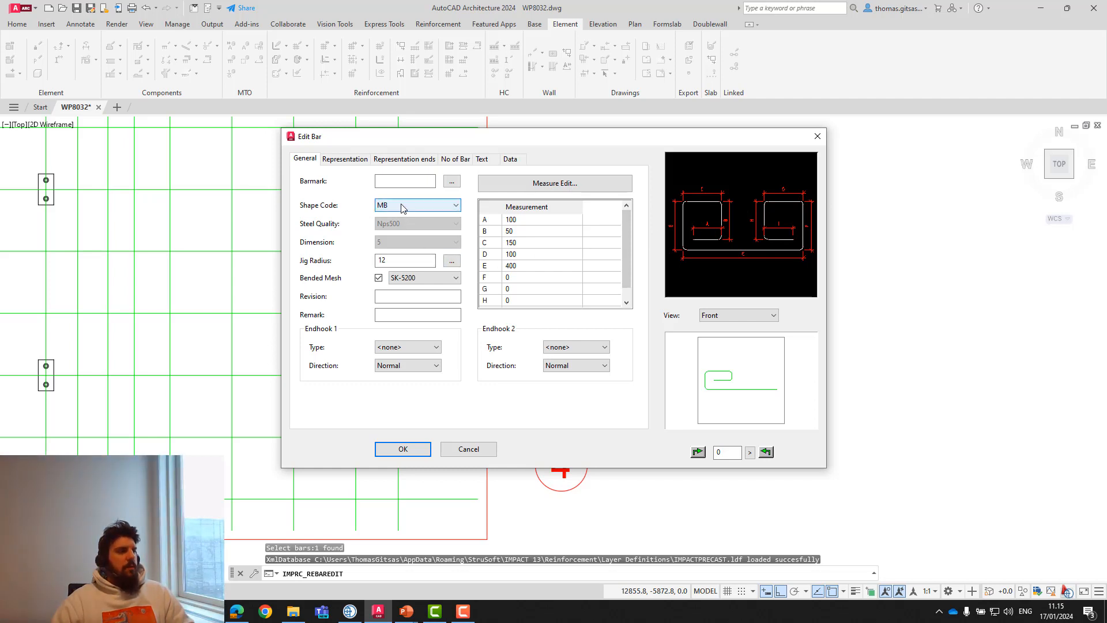
{"action": "left_click", "coordinate": [364, 165]}
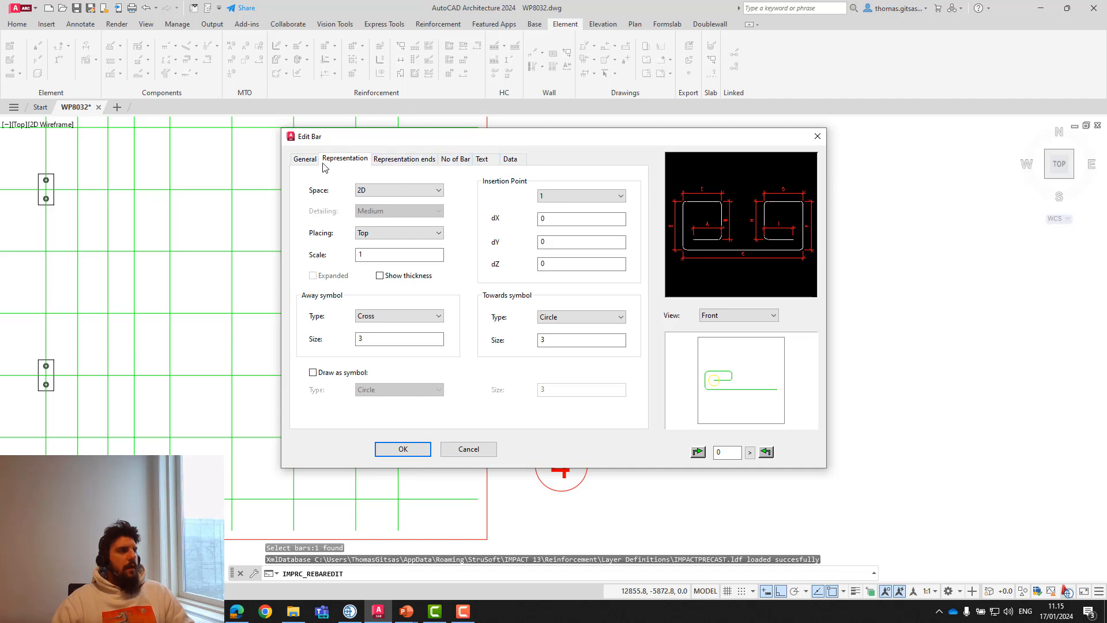
{"action": "left_click", "coordinate": [306, 159]}
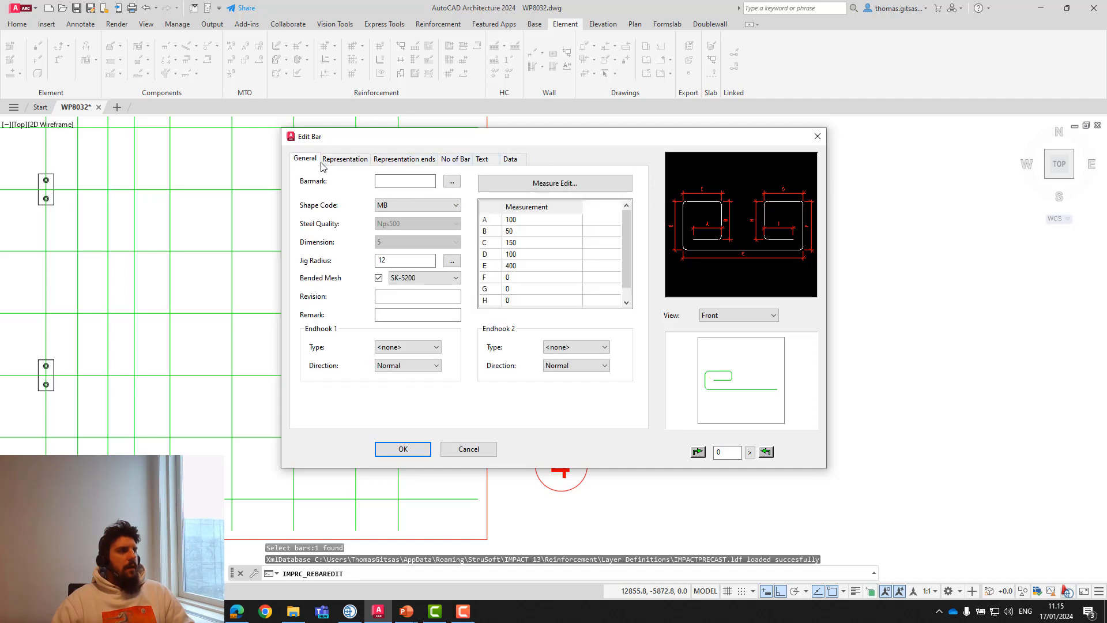
{"action": "left_click", "coordinate": [424, 451]}
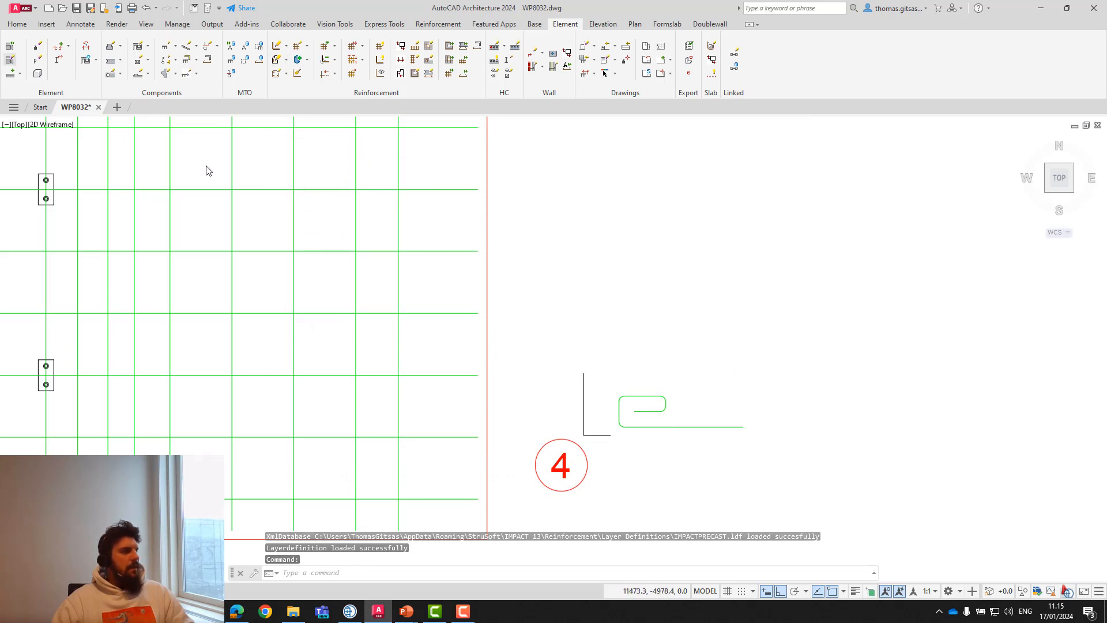
Assign endcap VD20-802 to the wall's left outer edge, redrawing the element and reinforcement views and updating lifts and bracings.
{"action": "left_click", "coordinate": [377, 165]}
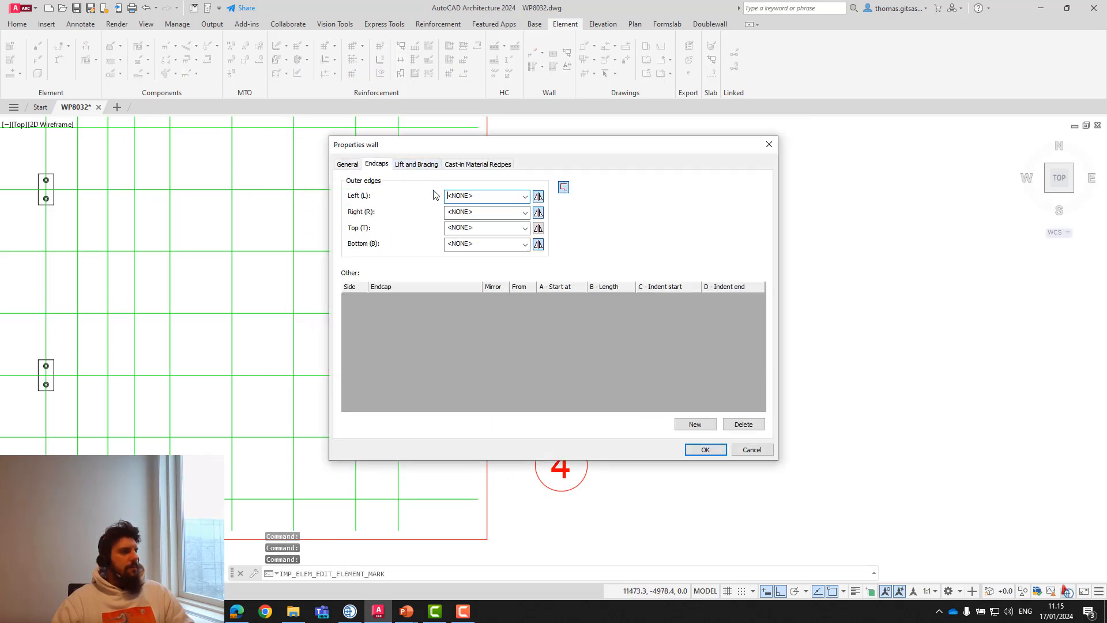
{"action": "left_click", "coordinate": [525, 197]}
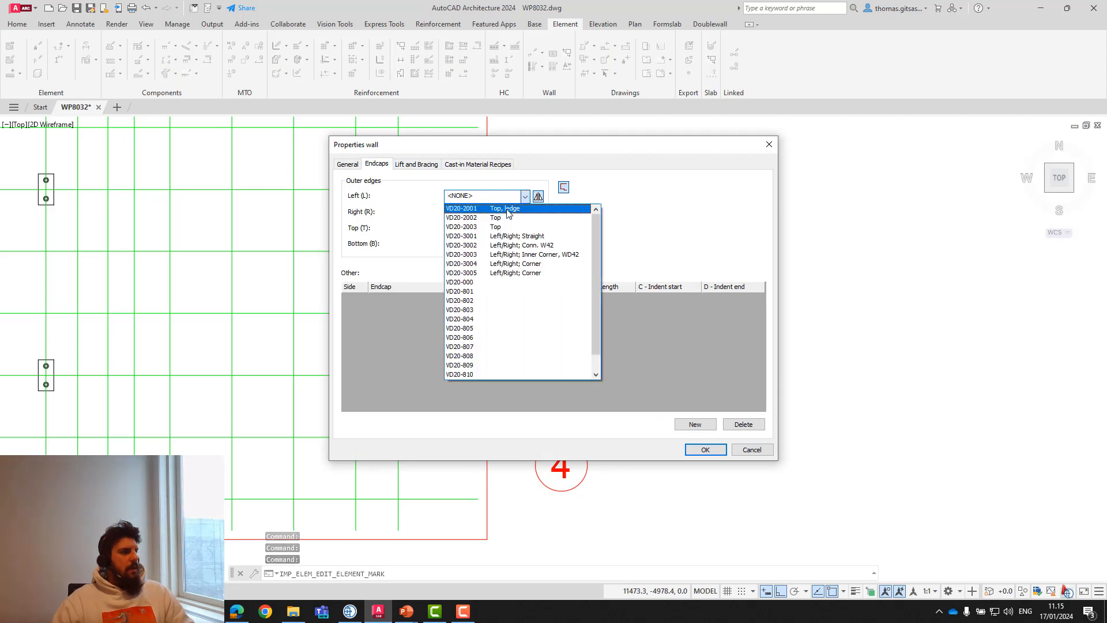
{"action": "left_click", "coordinate": [493, 300]}
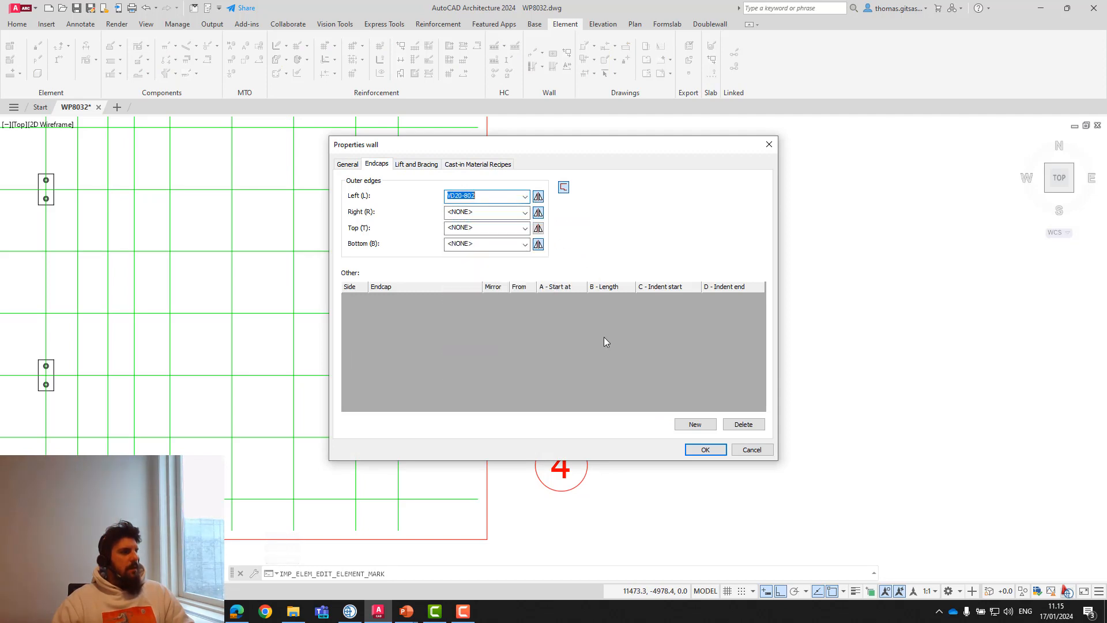
{"action": "left_click", "coordinate": [718, 450]}
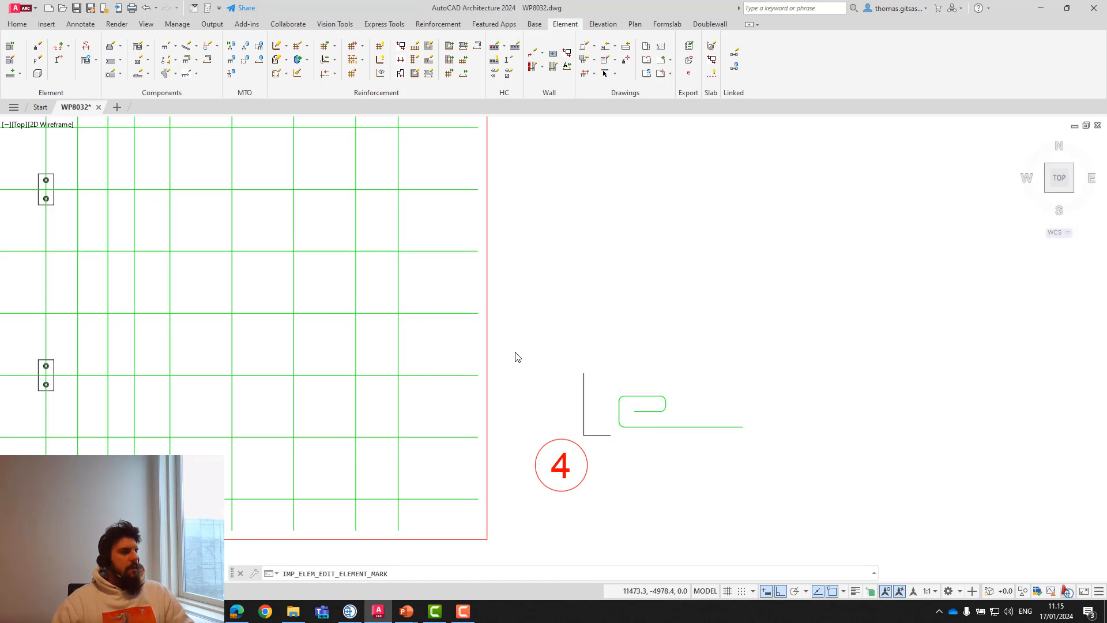
{"action": "scroll", "coordinate": [536, 366], "scroll_direction": "down", "scroll_amount": 1}
{"action": "left_click", "coordinate": [541, 376]}
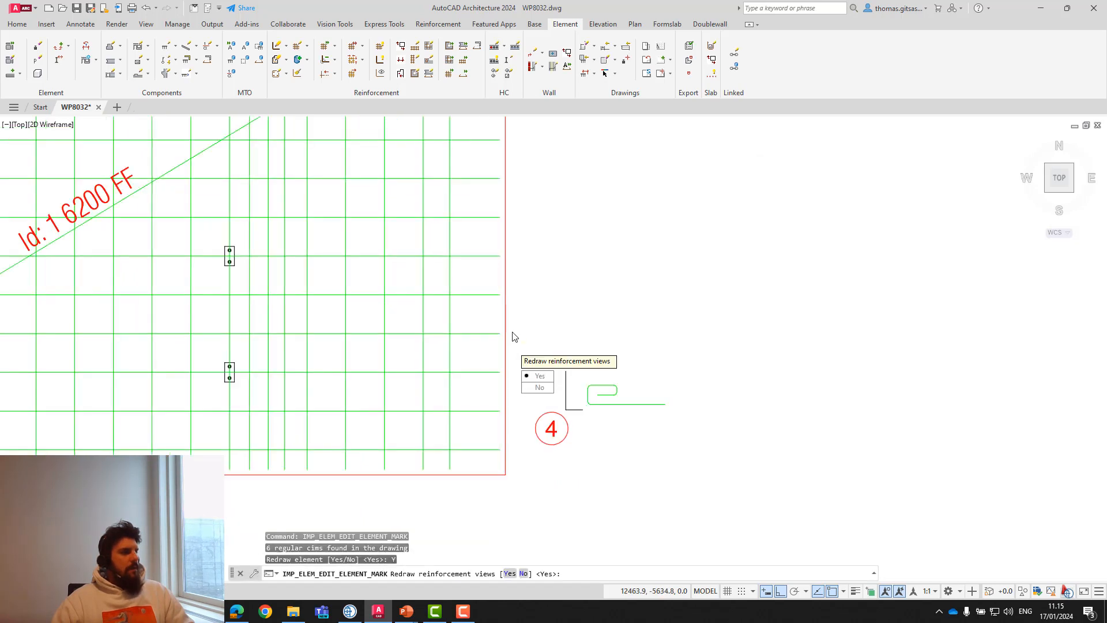
{"action": "left_click", "coordinate": [536, 375]}
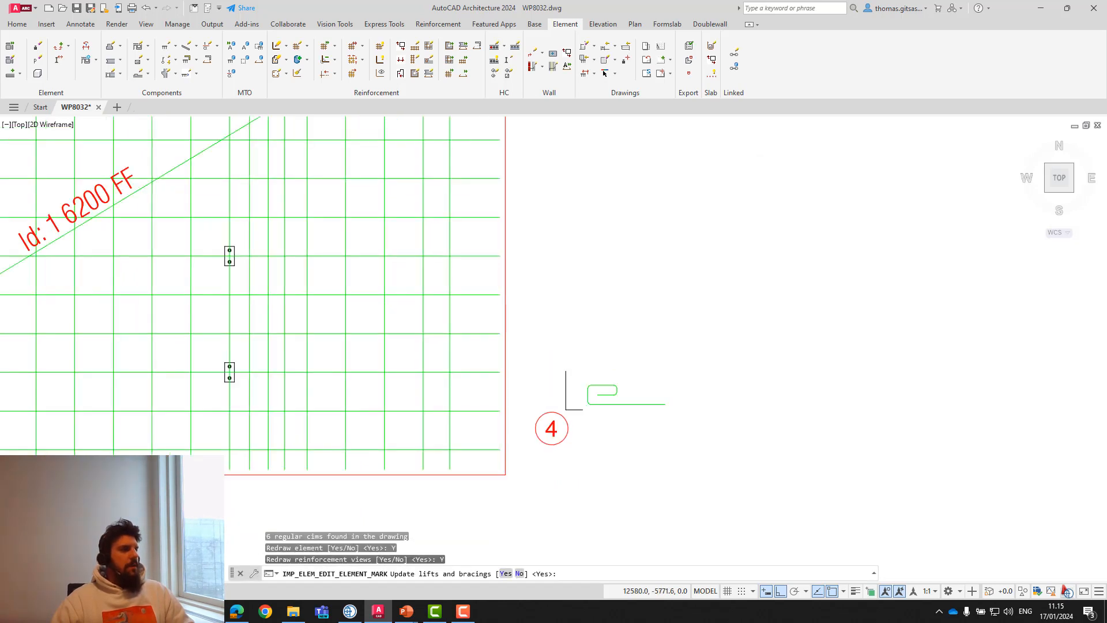
{"action": "key", "text": "Return"}
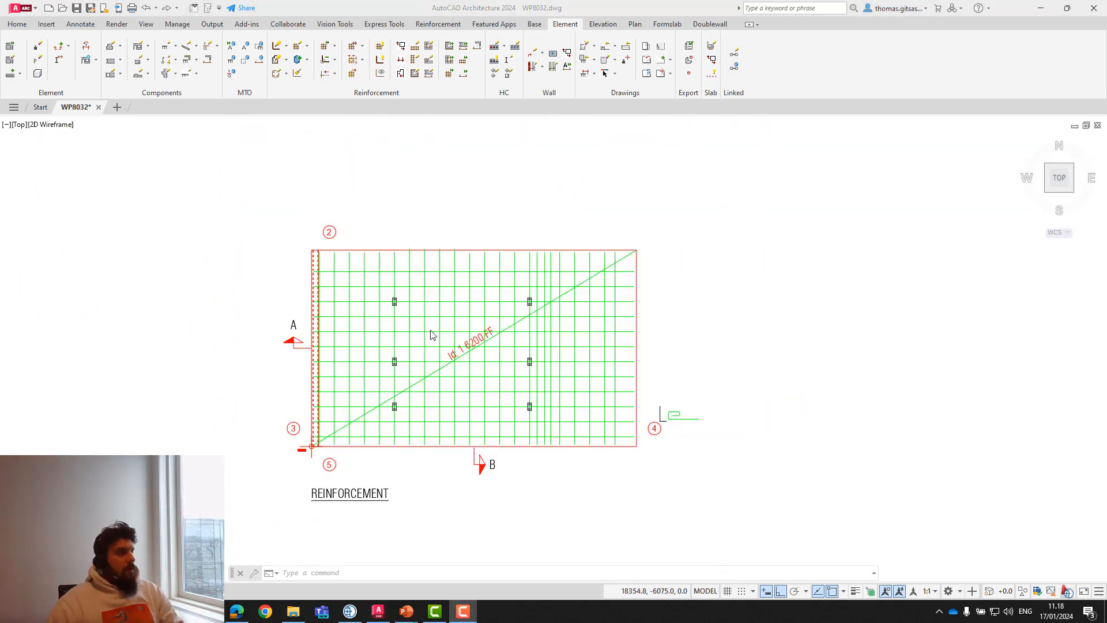
Regenerate the wall's bar mesh with the existing 6200 back-side settings and examine the bent bar ends along the left edge in 3D.
{"action": "left_click", "coordinate": [336, 52]}
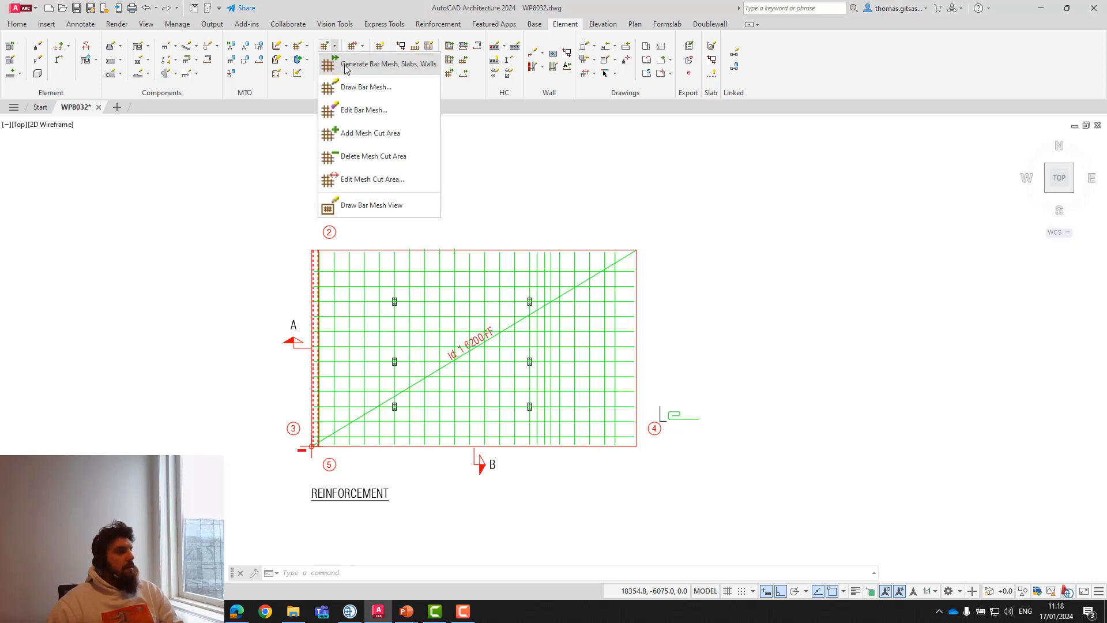
{"action": "left_click", "coordinate": [346, 67]}
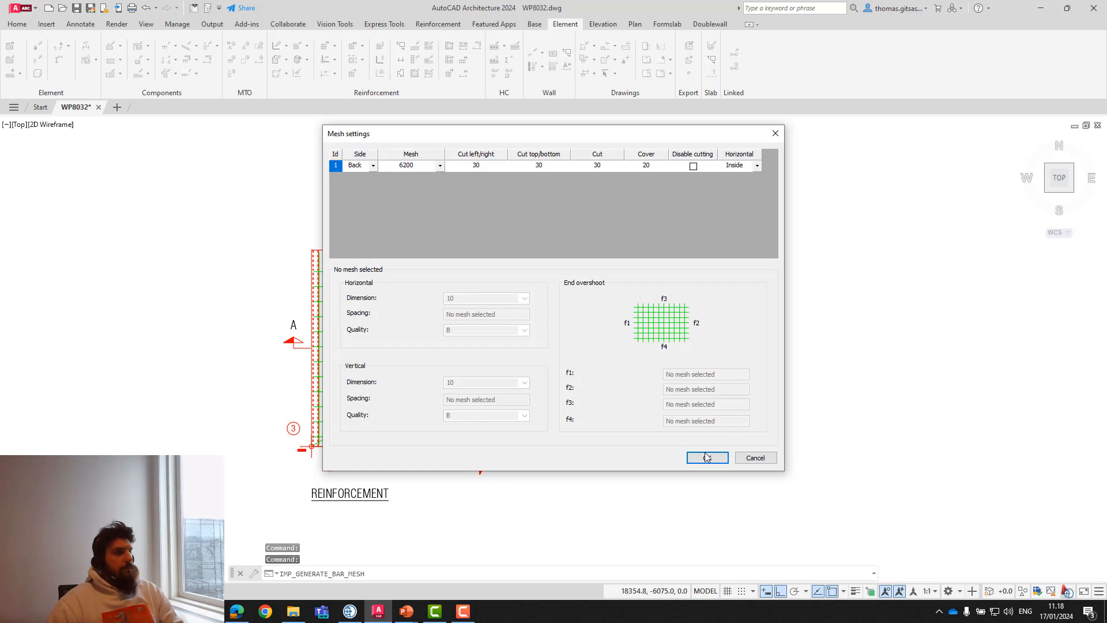
{"action": "left_click", "coordinate": [707, 458]}
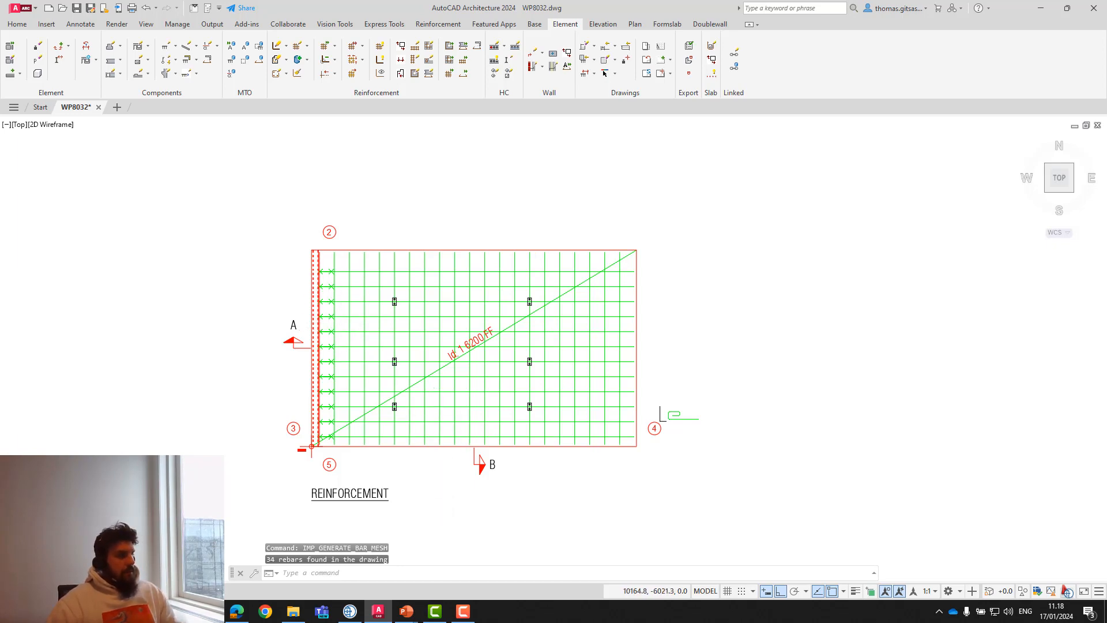
{"action": "middle_click_drag", "start_coordinate": [657, 456], "coordinate": [661, 311], "text": "shift"}
{"action": "scroll", "coordinate": [405, 267], "scroll_direction": "up", "scroll_amount": 4}
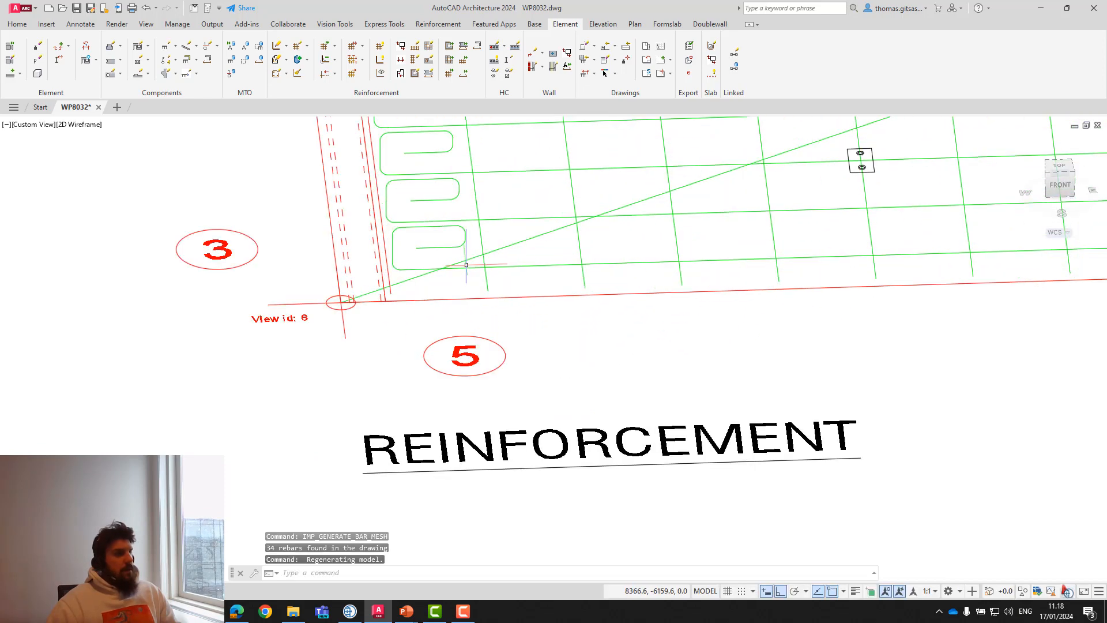
{"action": "middle_click_drag", "start_coordinate": [464, 274], "coordinate": [411, 330]}
{"action": "scroll", "coordinate": [453, 285], "scroll_direction": "down", "scroll_amount": 1}
{"action": "scroll", "coordinate": [411, 331], "scroll_direction": "down", "scroll_amount": 4}
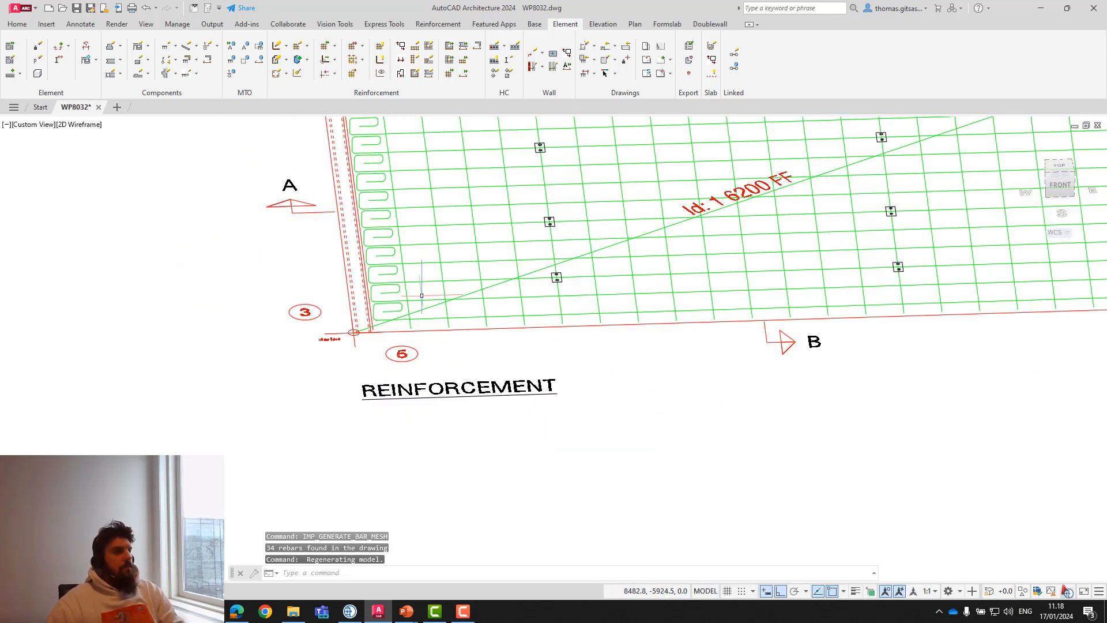
{"action": "scroll", "coordinate": [369, 305], "scroll_direction": "up", "scroll_amount": 3}
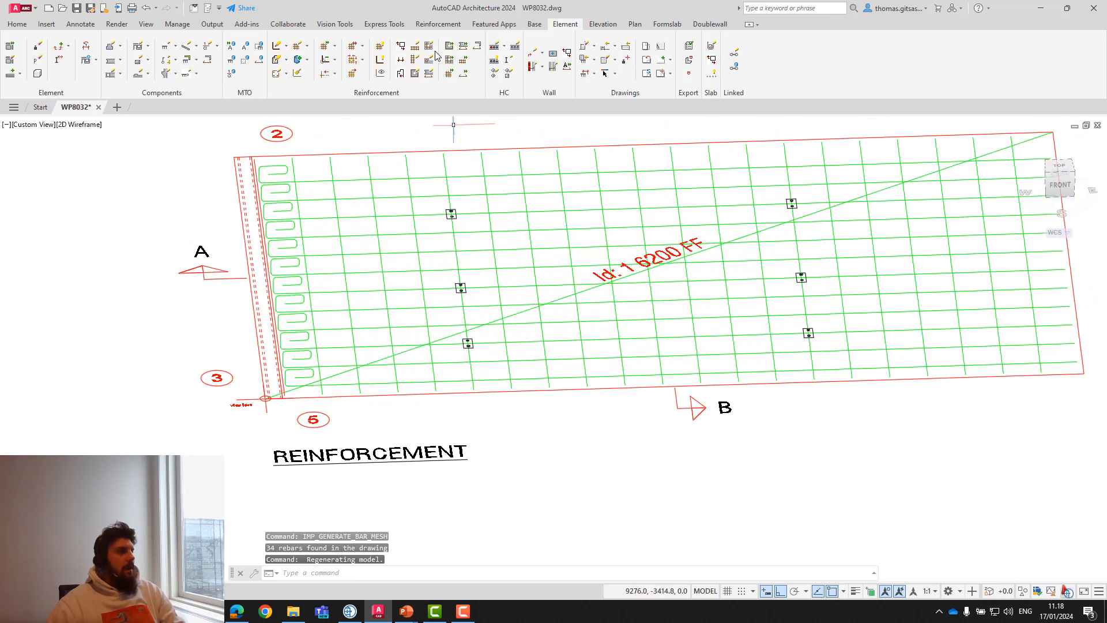
Copy the left-end bend of the sixth horizontal bar from the top to the right ends of the three bars directly above it.
{"action": "left_click", "coordinate": [338, 64]}
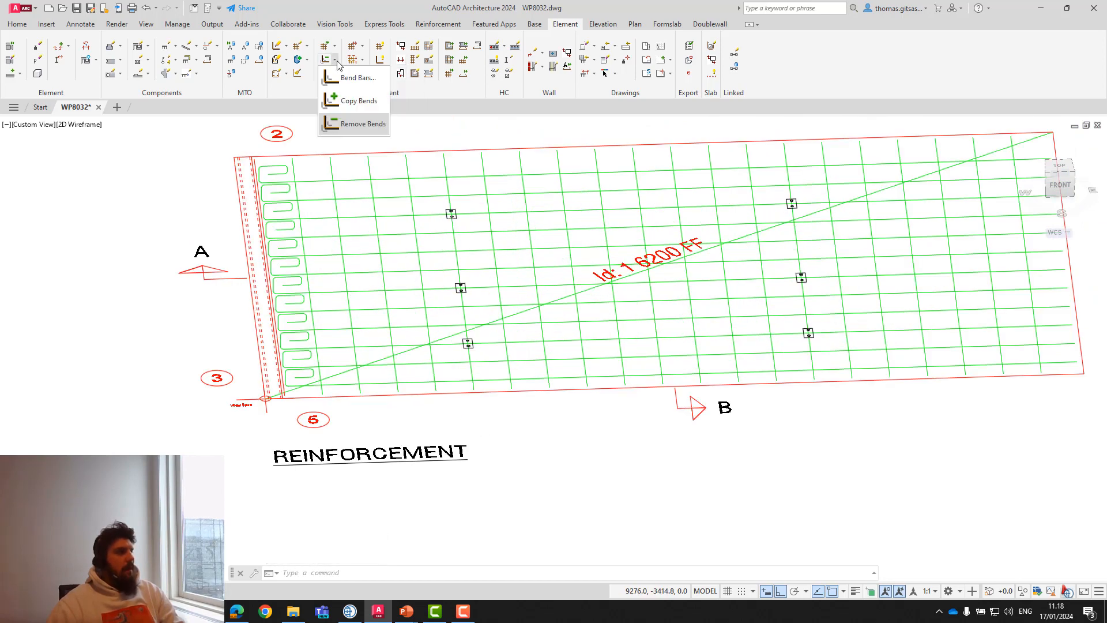
{"action": "left_click", "coordinate": [355, 101]}
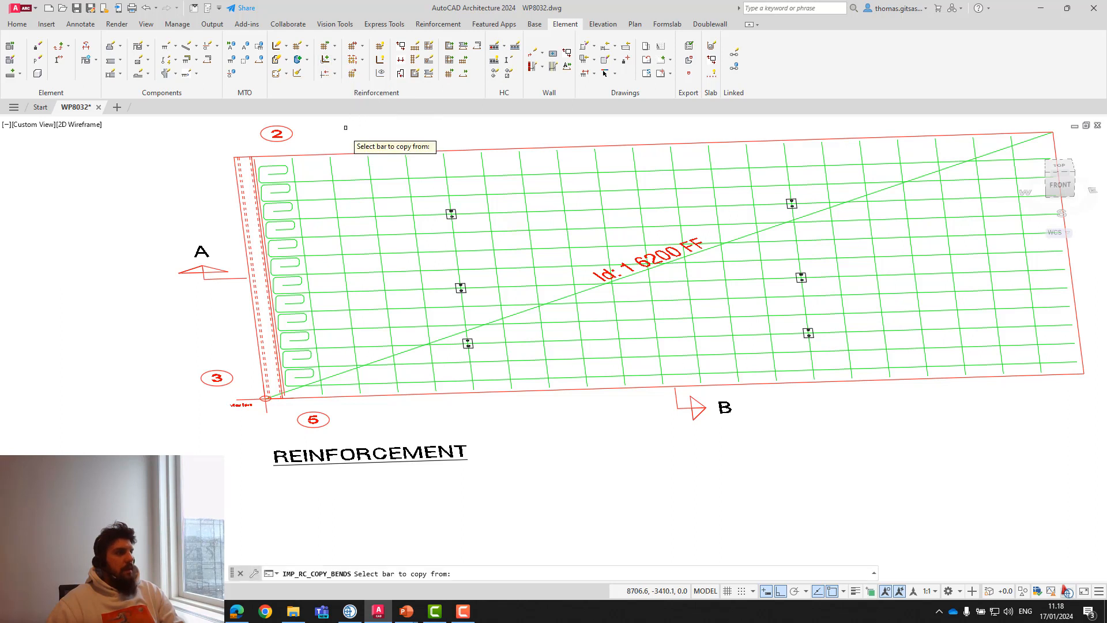
{"action": "left_click", "coordinate": [324, 271]}
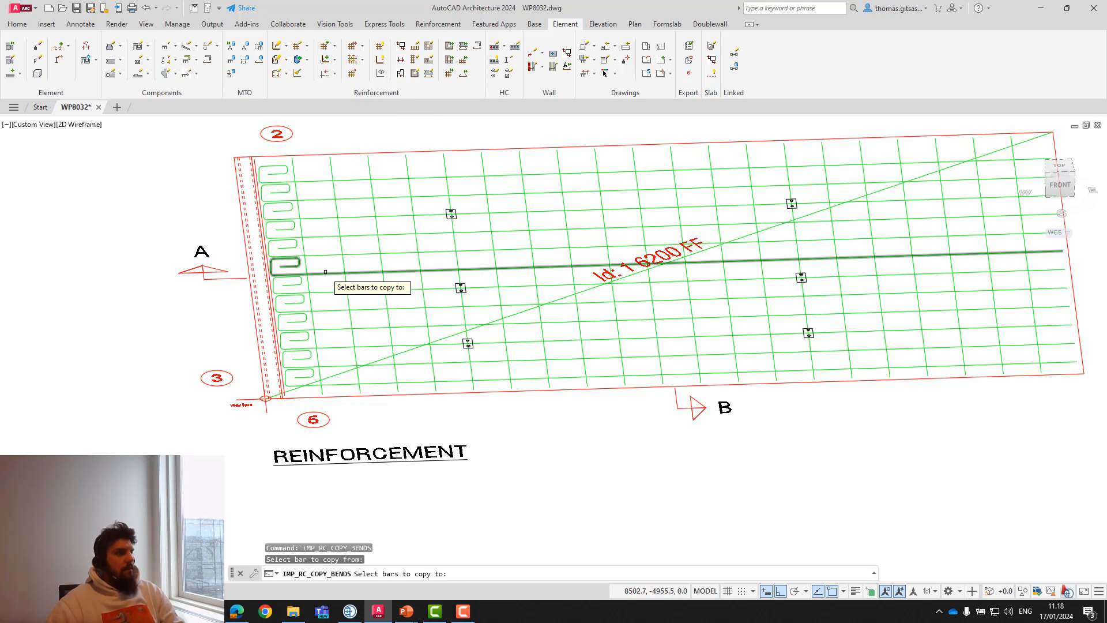
{"action": "left_click", "coordinate": [338, 250]}
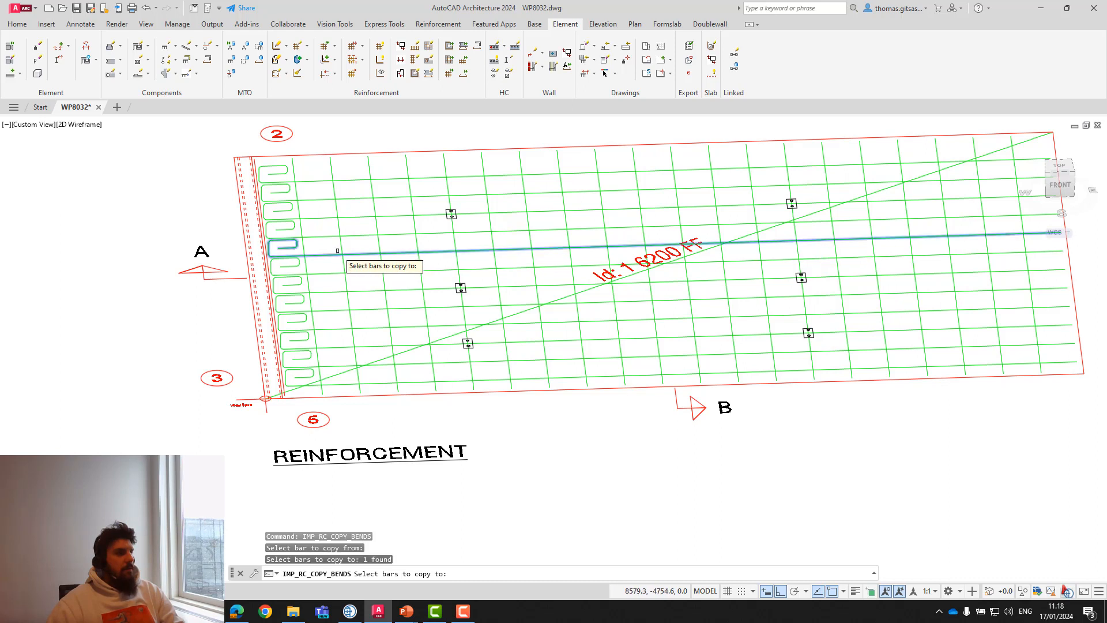
{"action": "left_click", "coordinate": [333, 234]}
{"action": "left_click", "coordinate": [328, 218]}
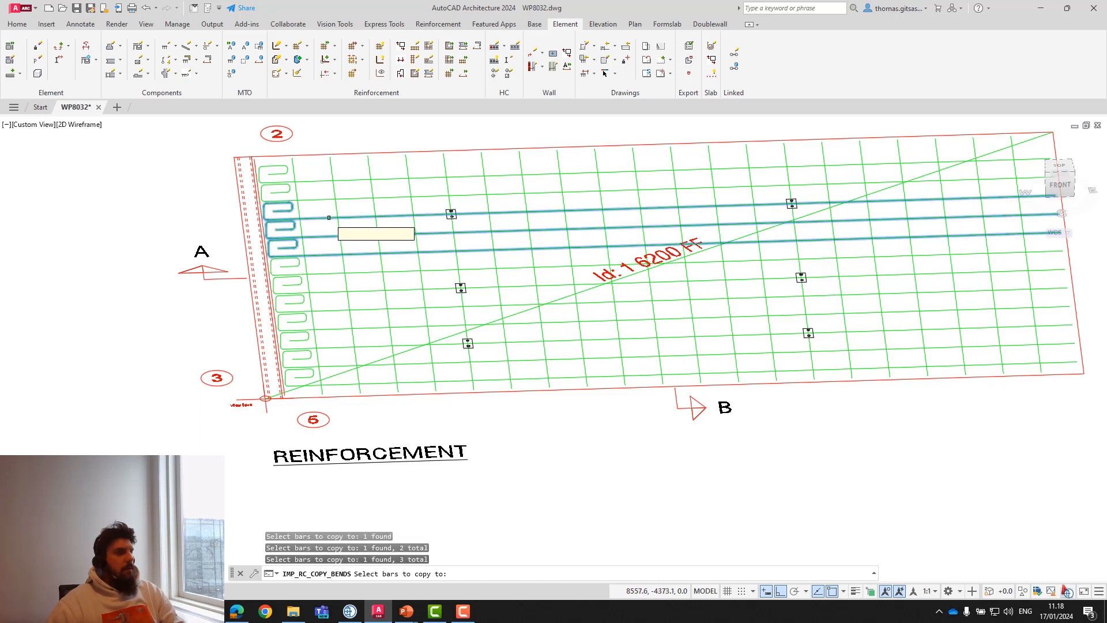
{"action": "key", "text": "Return"}
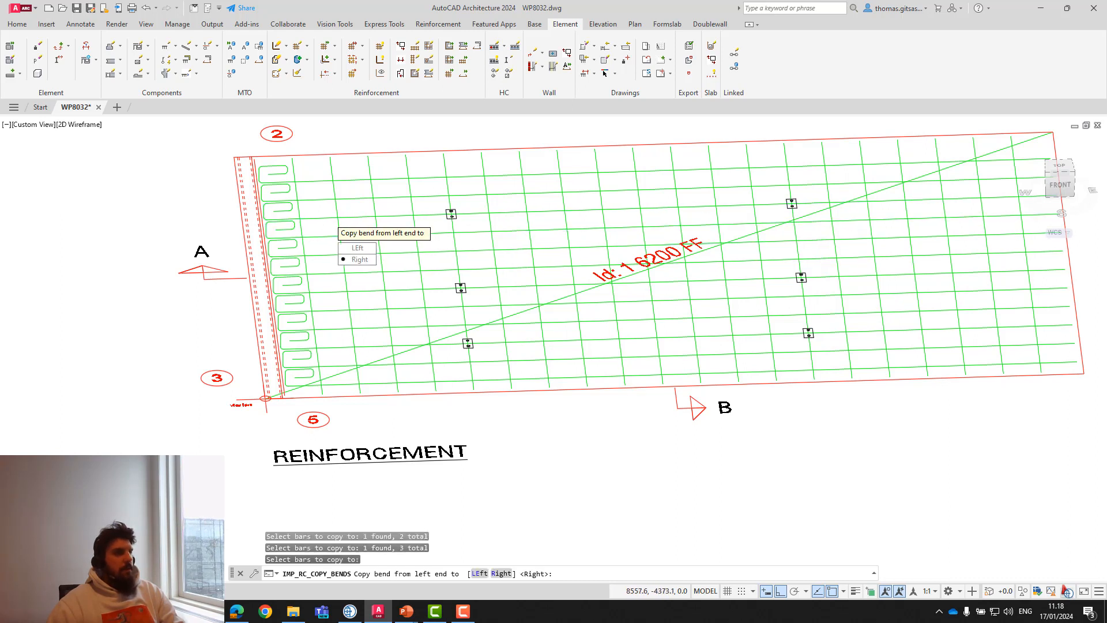
{"action": "left_click", "coordinate": [357, 260]}
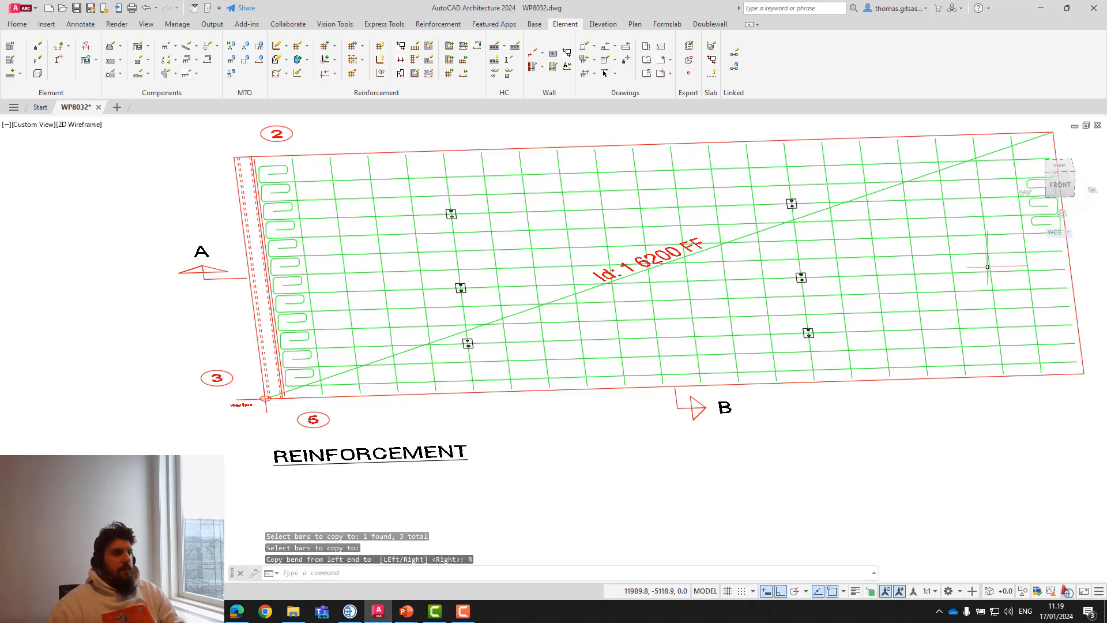
Copy the bends at both ends of the fourth horizontal bar from the top to all horizontal bars of the mesh.
{"action": "middle_click_drag", "start_coordinate": [988, 264], "coordinate": [877, 260]}
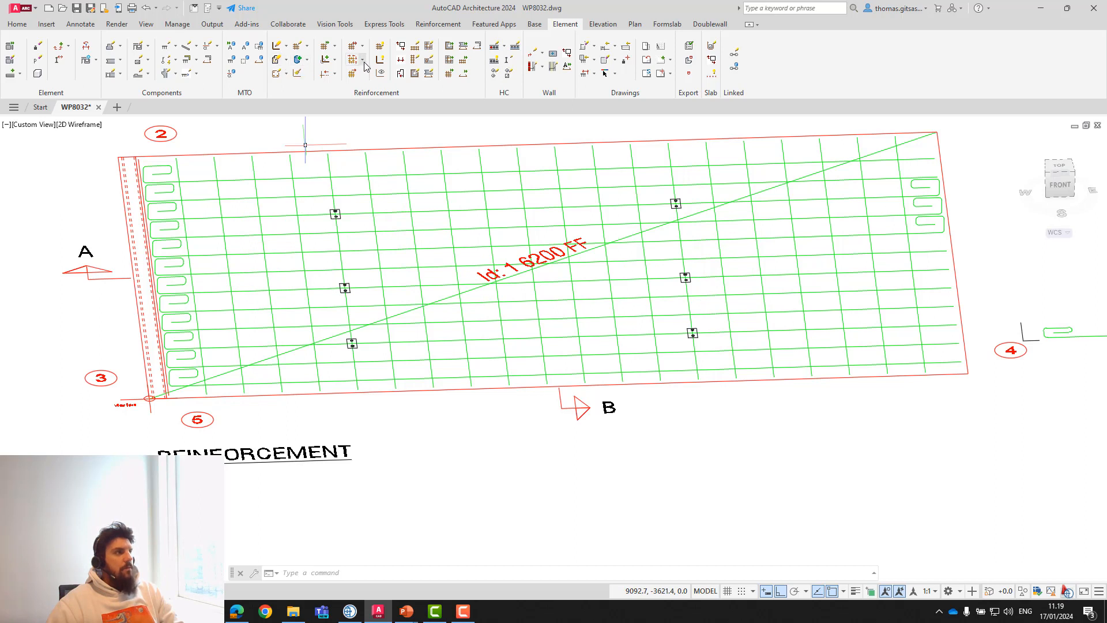
{"action": "left_click", "coordinate": [337, 62]}
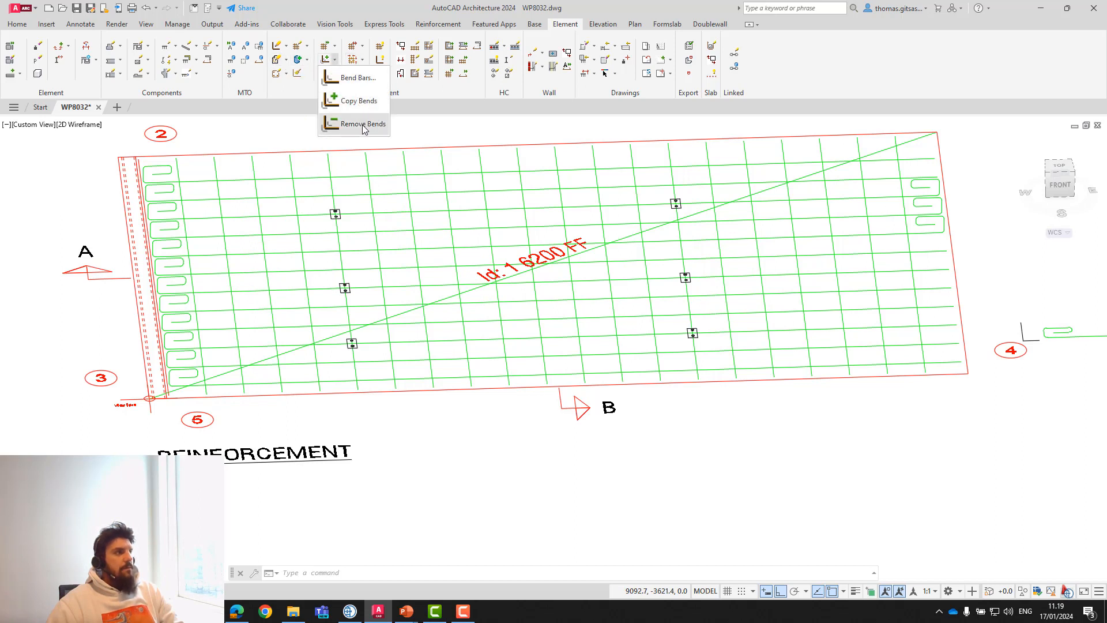
{"action": "left_click", "coordinate": [368, 102]}
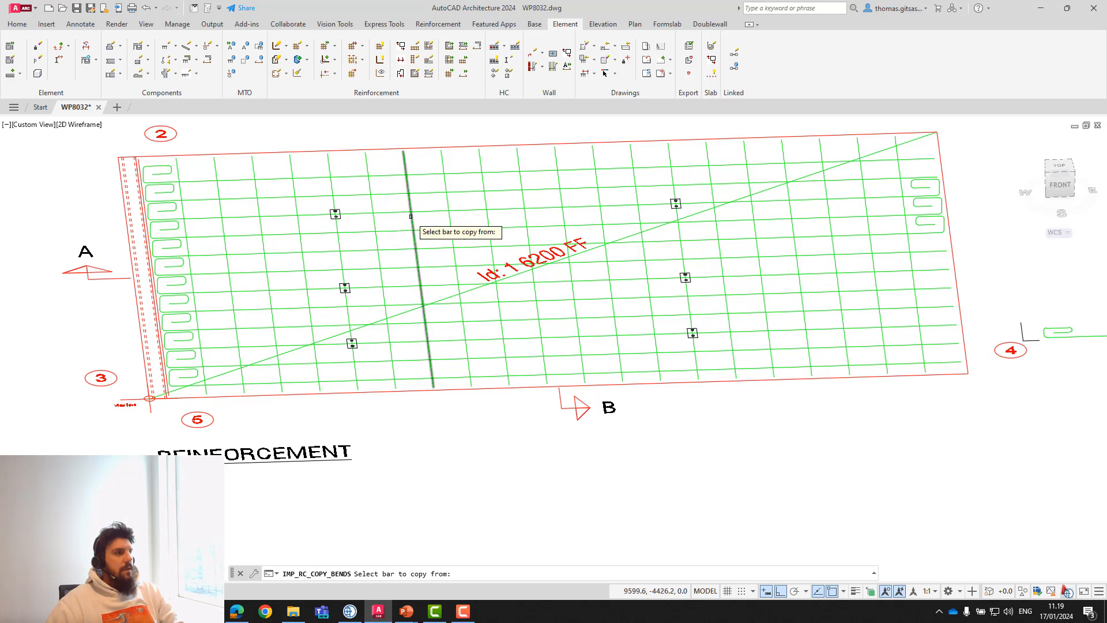
{"action": "left_click", "coordinate": [423, 229]}
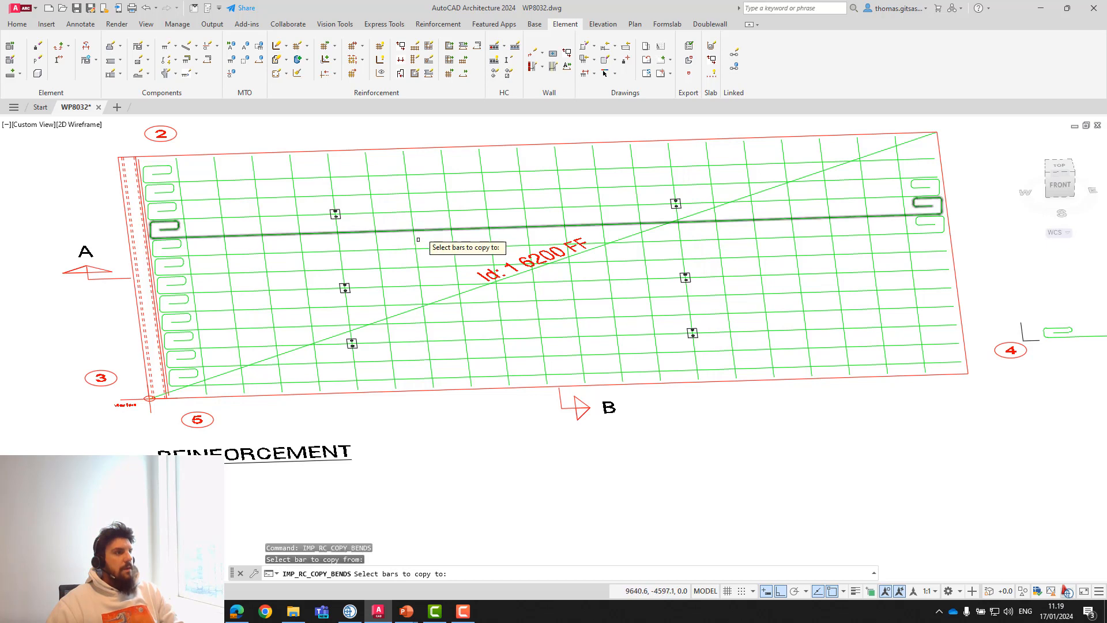
{"action": "left_click", "coordinate": [456, 385]}
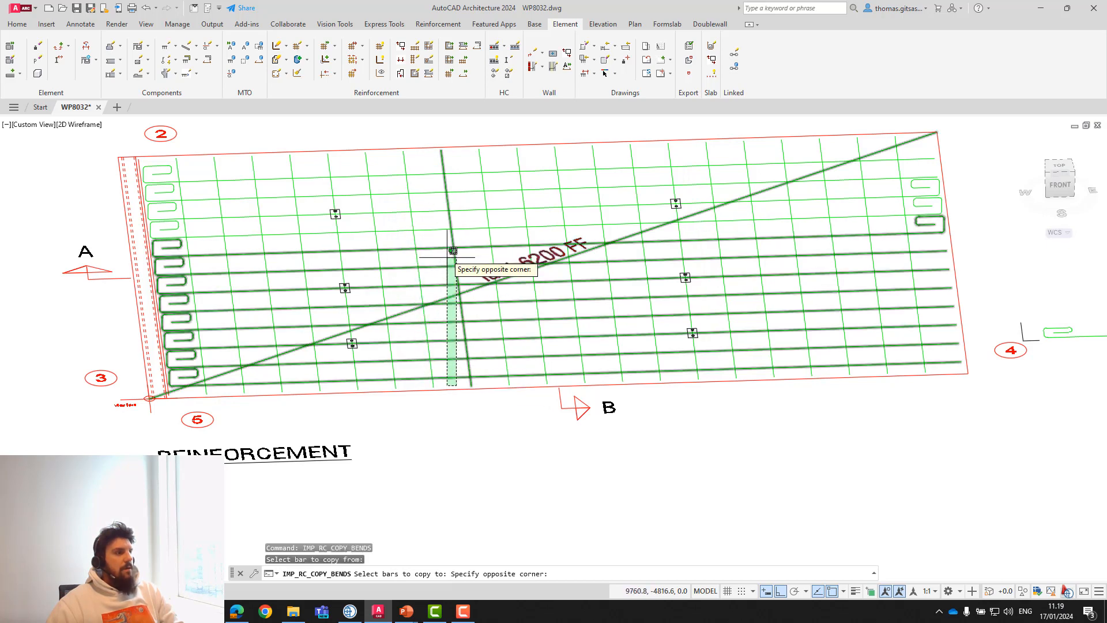
{"action": "left_click", "coordinate": [454, 304]}
{"action": "left_click", "coordinate": [436, 289]}
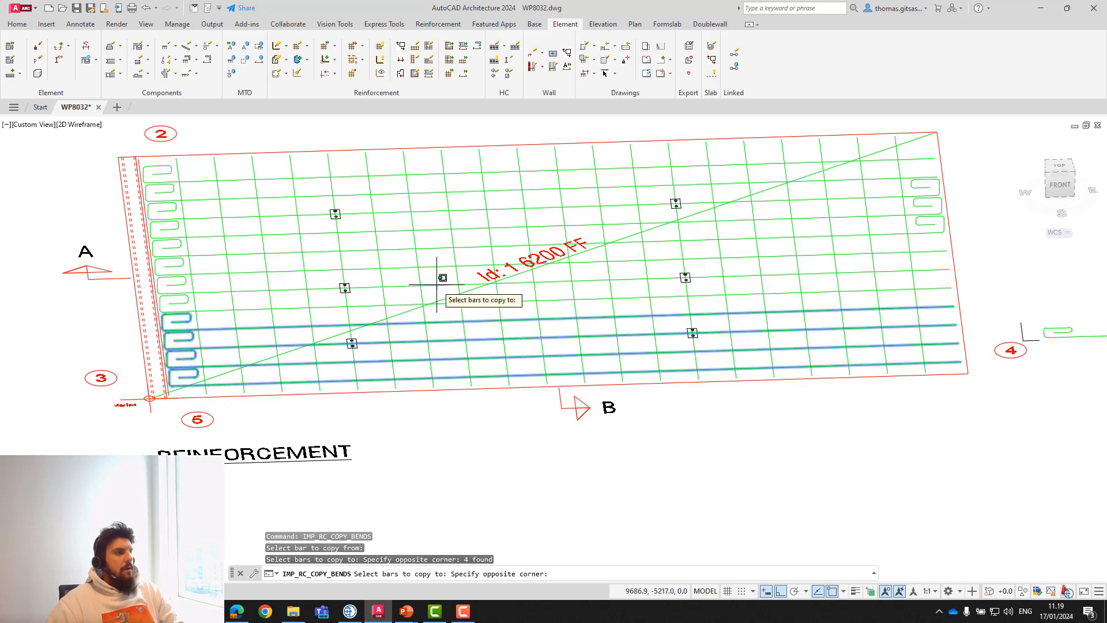
{"action": "left_click", "coordinate": [430, 192]}
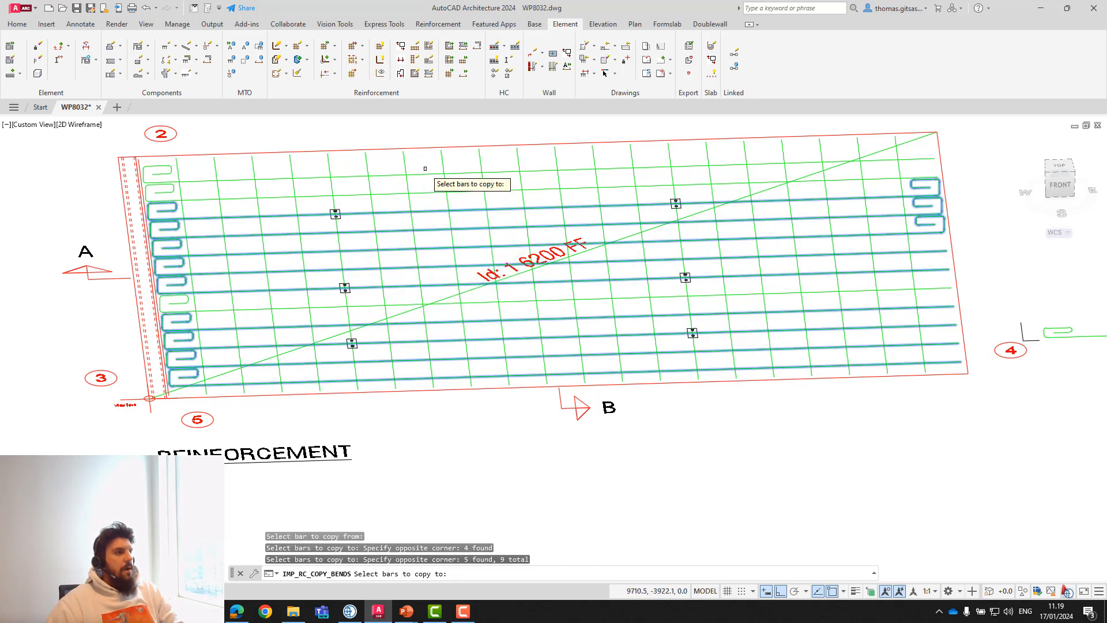
{"action": "left_click", "coordinate": [428, 199]}
{"action": "left_click", "coordinate": [430, 168]}
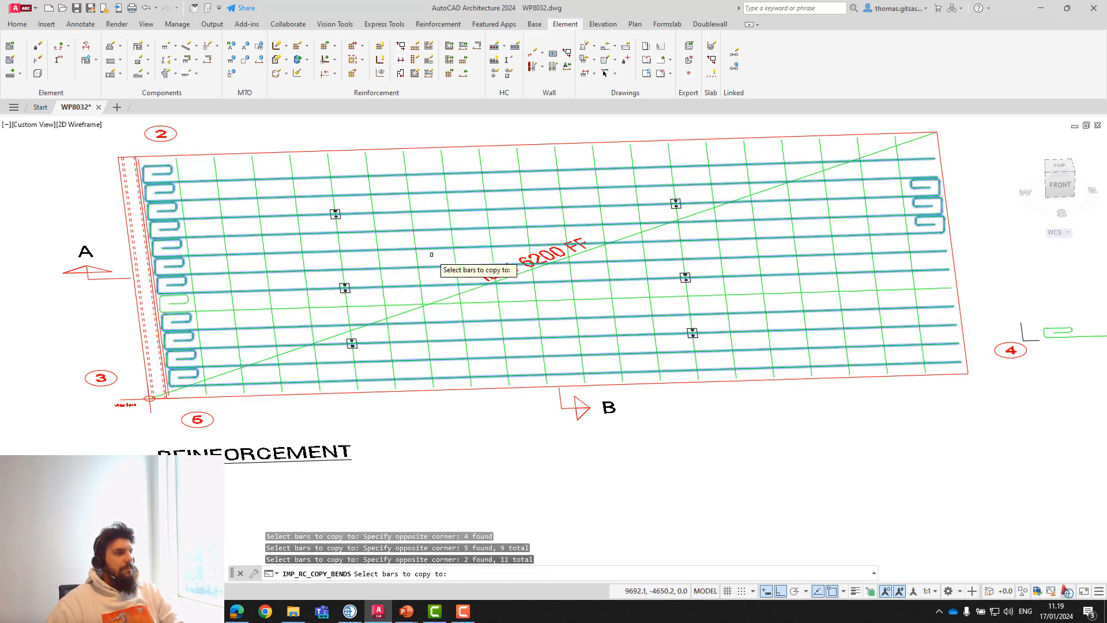
{"action": "left_click", "coordinate": [449, 316]}
{"action": "left_click", "coordinate": [454, 297]}
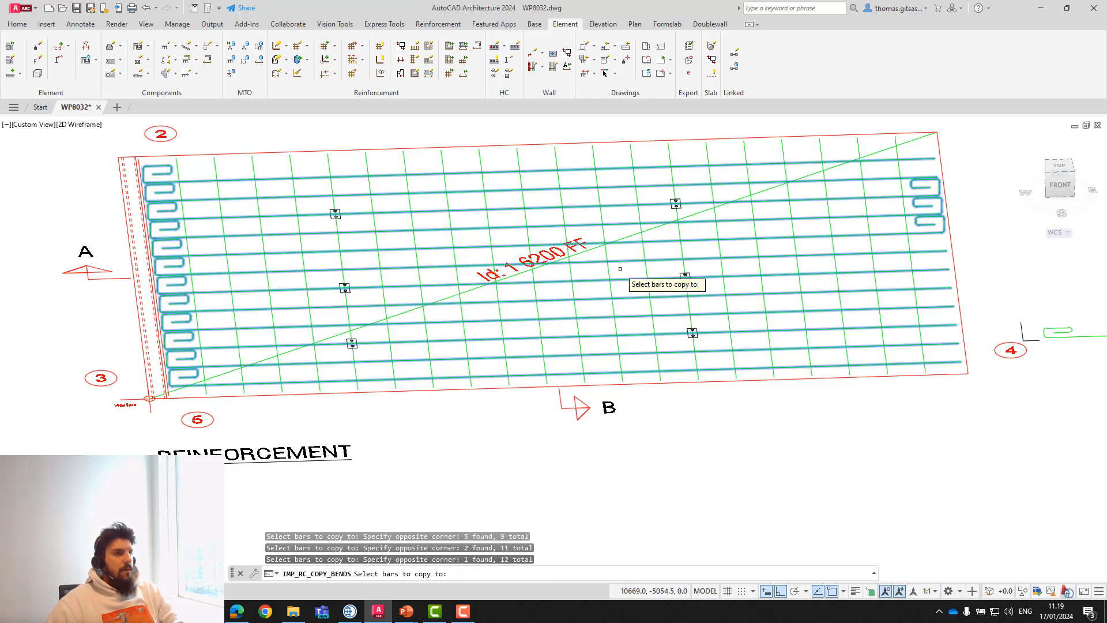
{"action": "key", "text": "Return"}
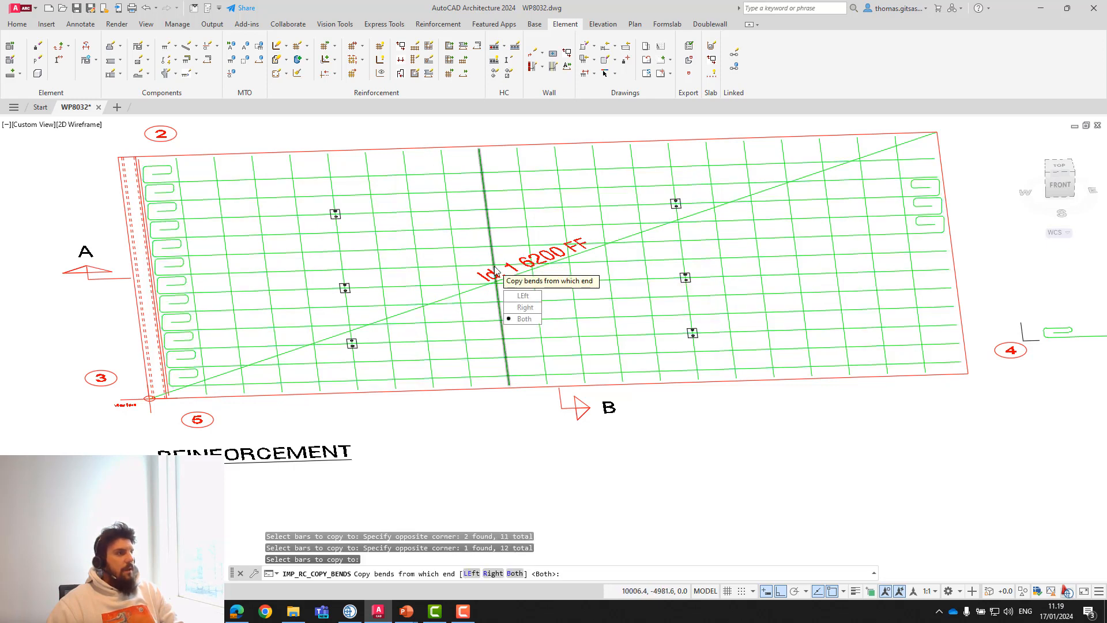
{"action": "left_click", "coordinate": [524, 319]}
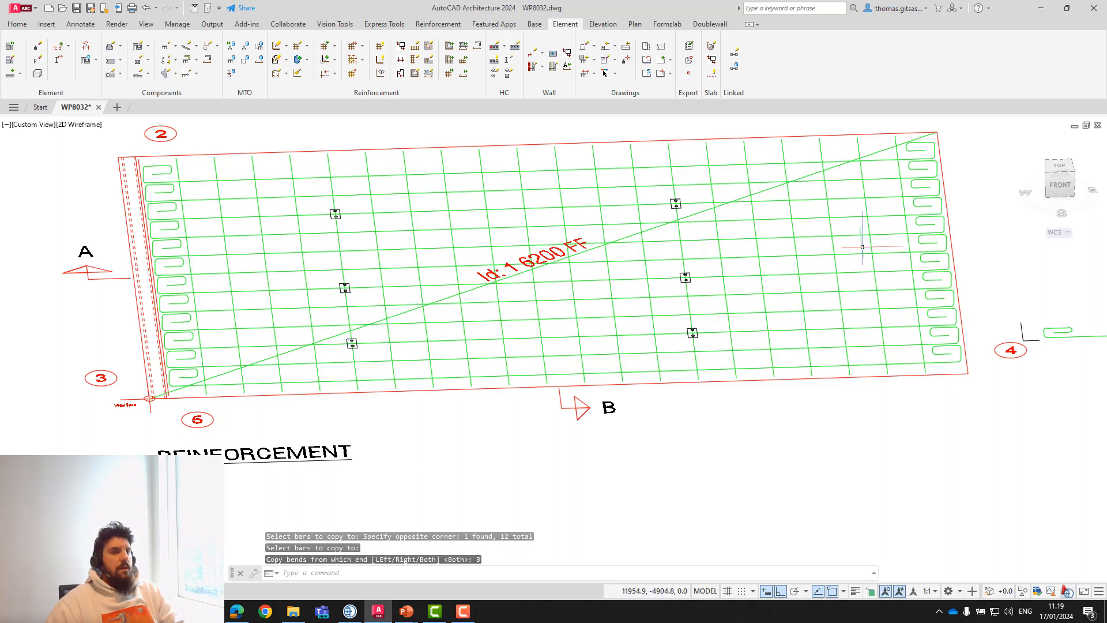
{"action": "left_click", "coordinate": [334, 59]}
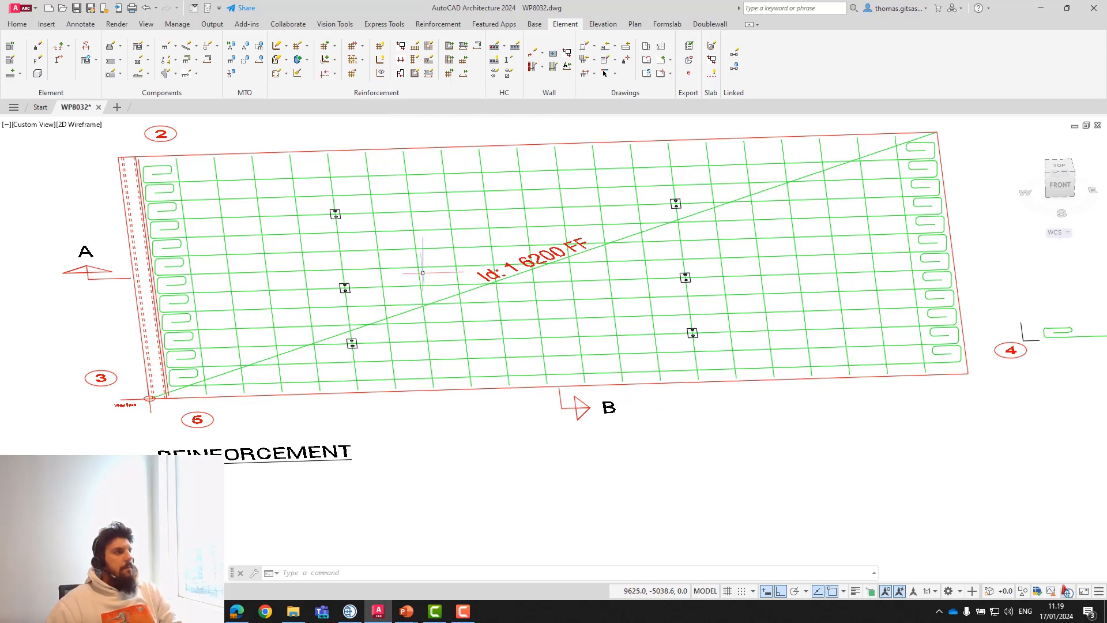
{"action": "middle_click_drag", "start_coordinate": [383, 191], "coordinate": [365, 198]}
{"action": "middle_click_drag", "start_coordinate": [397, 242], "coordinate": [395, 254]}
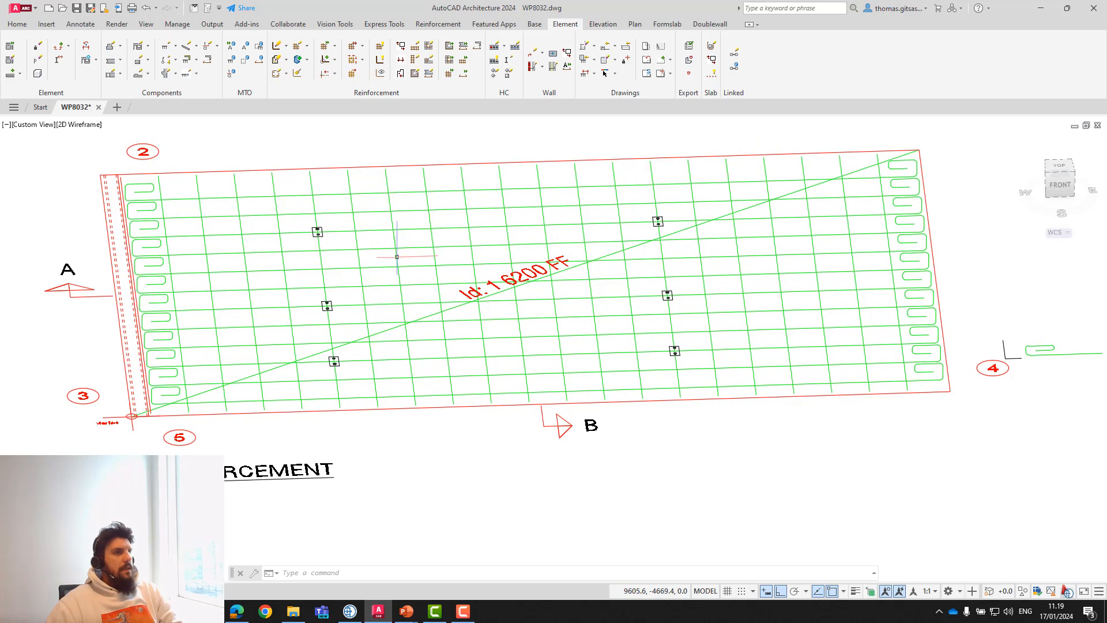
Show the model from the top and add drawing view View44 (Reinforcement Bar Mesh) in the empty space right of the reinforcement view.
{"action": "left_click", "coordinate": [1060, 169]}
{"action": "scroll", "coordinate": [500, 402], "scroll_direction": "up", "scroll_amount": 6}
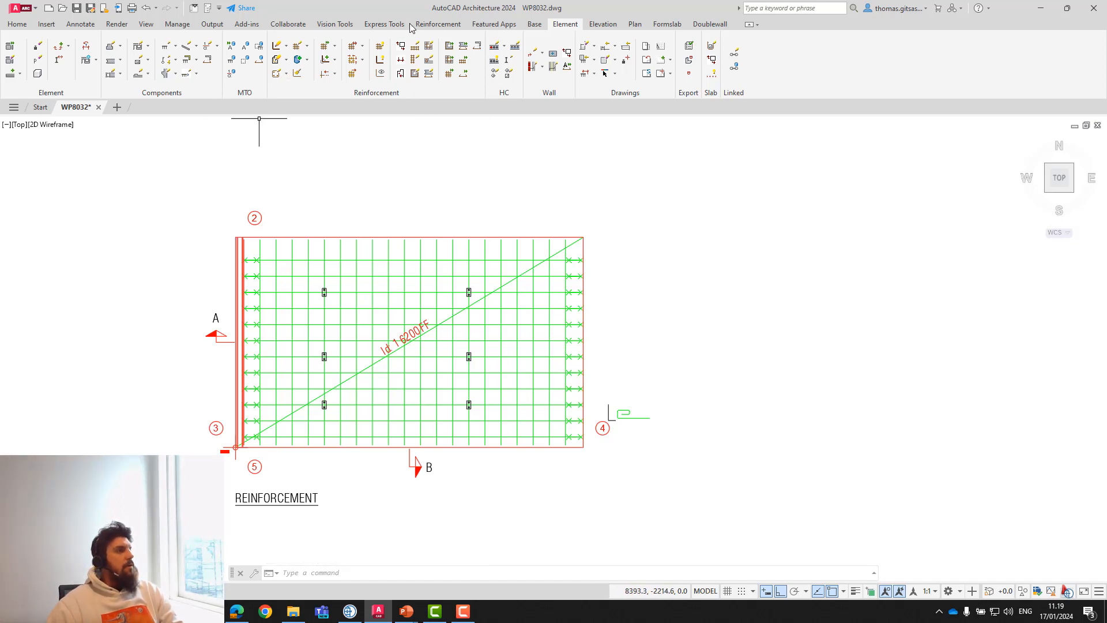
{"action": "left_click", "coordinate": [533, 24]}
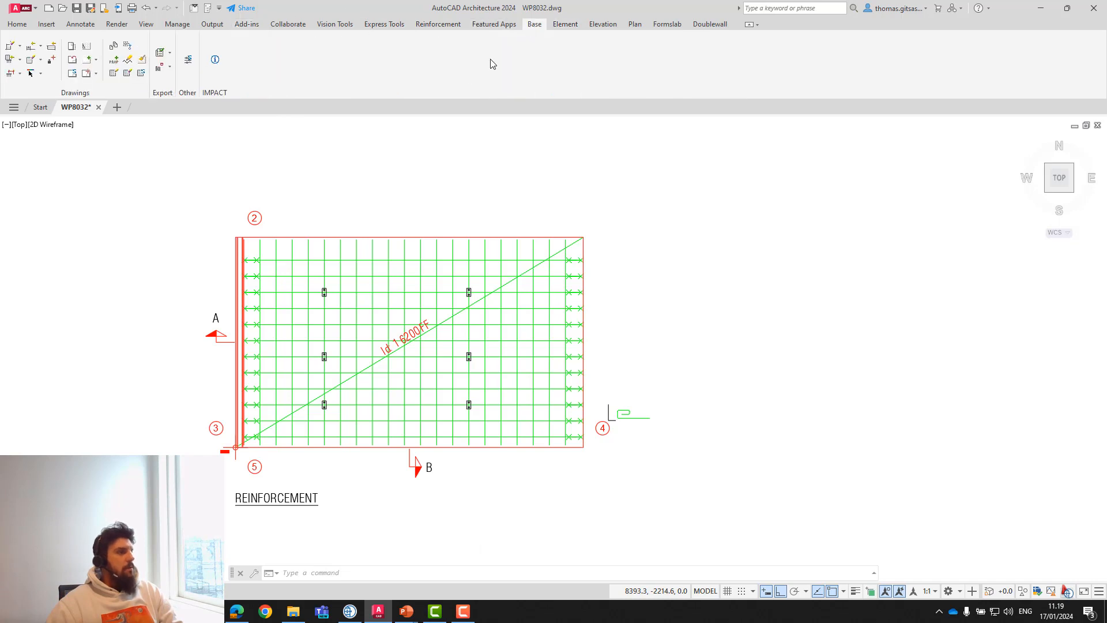
{"action": "left_click", "coordinate": [96, 73]}
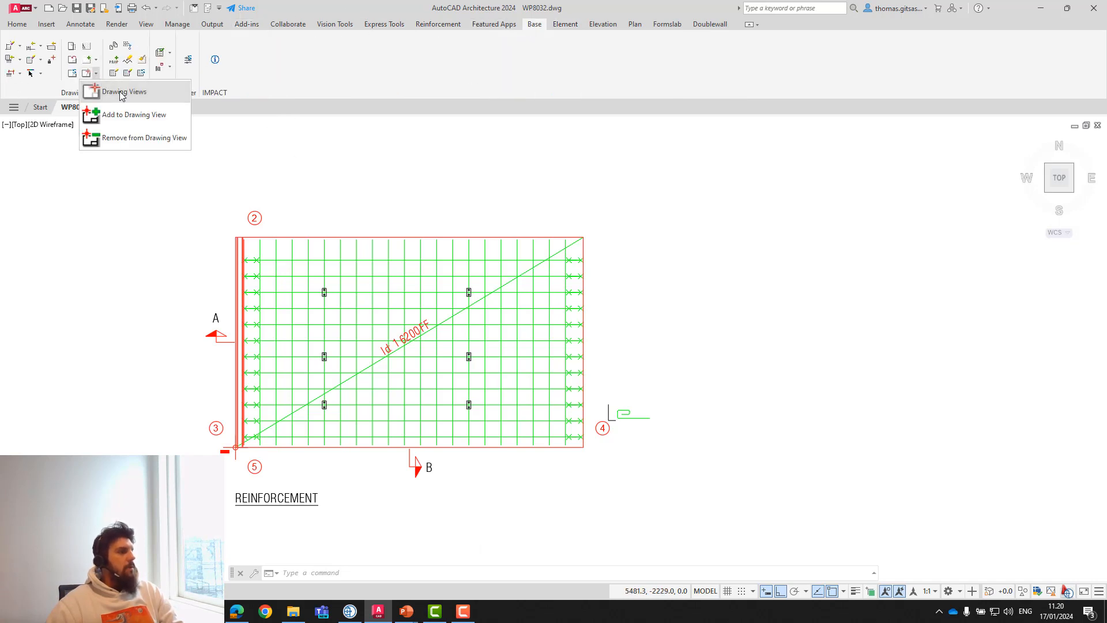
{"action": "left_click", "coordinate": [122, 92]}
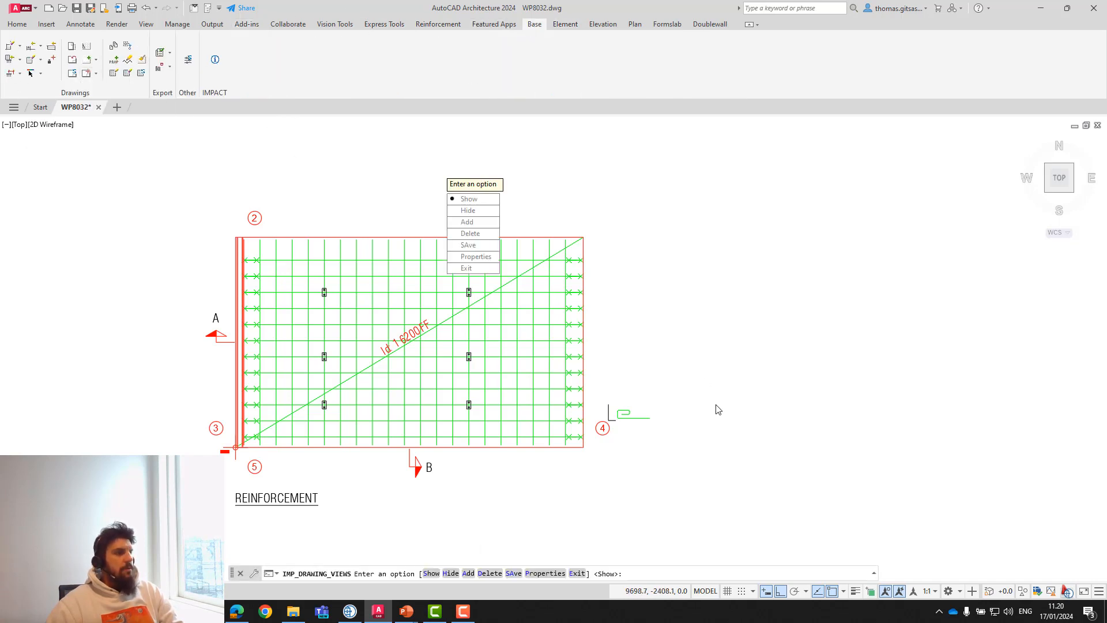
{"action": "left_click", "coordinate": [487, 227]}
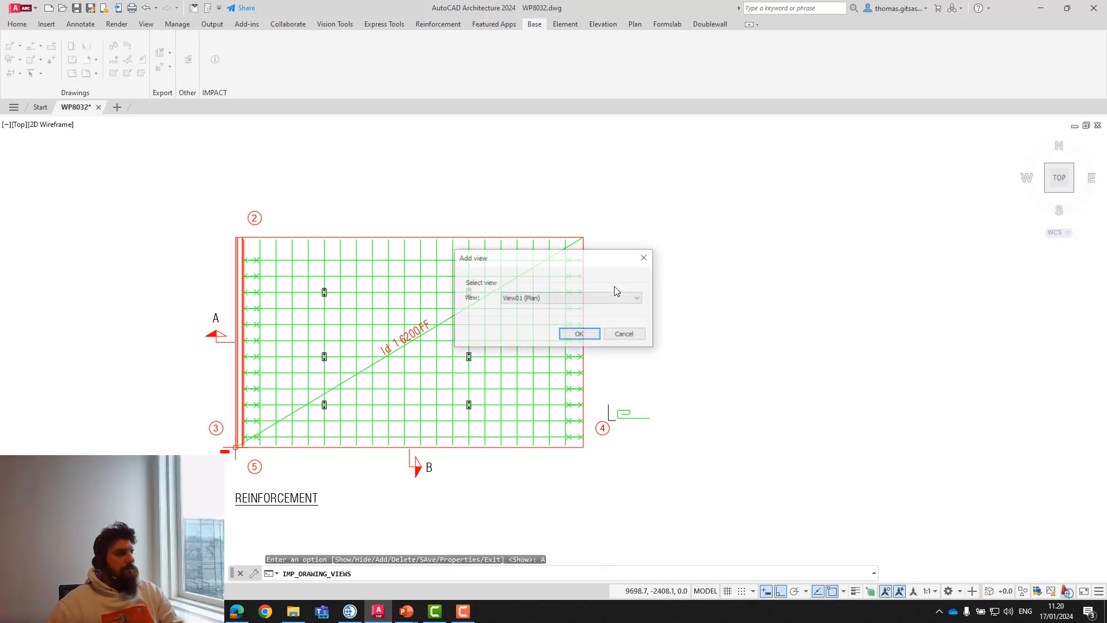
{"action": "left_click", "coordinate": [600, 299]}
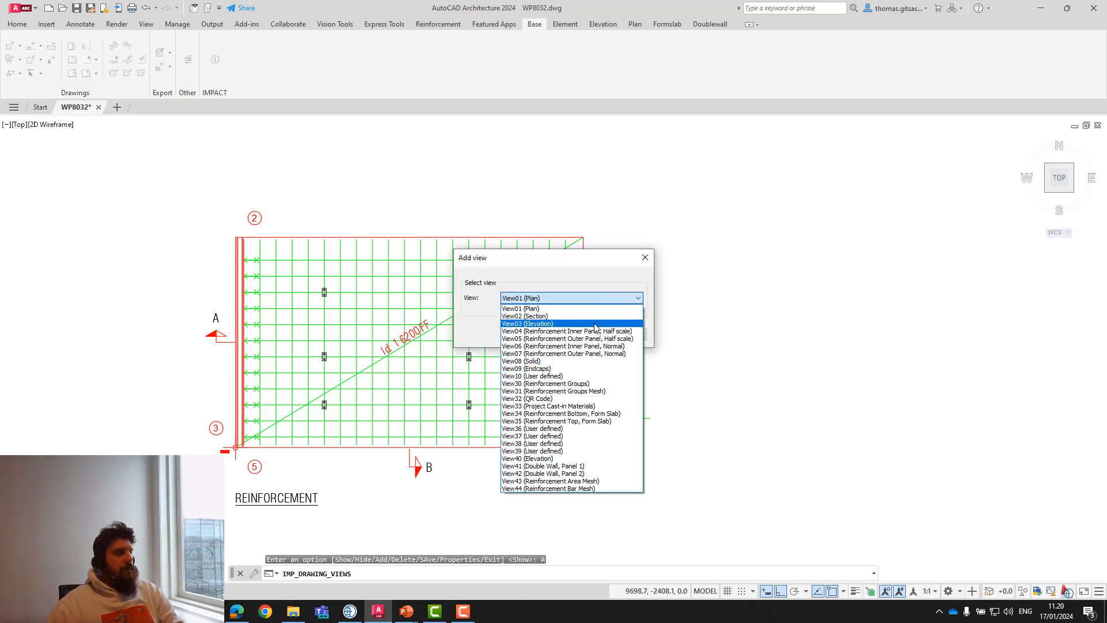
{"action": "left_click", "coordinate": [582, 489]}
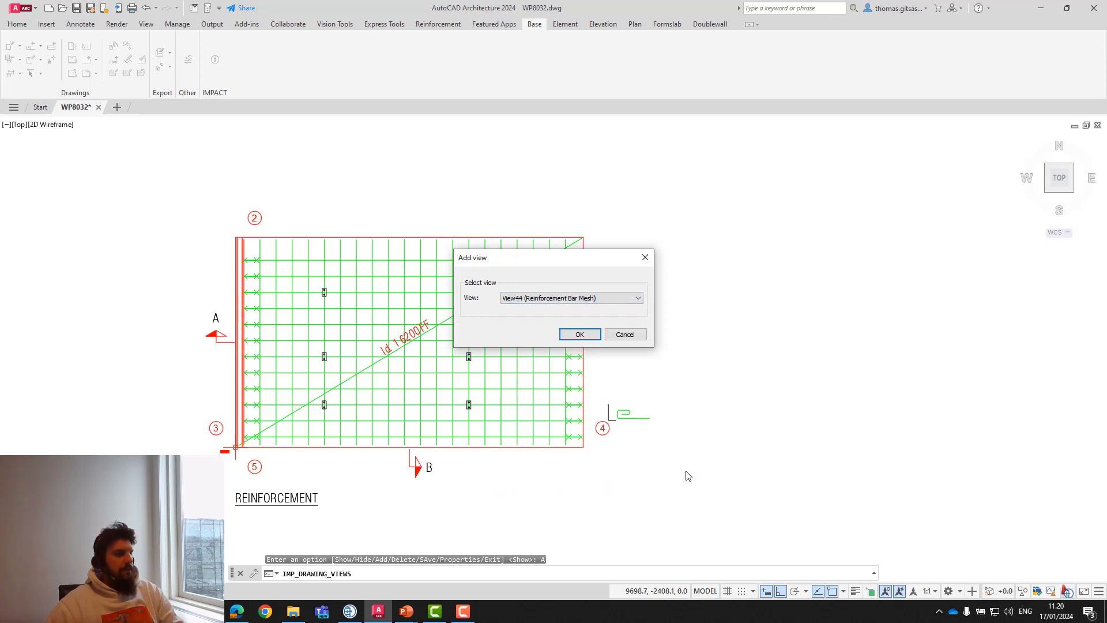
{"action": "left_click", "coordinate": [580, 334]}
{"action": "scroll", "coordinate": [803, 313], "scroll_direction": "down", "scroll_amount": 4}
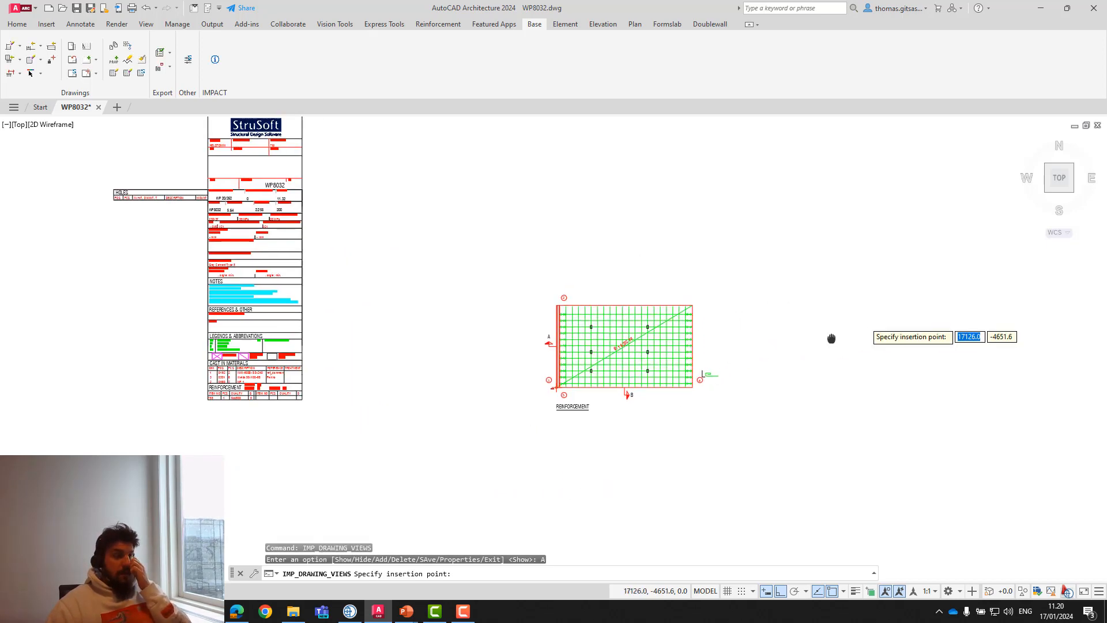
{"action": "middle_click_drag", "start_coordinate": [828, 341], "coordinate": [449, 331]}
{"action": "left_click", "coordinate": [661, 311]}
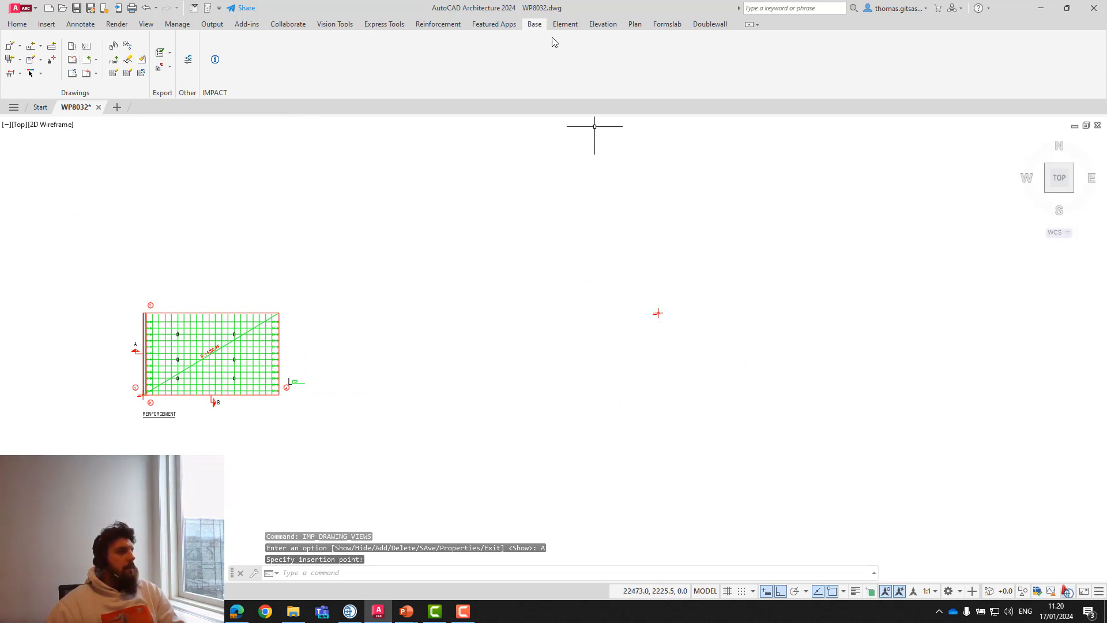
Update the element's MTO to draw the mesh in the new bar mesh view, and examine bend detail A beside it.
{"action": "left_click", "coordinate": [565, 24]}
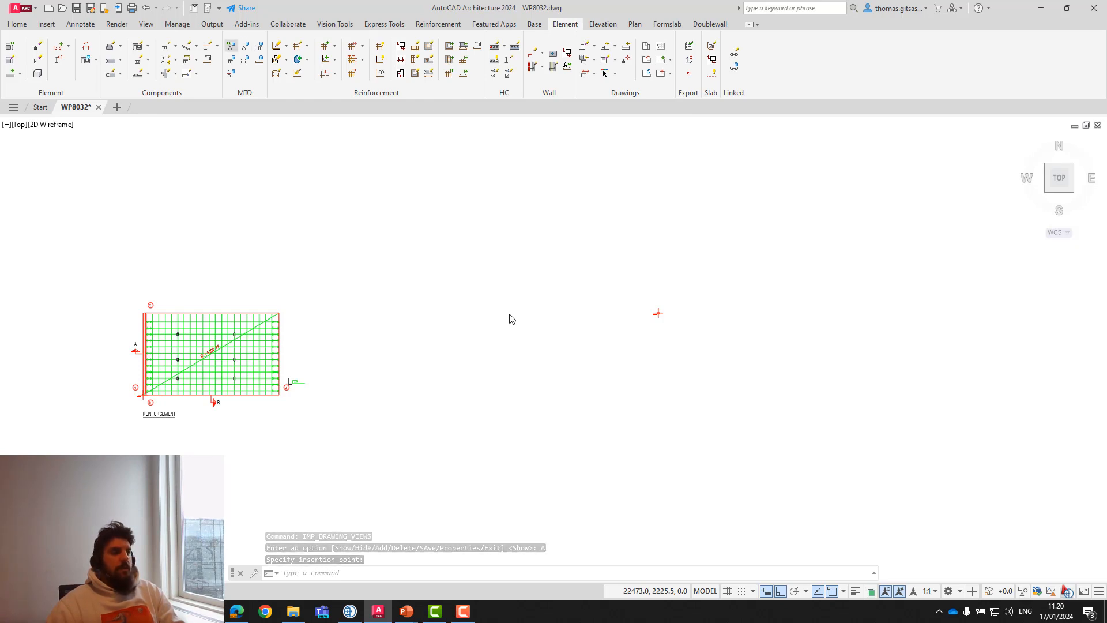
{"action": "left_click", "coordinate": [547, 362]}
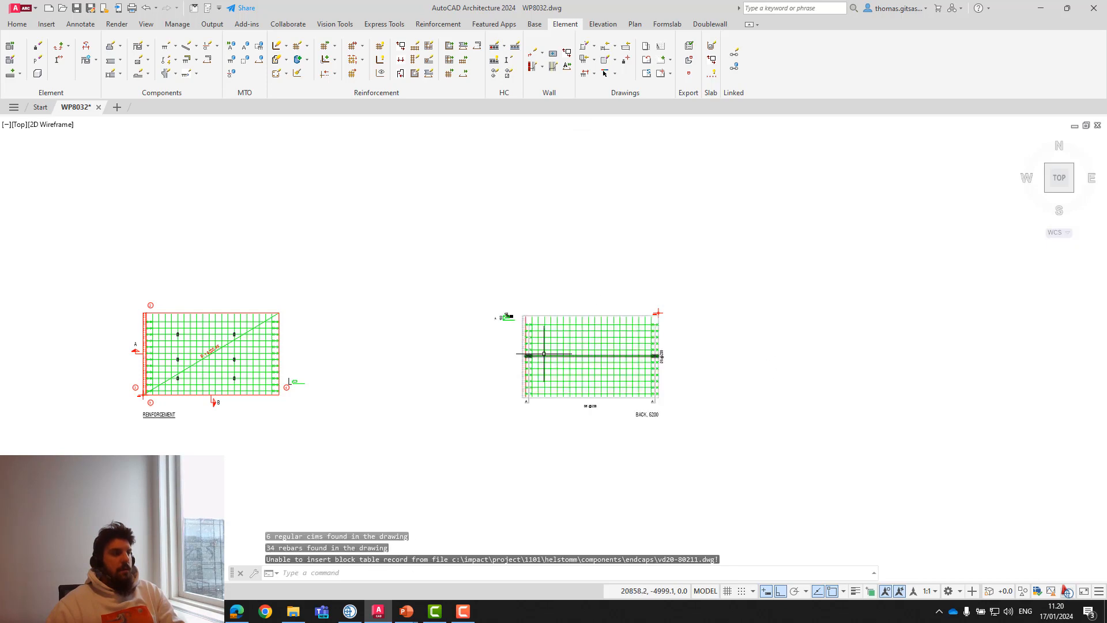
{"action": "scroll", "coordinate": [565, 351], "scroll_direction": "up", "scroll_amount": 6}
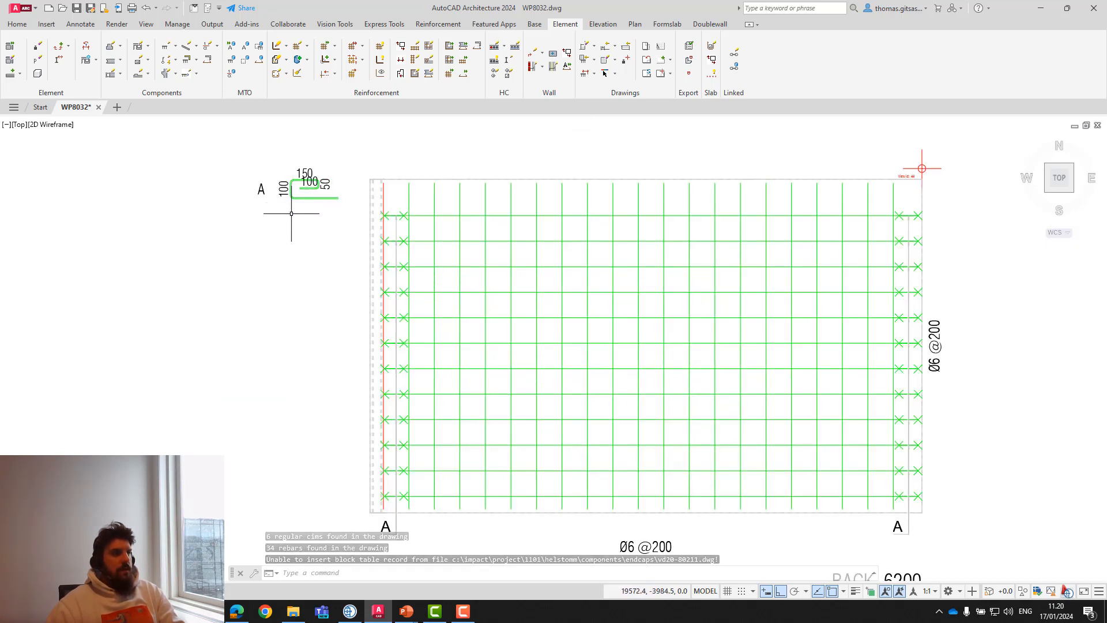
{"action": "left_click", "coordinate": [240, 172]}
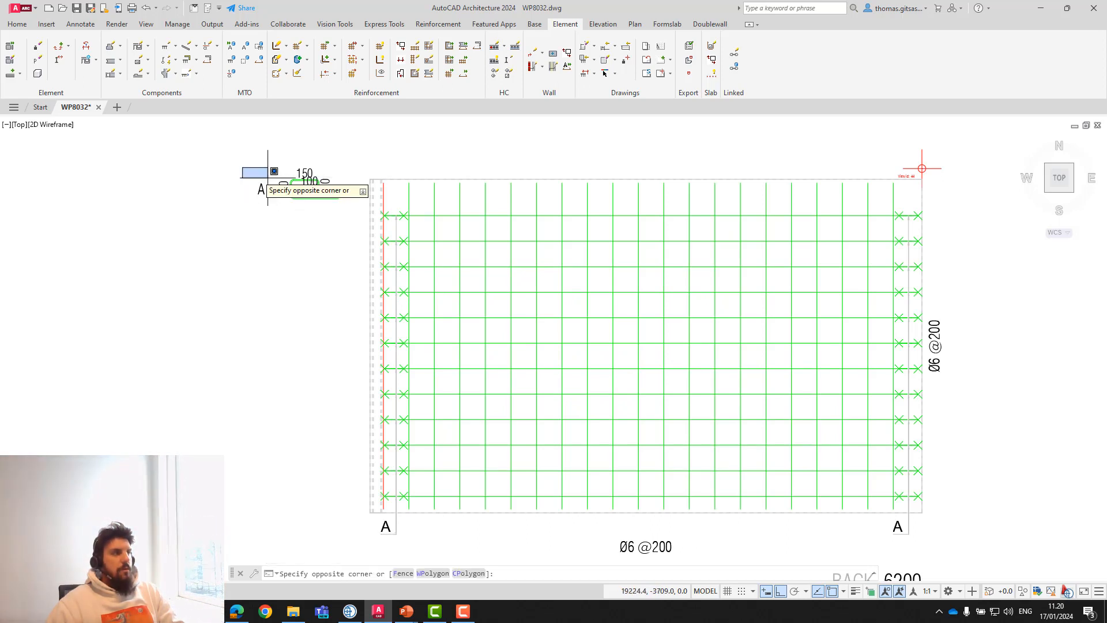
{"action": "left_click", "coordinate": [340, 224]}
{"action": "key", "text": "Escape"}
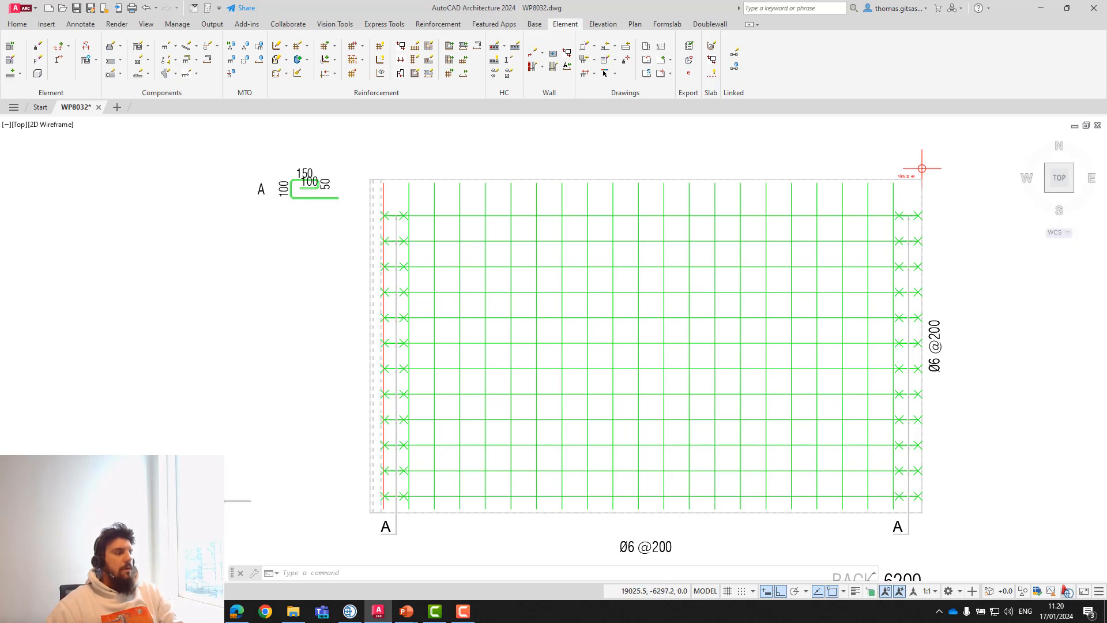
Add a viewport about 156 by 122 on the sheet between reinforcement view and title block, showing View44 (Reinforcement Bar Mesh) scaled to fit; return to model space.
{"action": "left_click", "coordinate": [72, 591]}
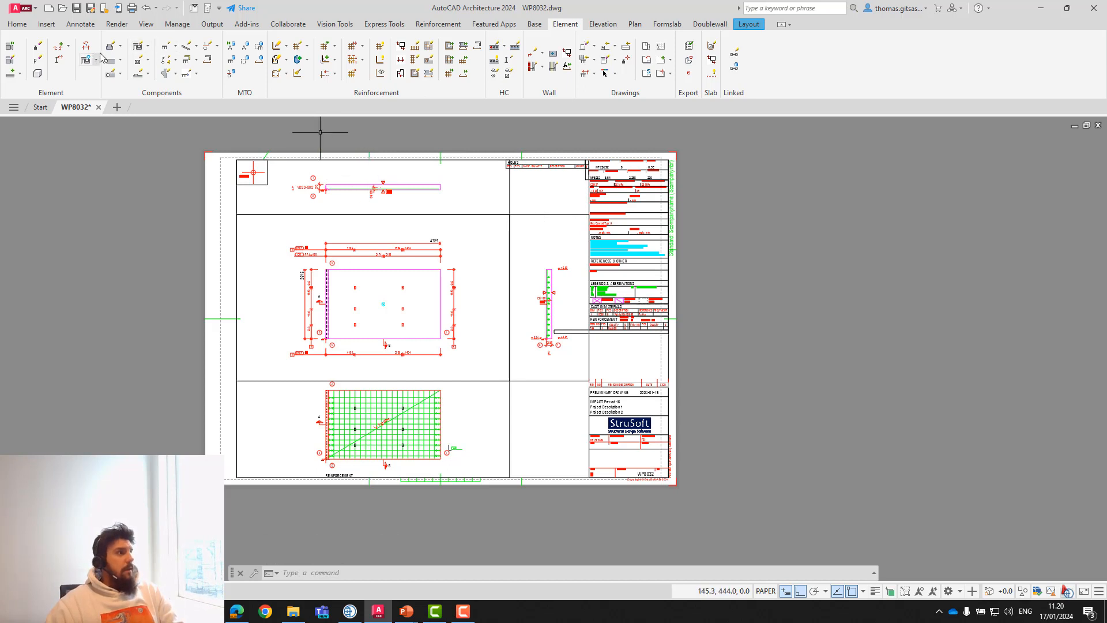
{"action": "left_click", "coordinate": [534, 25]}
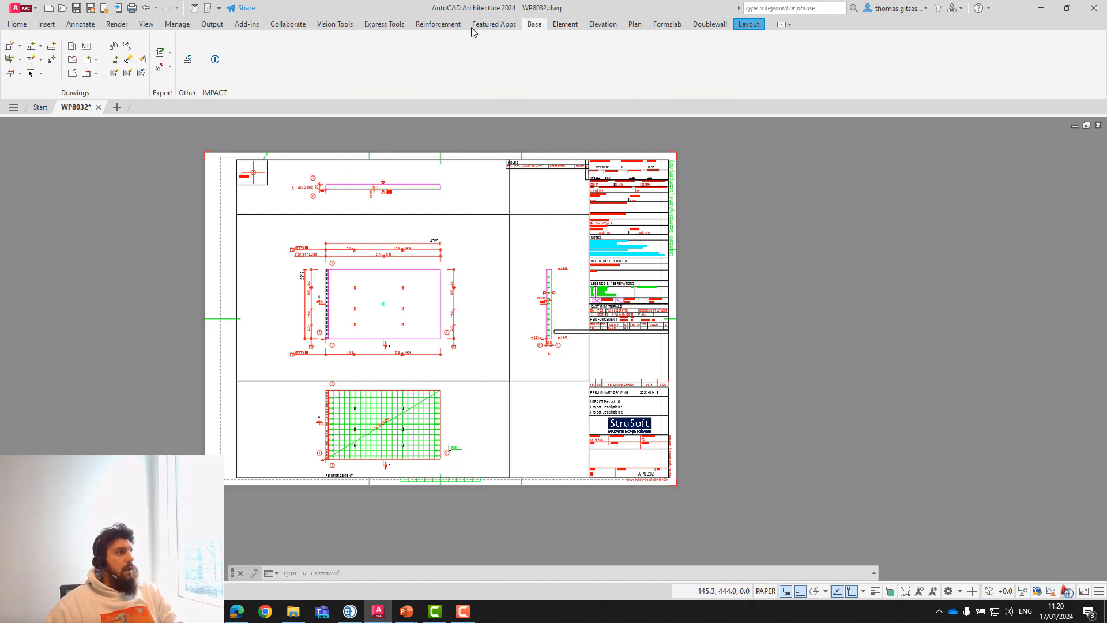
{"action": "left_click", "coordinate": [96, 60]}
{"action": "left_click", "coordinate": [113, 76]}
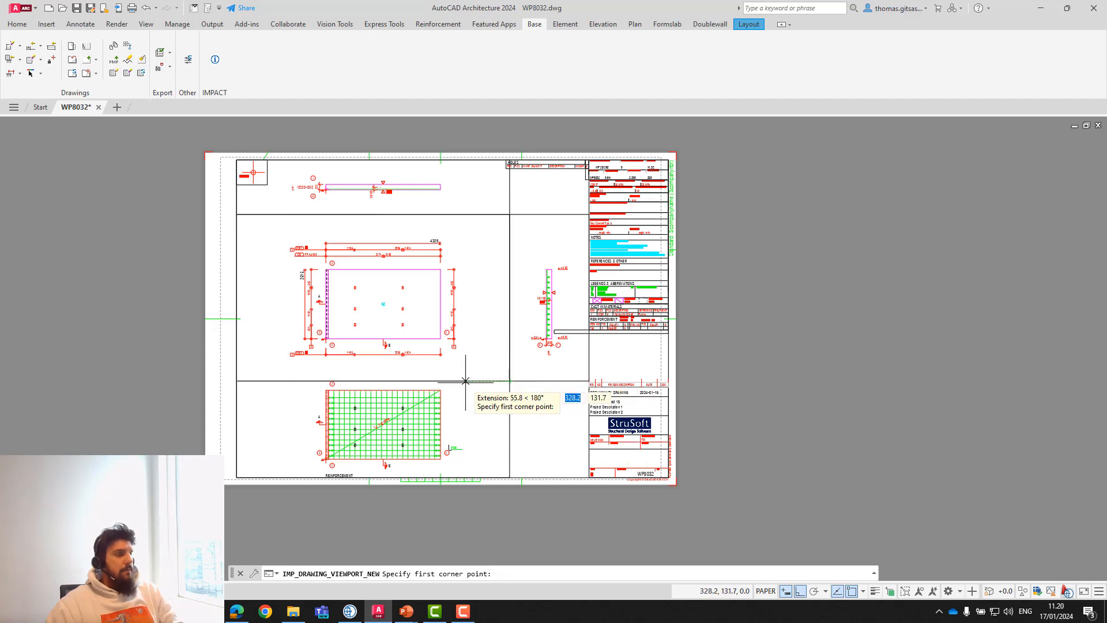
{"action": "left_click", "coordinate": [465, 381]}
{"action": "left_click", "coordinate": [589, 476]}
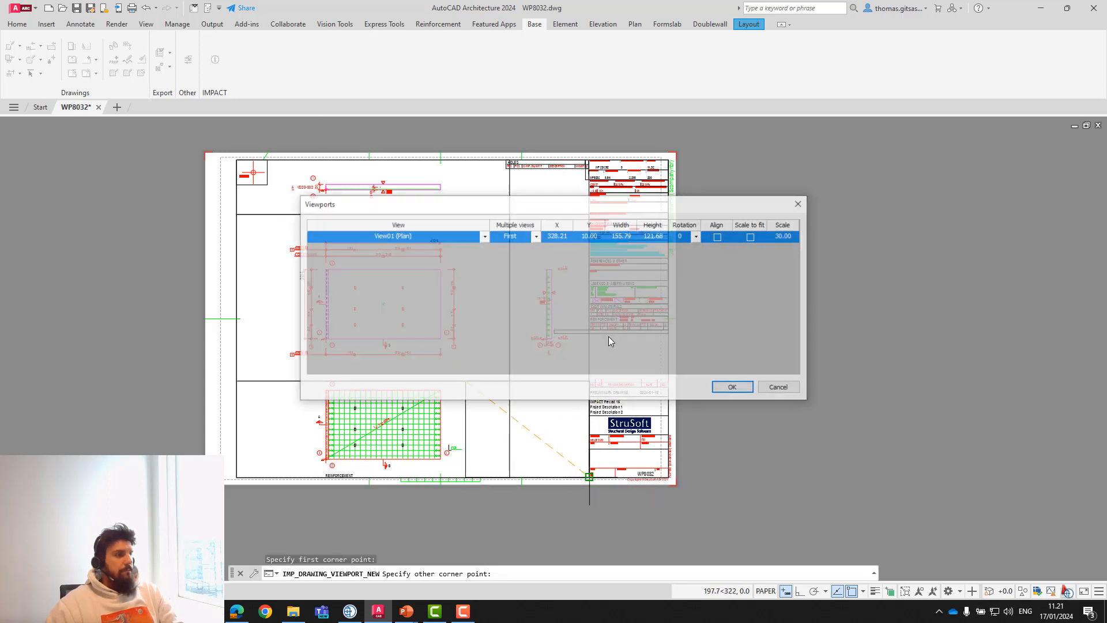
{"action": "left_click", "coordinate": [485, 236]}
{"action": "scroll", "coordinate": [437, 342], "scroll_direction": "down", "scroll_amount": 3}
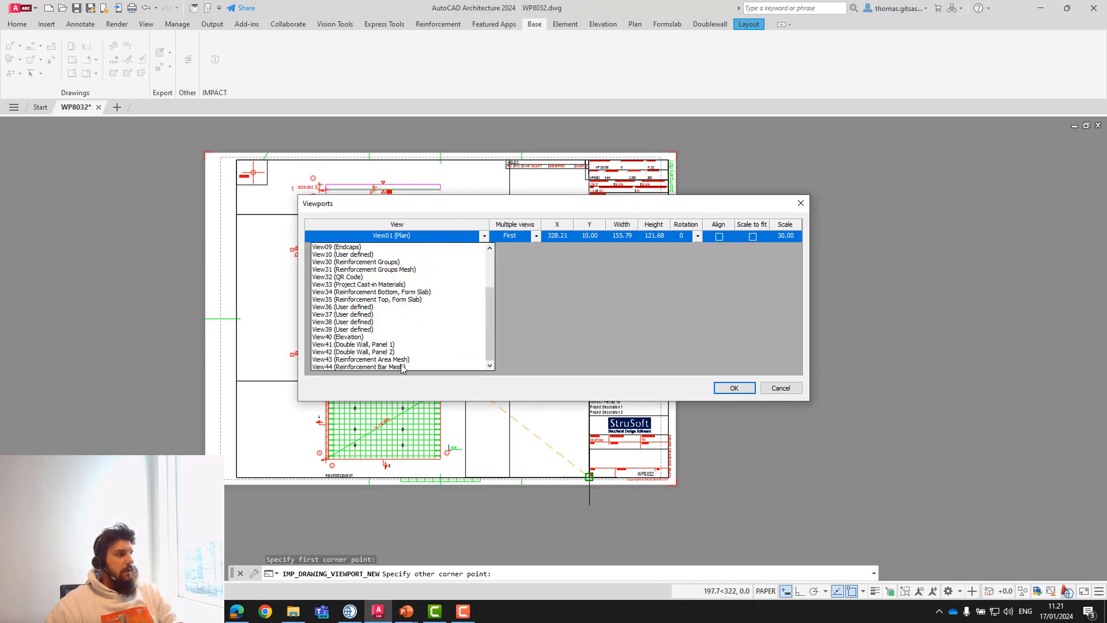
{"action": "left_click", "coordinate": [369, 367]}
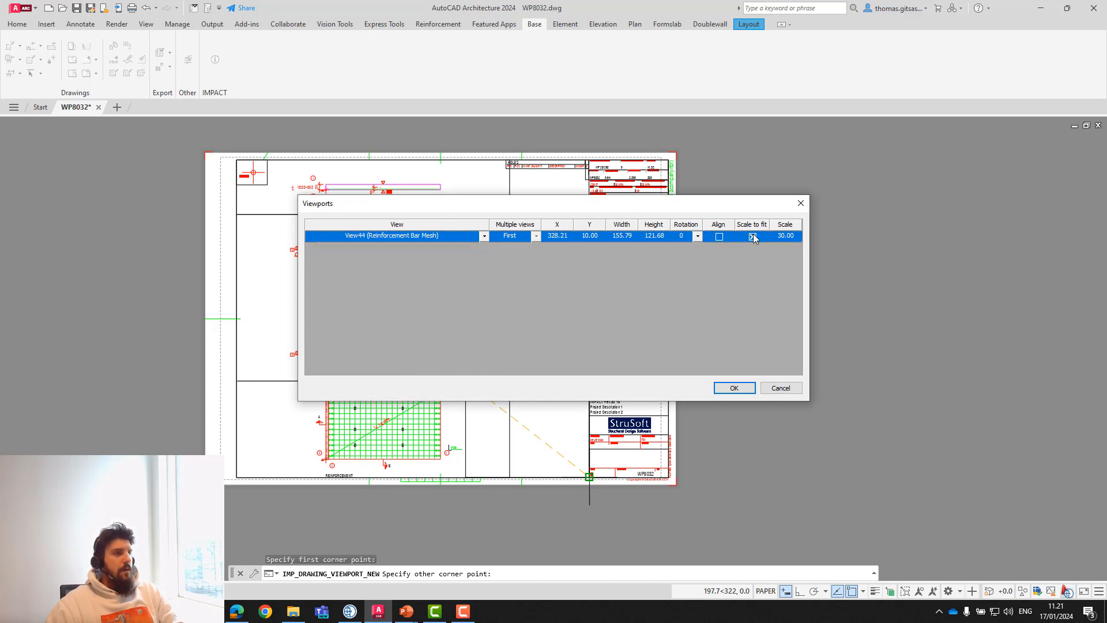
{"action": "left_click", "coordinate": [734, 388]}
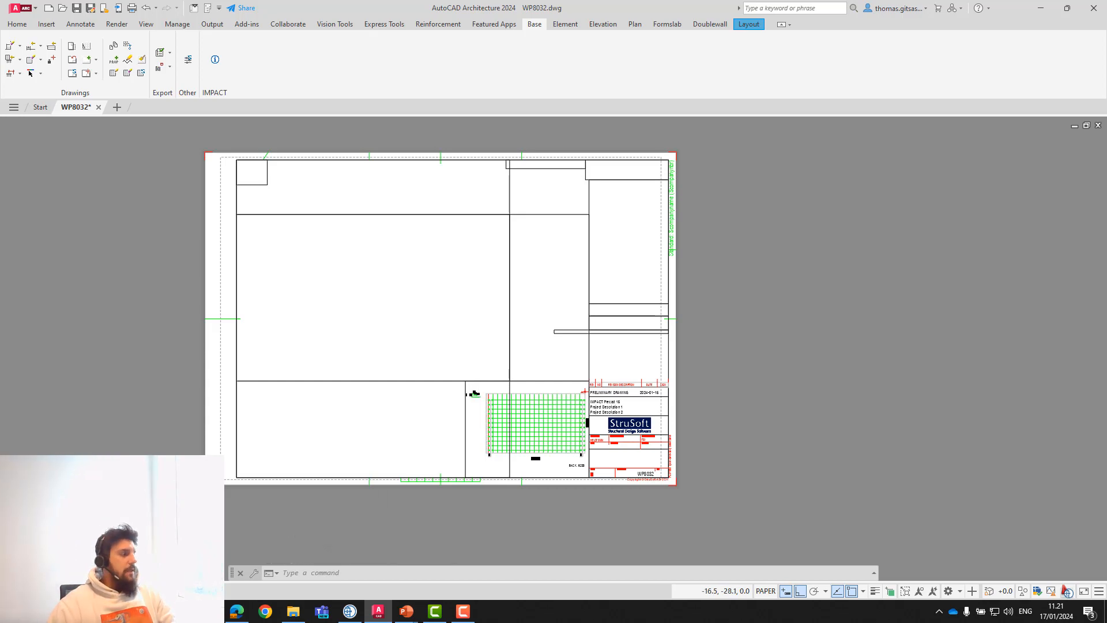
{"action": "left_click", "coordinate": [30, 74]}
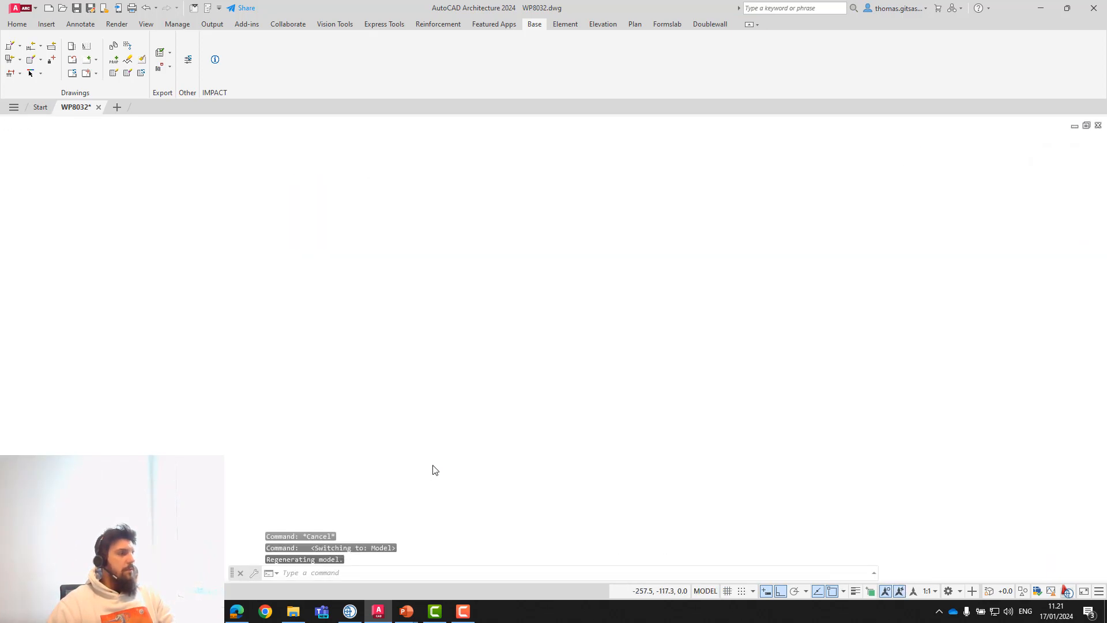